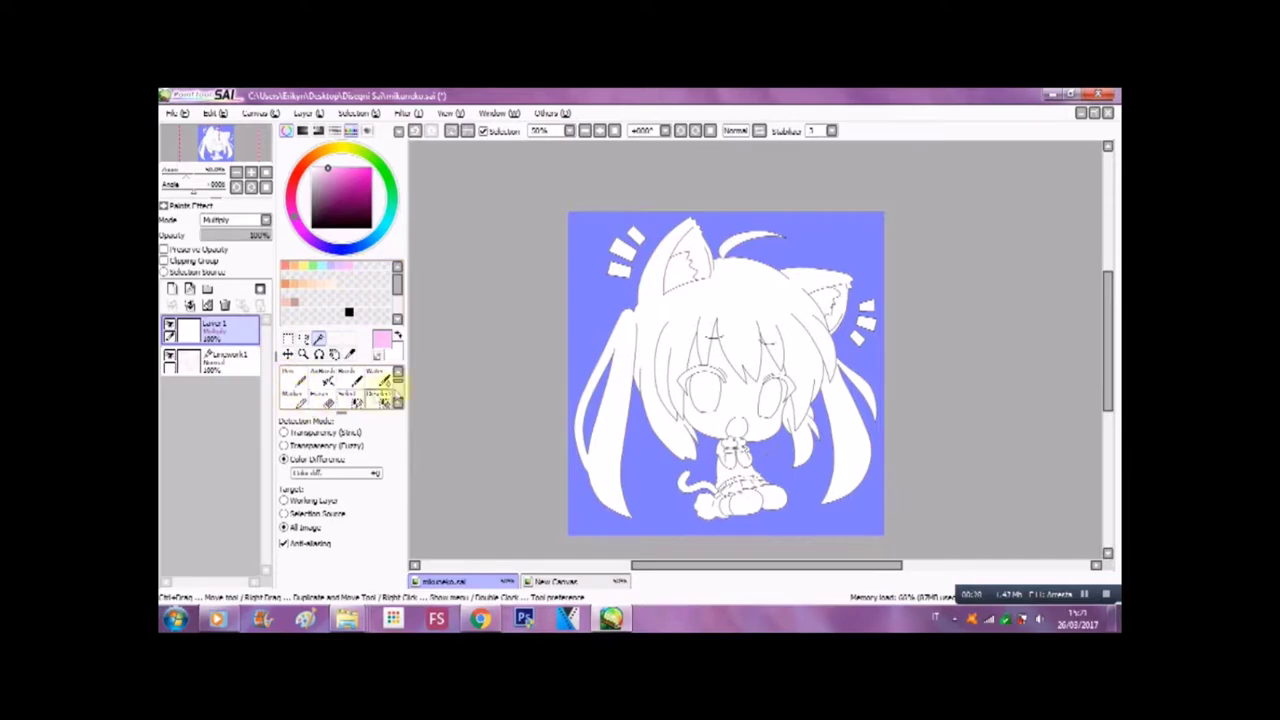
# Fill the selected background with light pink and paint light violet patches over it with the Crayon brush
pyautogui.click(293, 397)
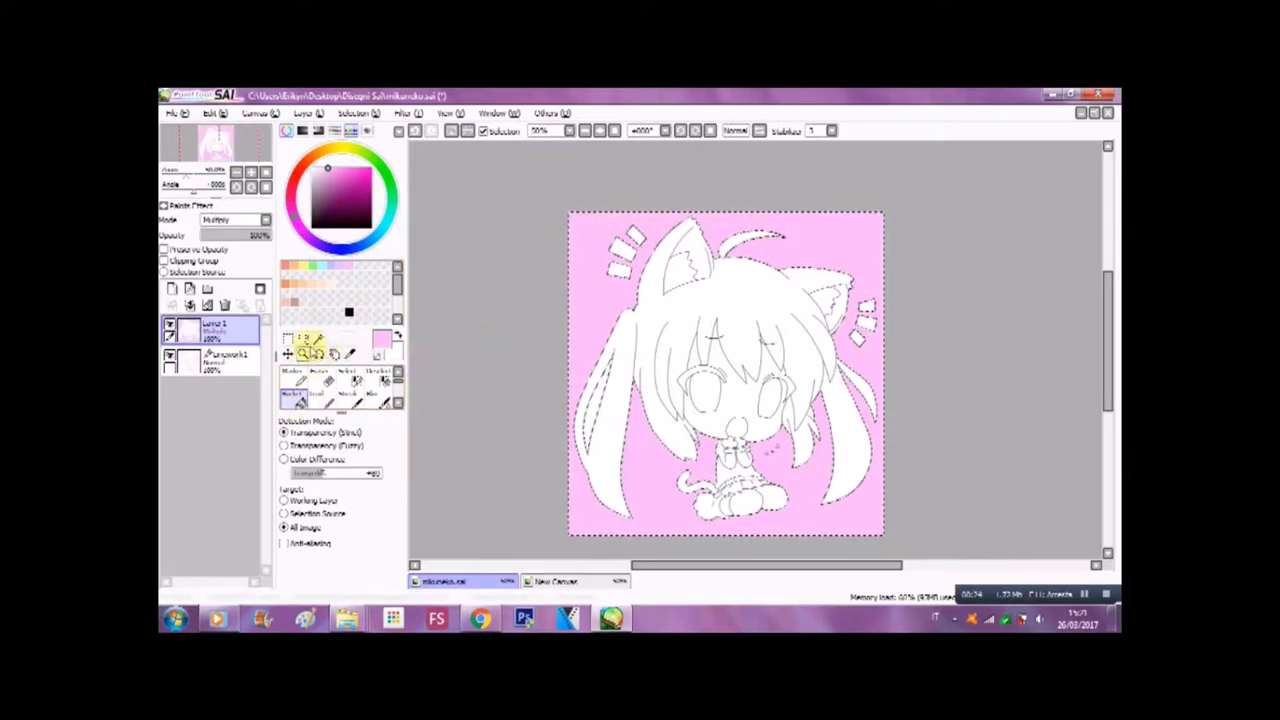
pyautogui.click(340, 265)
pyautogui.click(334, 168)
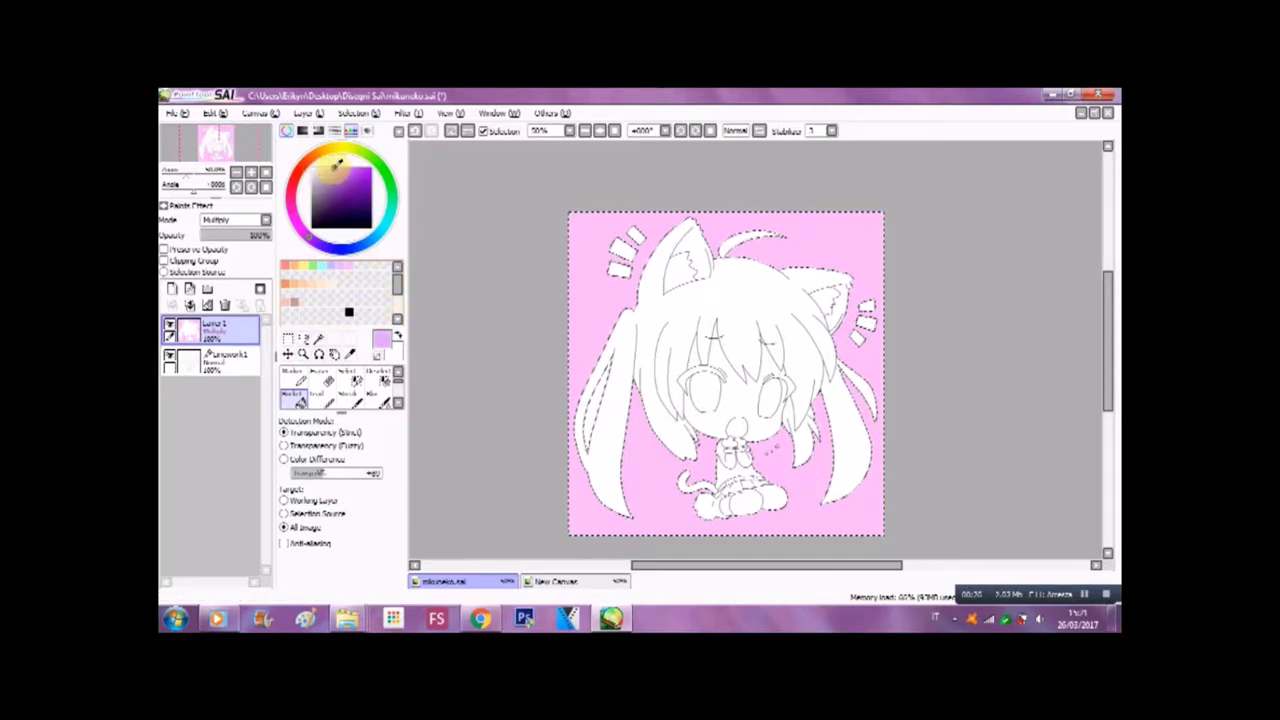
pyautogui.click(397, 404)
pyautogui.click(397, 404)
pyautogui.click(378, 396)
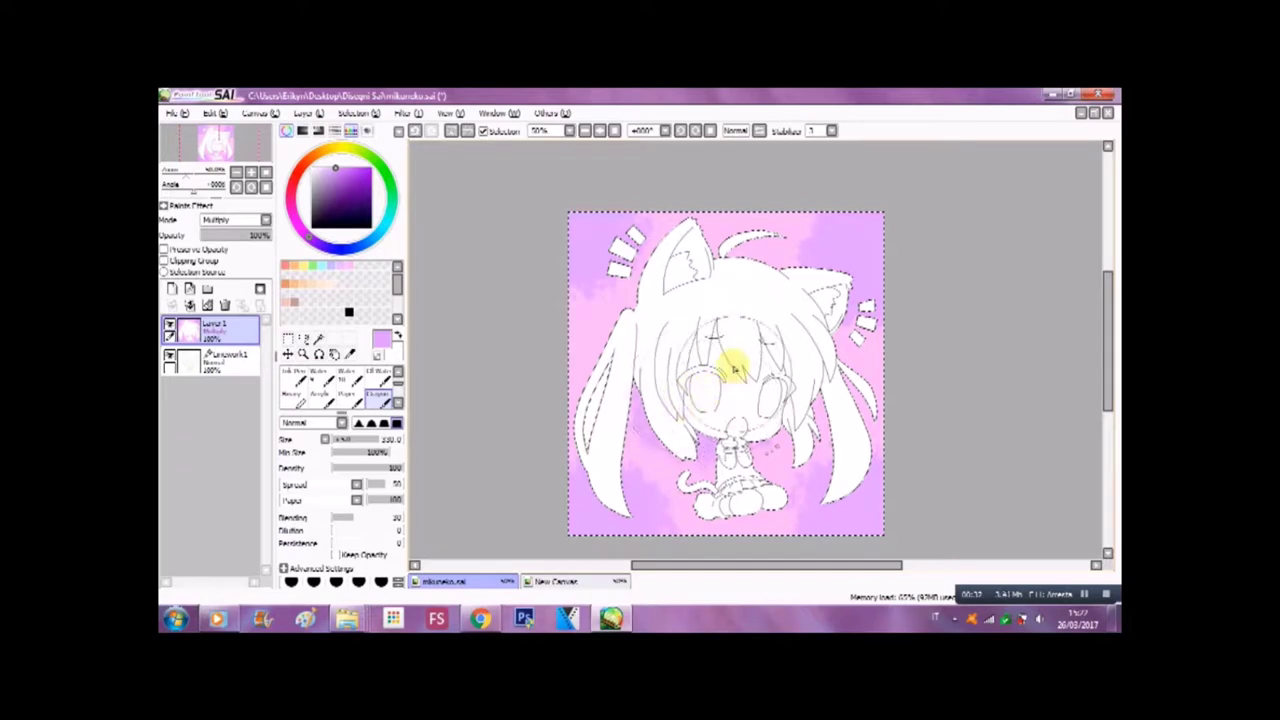
# Paint pale cyan patches onto the background with the Crayon brush and blend the colour edges with the Blur tool
pyautogui.click(323, 265)
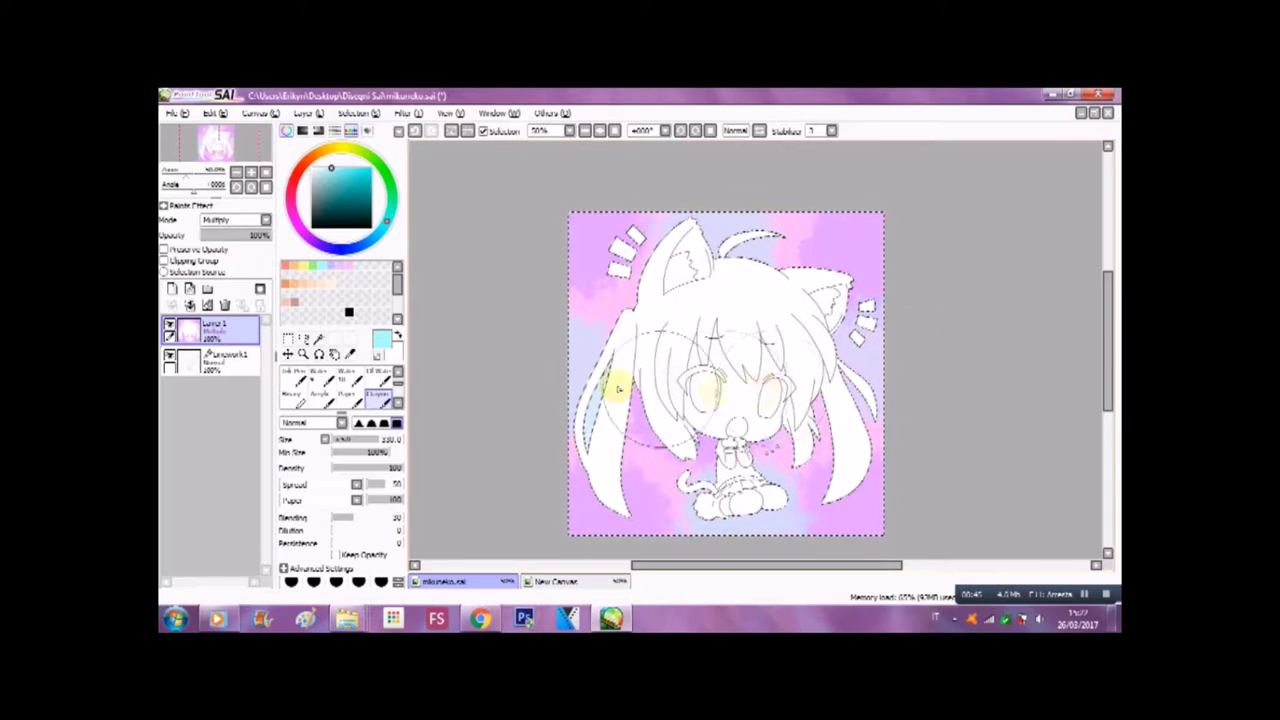
pyautogui.click(398, 372)
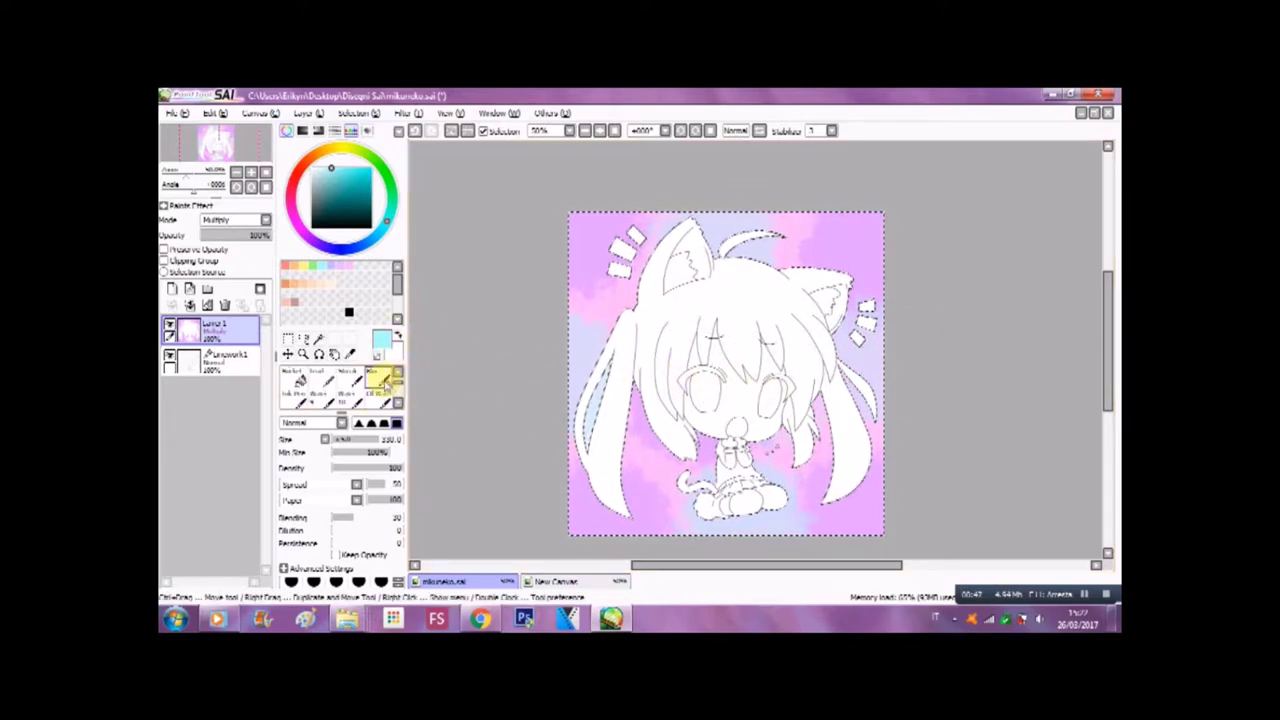
pyautogui.click(380, 378)
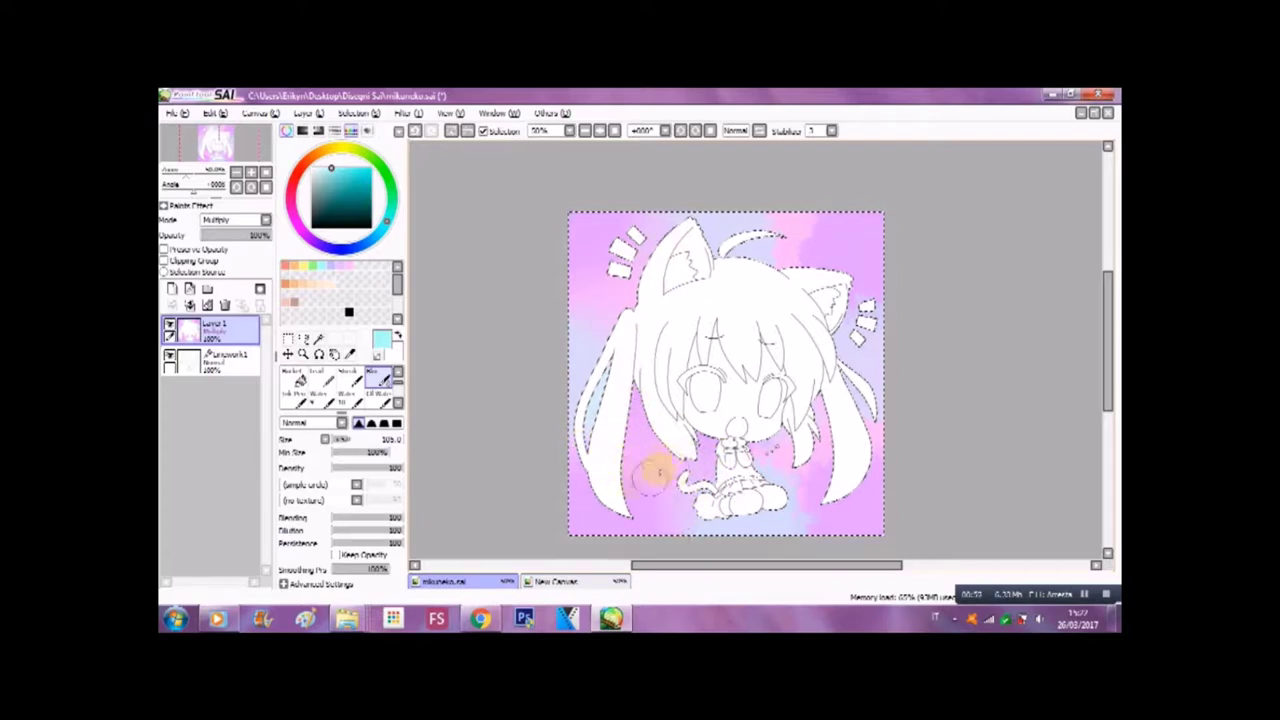
pyautogui.moveTo(792, 454); pyautogui.dragTo(780, 460)
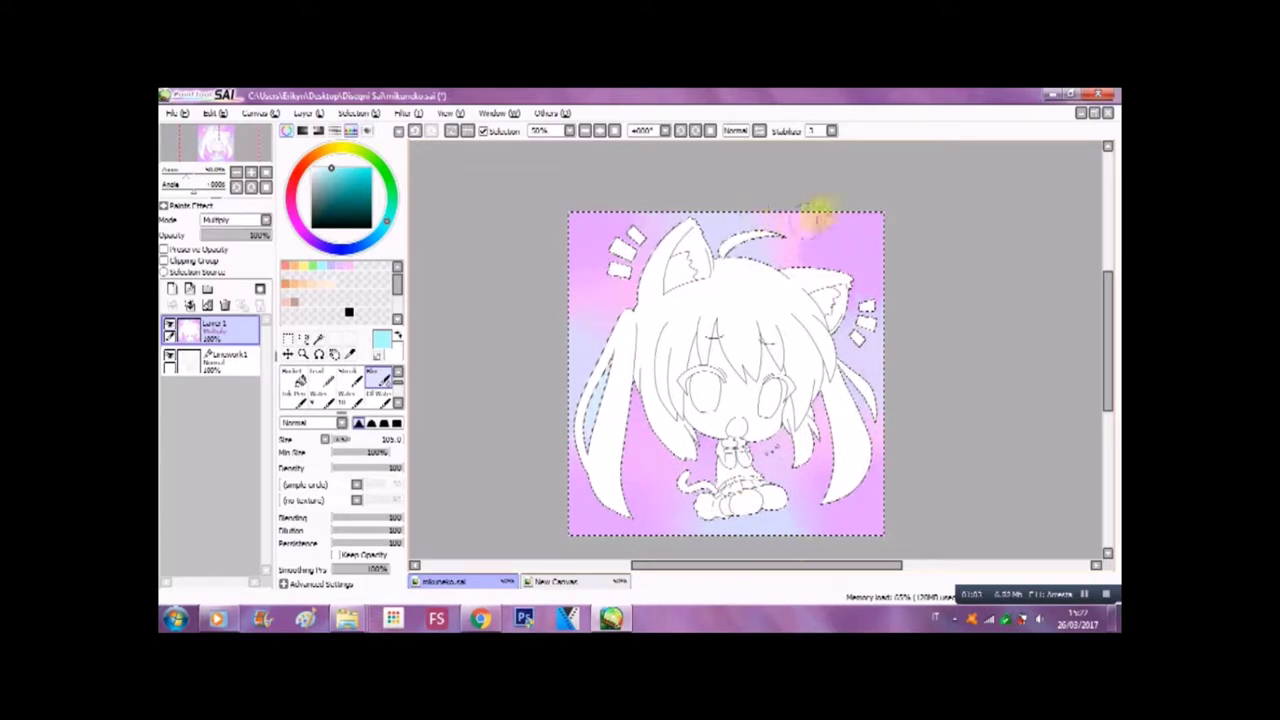
pyautogui.moveTo(772, 235); pyautogui.dragTo(806, 238)
# Paint stronger pink patches around the background with the Crayon brush at size 50
pyautogui.click(349, 266)
pyautogui.click(335, 172)
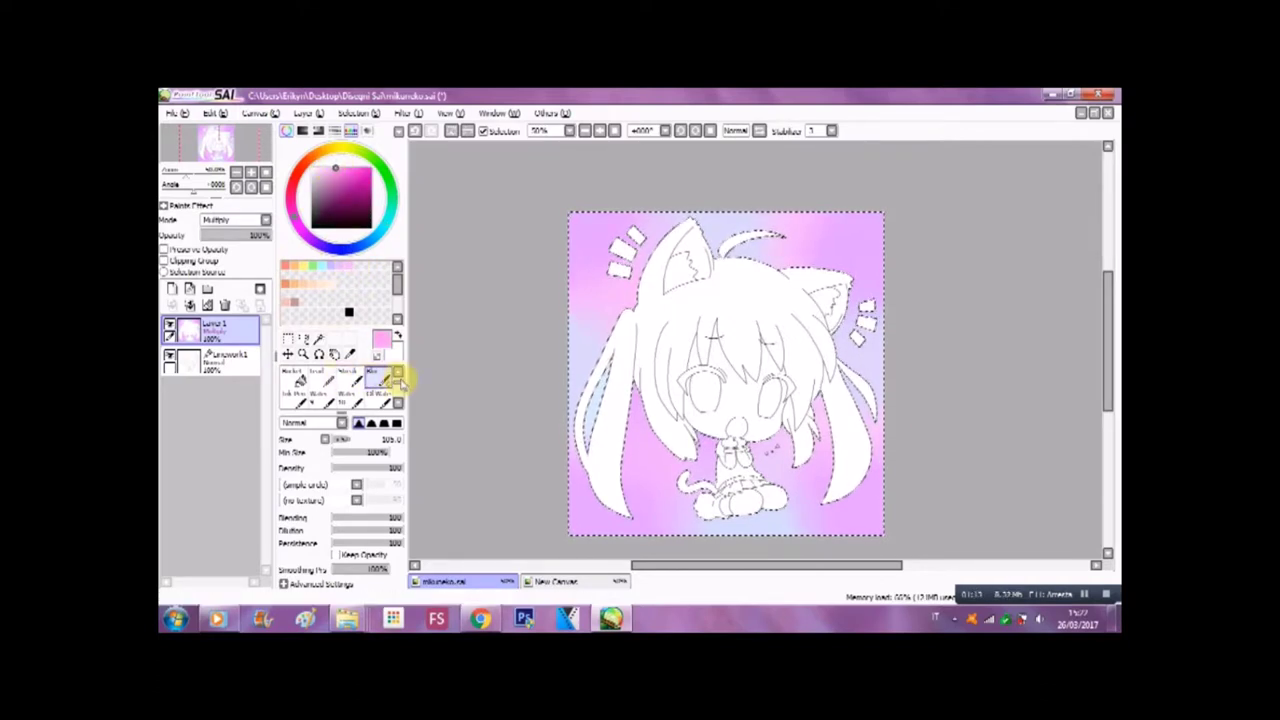
pyautogui.click(398, 405)
pyautogui.click(379, 396)
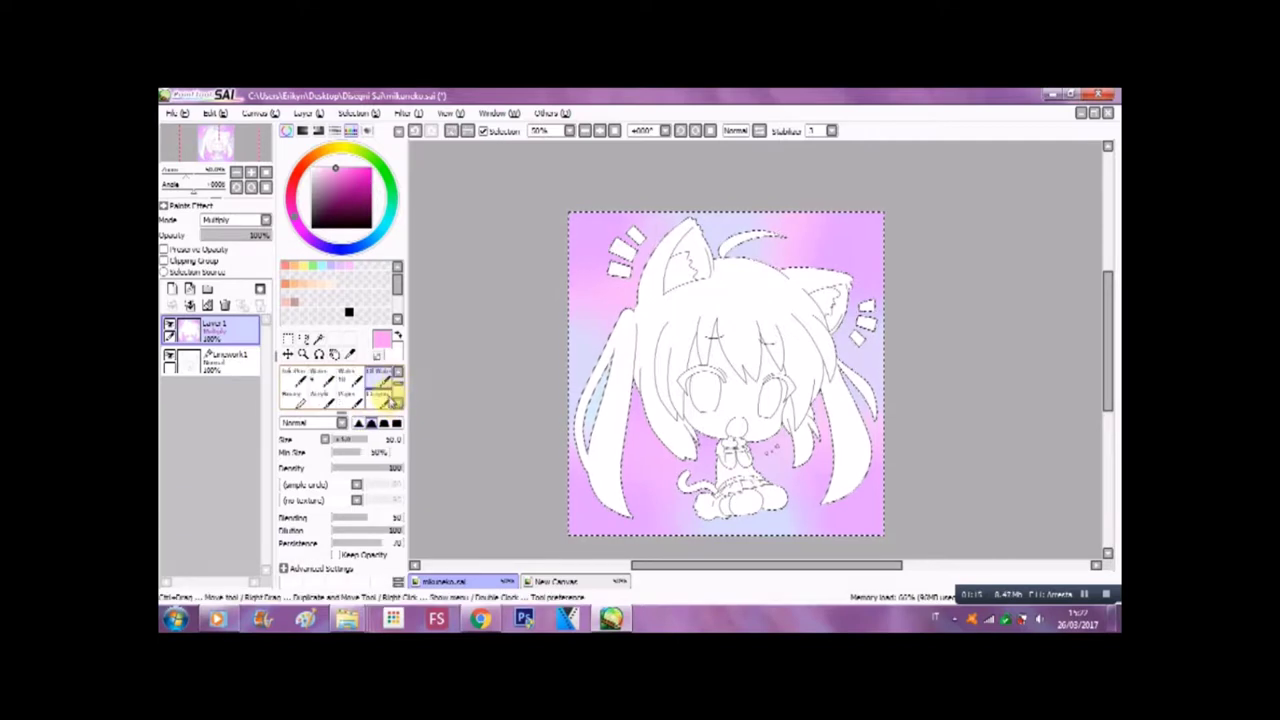
pyautogui.click(397, 579)
pyautogui.click(397, 579)
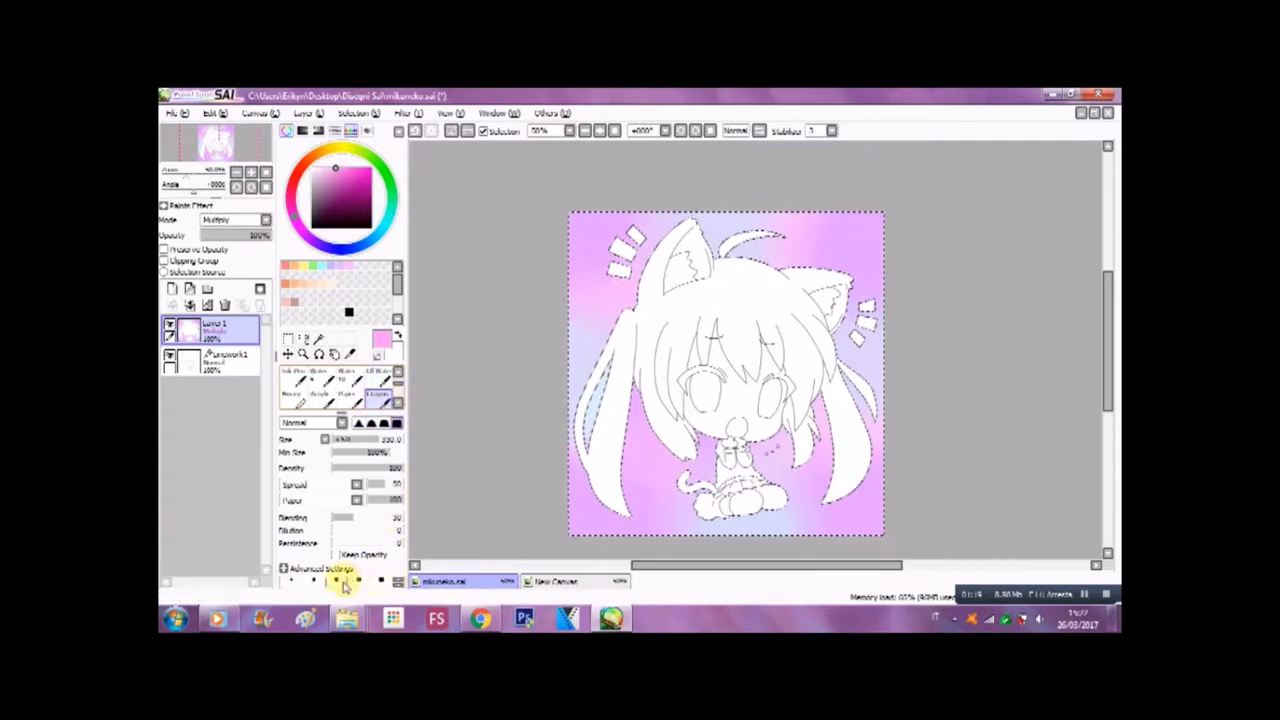
pyautogui.click(381, 581)
pyautogui.click(398, 585)
pyautogui.click(398, 585)
pyautogui.click(385, 584)
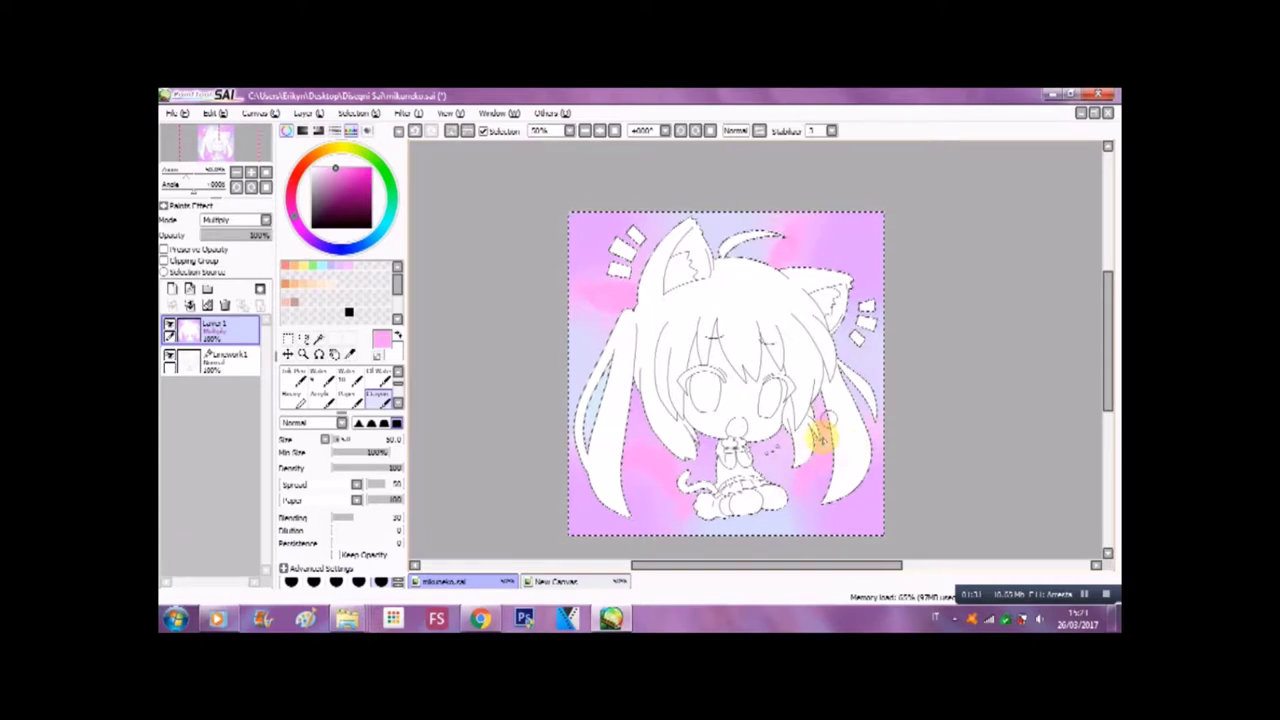
# Blend the new pink patches with the Blur tool and clear the background selection with the Deselect brush
pyautogui.click(380, 377)
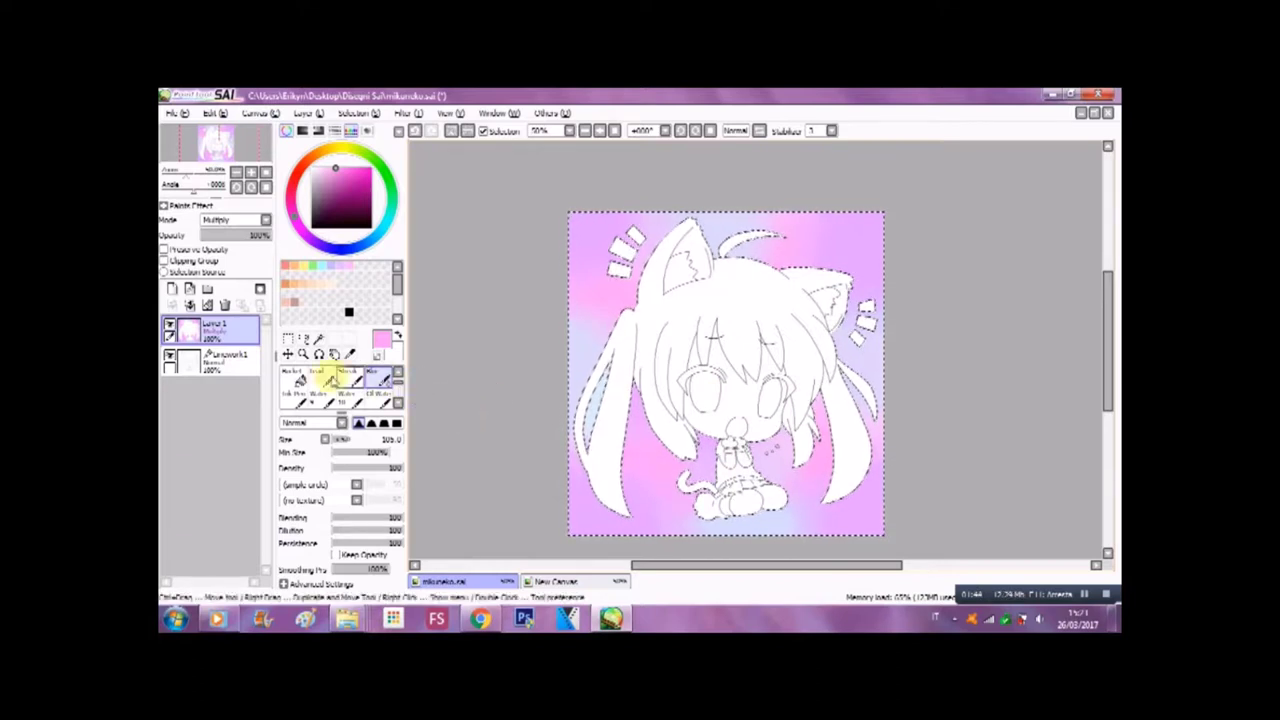
pyautogui.click(397, 374)
pyautogui.click(383, 378)
pyautogui.moveTo(534, 200)
pyautogui.mouseDown()
pyautogui.moveTo(982, 223)
pyautogui.moveTo(925, 381)
pyautogui.moveTo(777, 500)
pyautogui.moveTo(834, 451)
pyautogui.mouseUp()
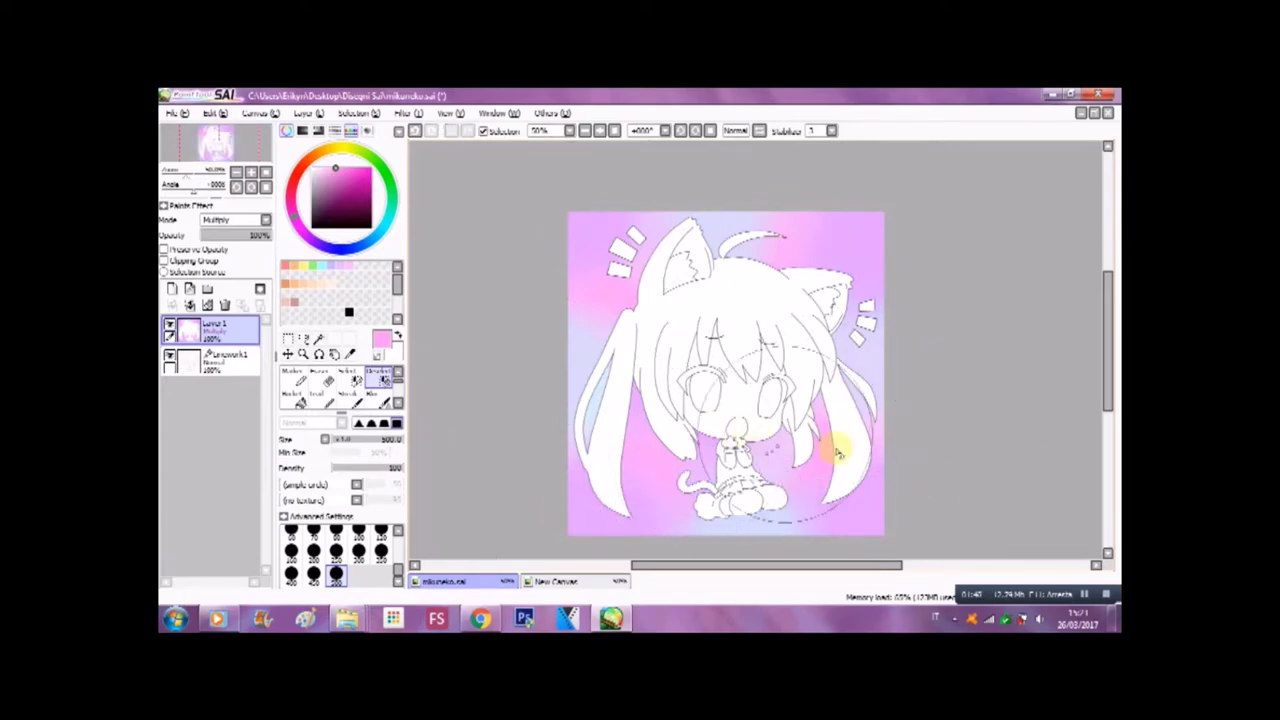
pyautogui.click(1085, 595)
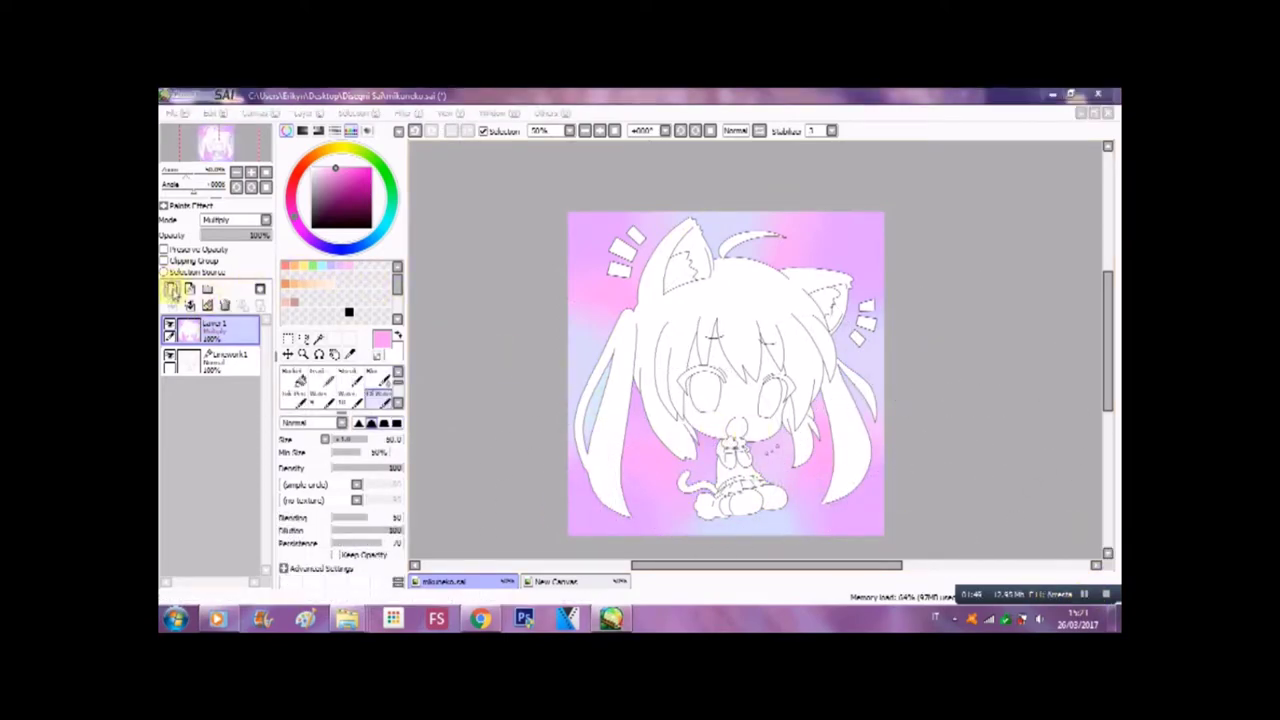
# Add a new layer above the background colour layer and set its blending mode to Multiply
pyautogui.click(171, 290)
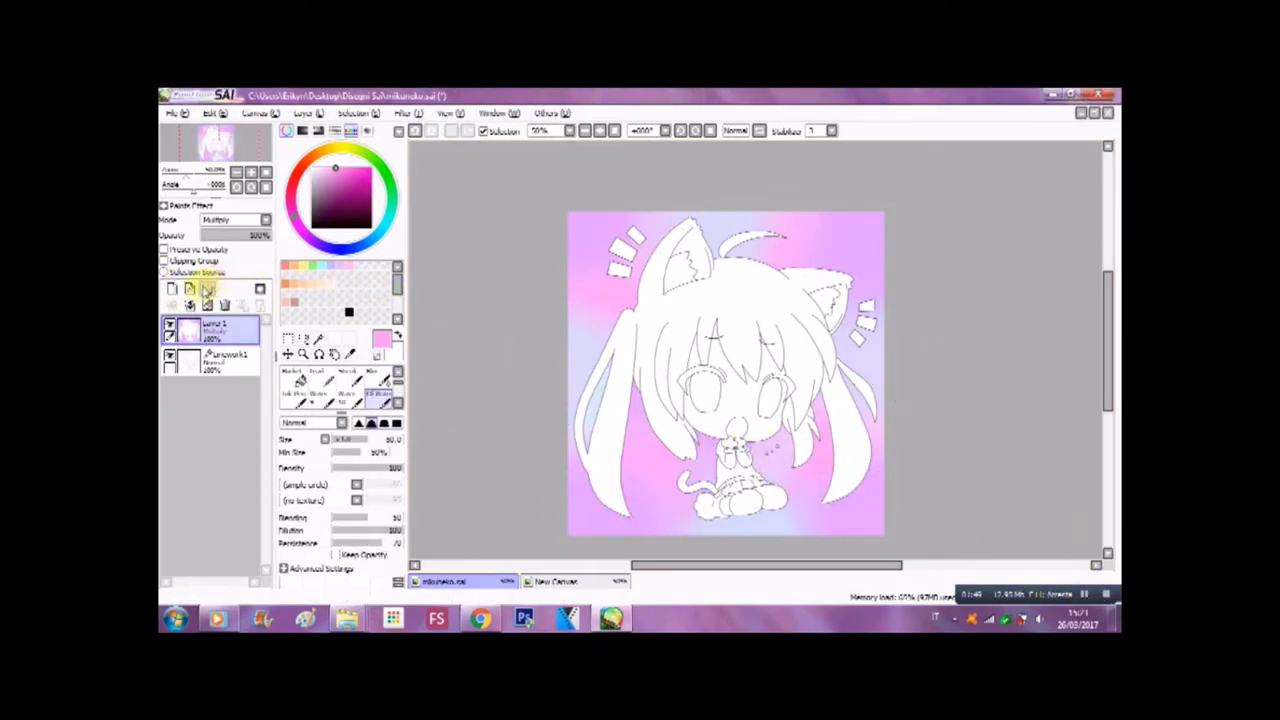
pyautogui.click(173, 289)
pyautogui.click(265, 219)
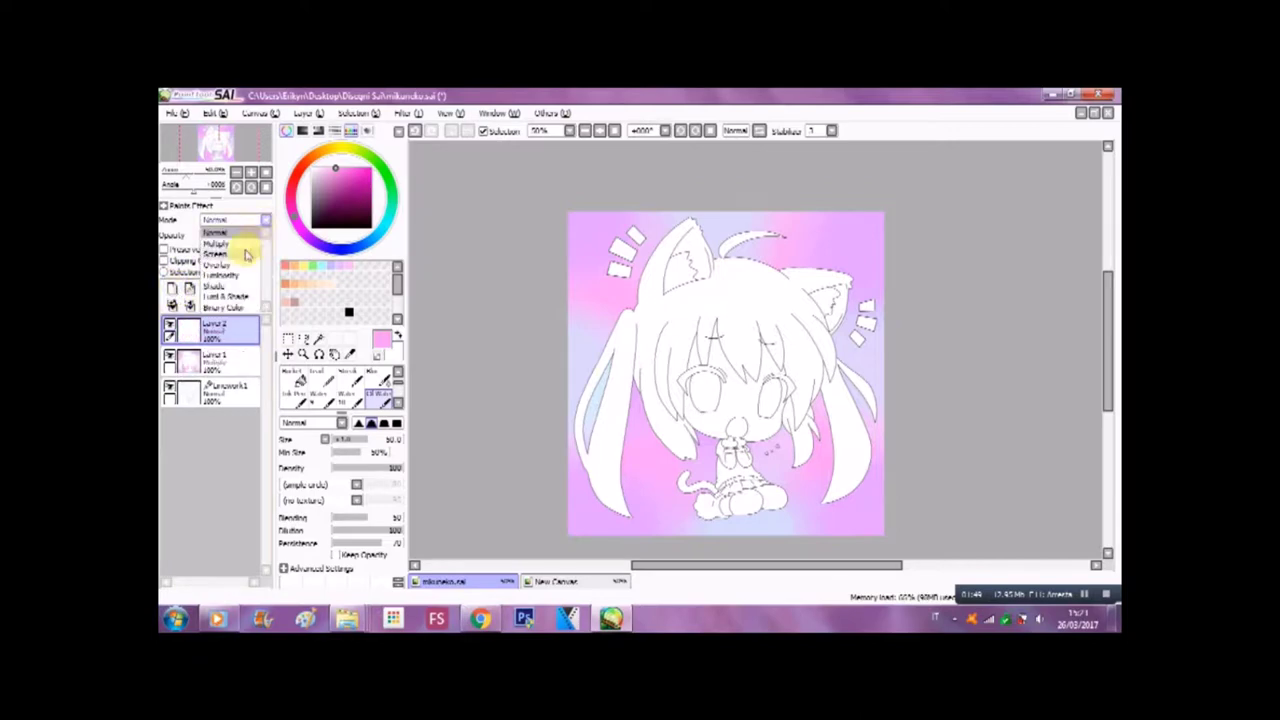
pyautogui.click(248, 250)
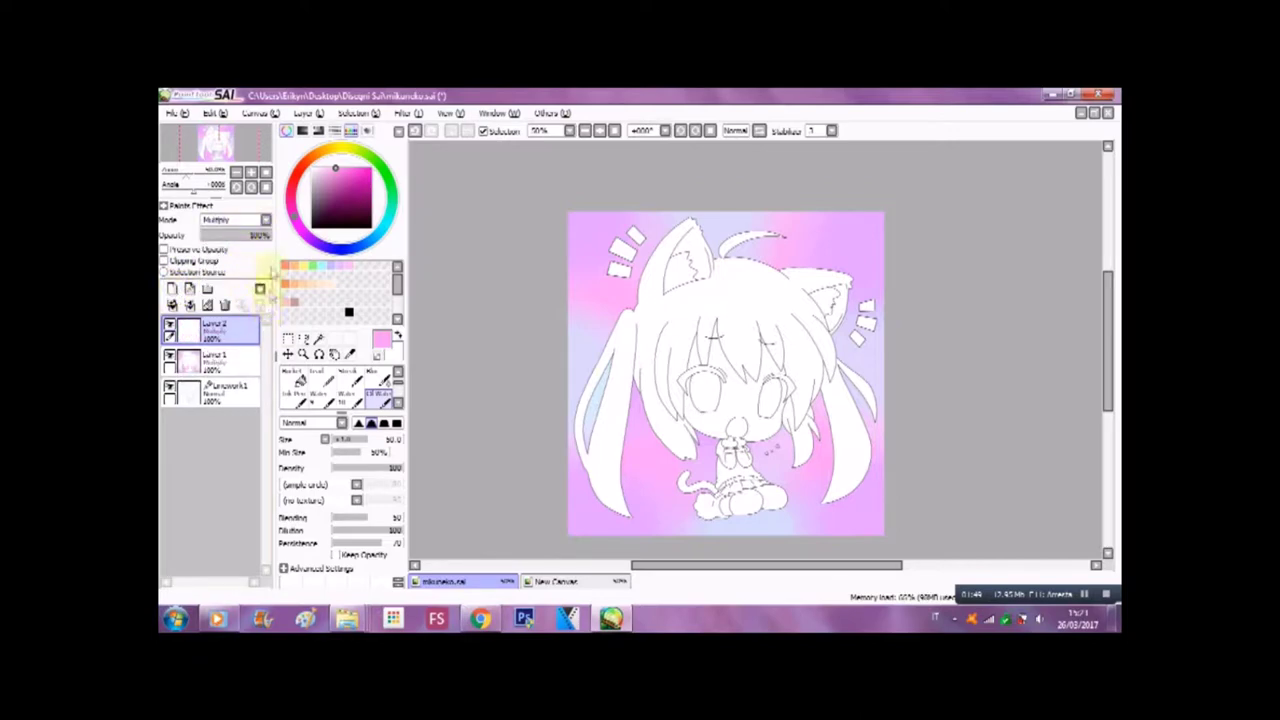
# Select the six small accent marks beside the cat ears with the Magic Wand
pyautogui.click(252, 173)
pyautogui.moveTo(1108, 307)
pyautogui.mouseDown()
pyautogui.moveTo(1108, 330)
pyautogui.moveTo(1106, 288)
pyautogui.mouseUp()
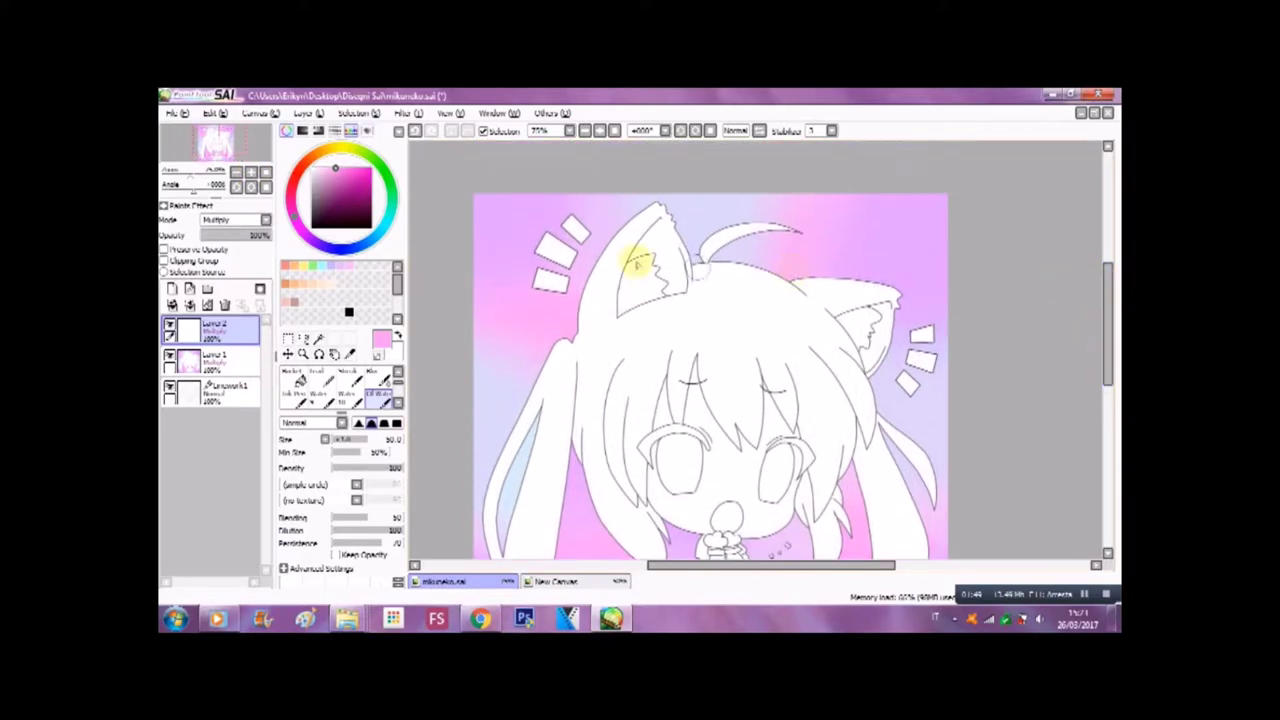
pyautogui.click(250, 177)
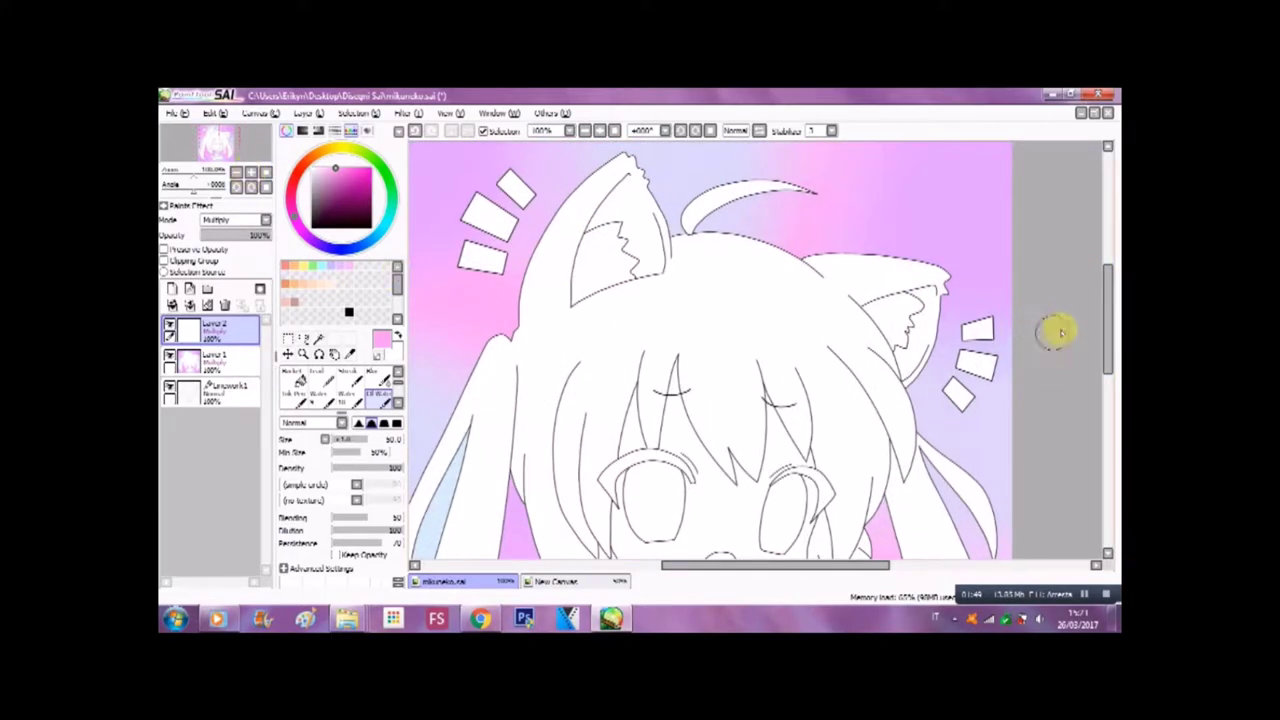
pyautogui.moveTo(1109, 311); pyautogui.dragTo(1111, 292)
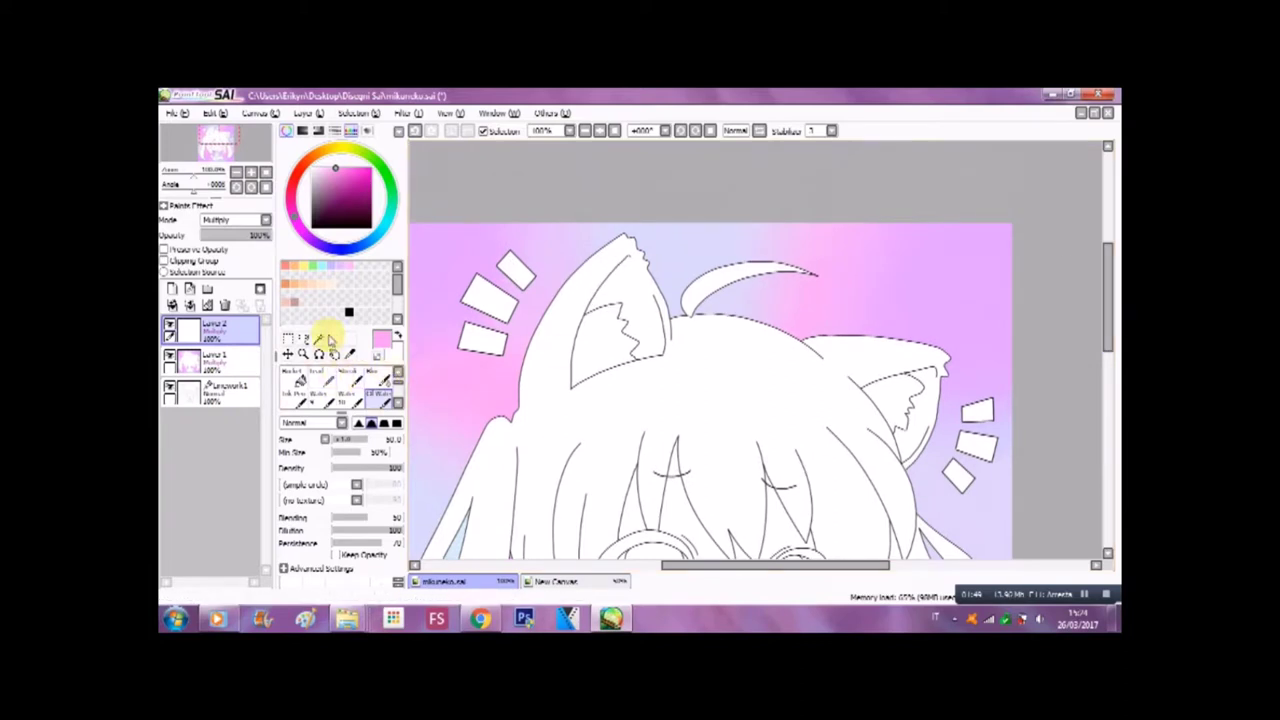
pyautogui.click(318, 338)
pyautogui.click(476, 336)
pyautogui.click(487, 297)
pyautogui.click(515, 270)
pyautogui.click(978, 411)
pyautogui.click(976, 446)
pyautogui.click(958, 480)
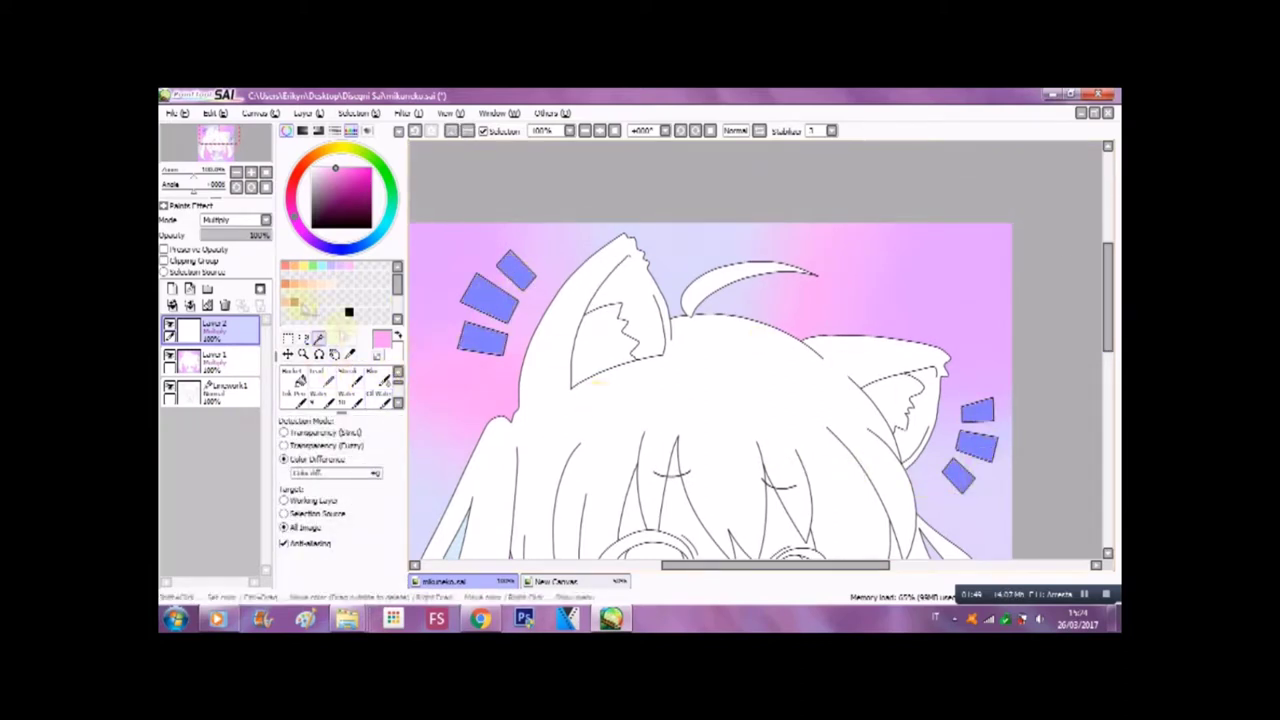
# Paint all six selected accent marks salmon with the Pen
pyautogui.click(288, 264)
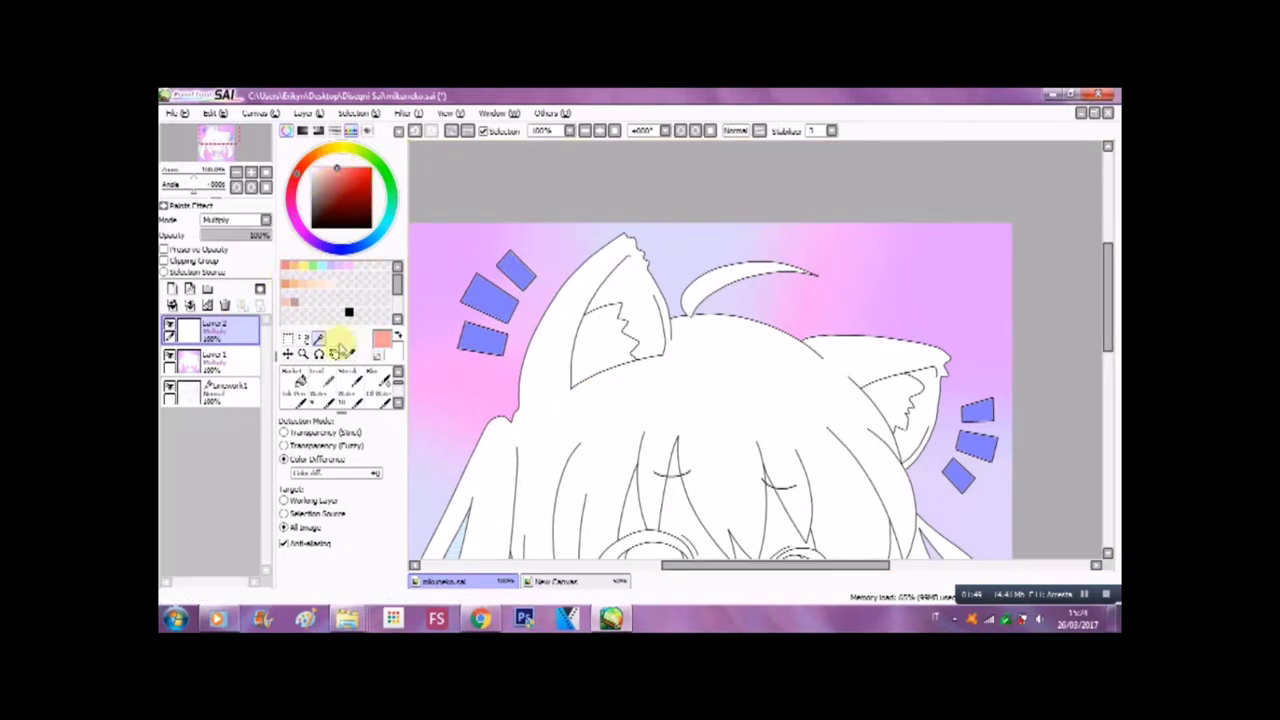
pyautogui.click(398, 372)
pyautogui.click(298, 380)
pyautogui.moveTo(480, 297)
pyautogui.mouseDown()
pyautogui.moveTo(523, 280)
pyautogui.moveTo(518, 305)
pyautogui.moveTo(485, 312)
pyautogui.moveTo(513, 340)
pyautogui.moveTo(518, 268)
pyautogui.mouseUp()
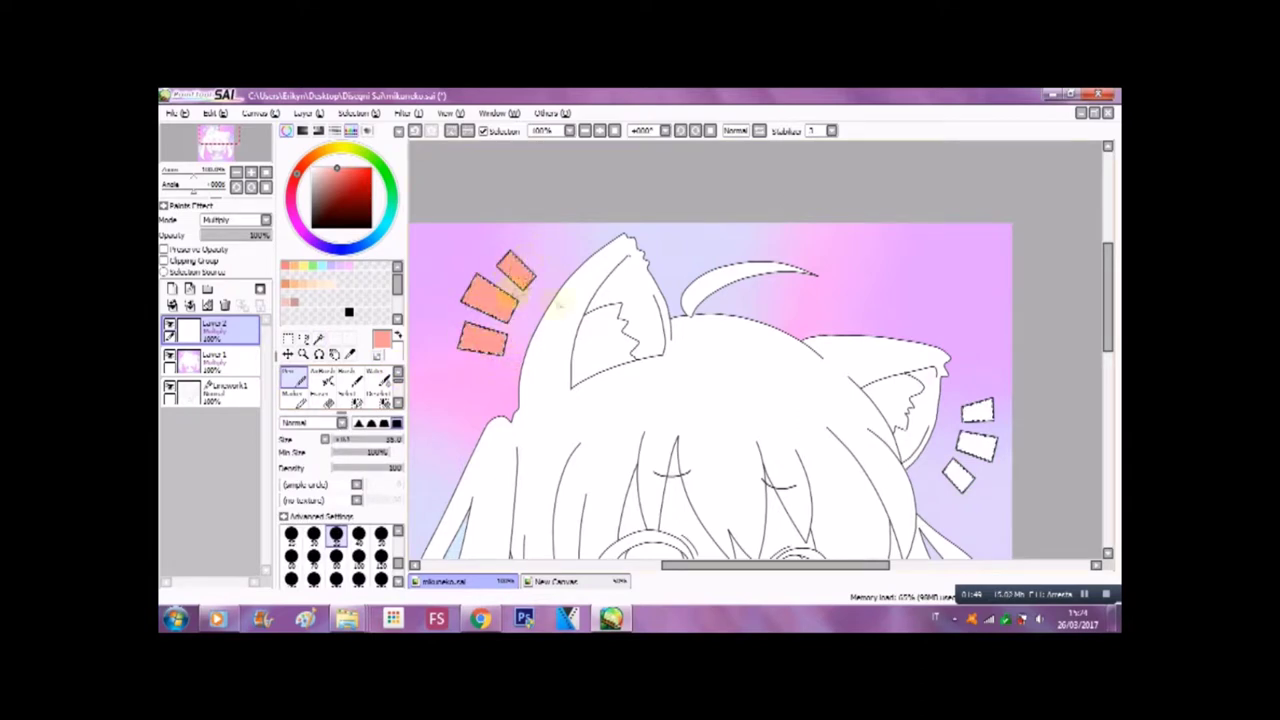
pyautogui.moveTo(972, 414)
pyautogui.mouseDown()
pyautogui.moveTo(973, 468)
pyautogui.moveTo(951, 471)
pyautogui.moveTo(966, 457)
pyautogui.moveTo(948, 490)
pyautogui.mouseUp()
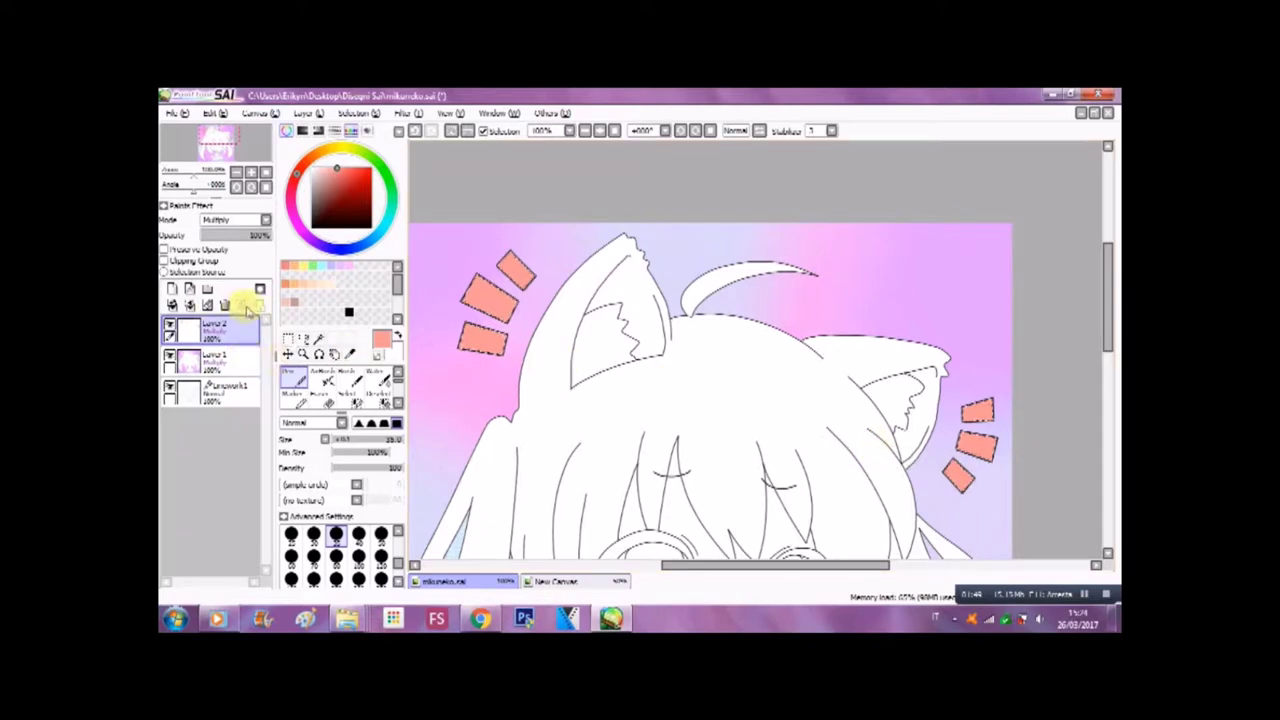
# Add another layer above the salmon base colour and set its blending mode to Multiply
pyautogui.click(171, 292)
pyautogui.click(265, 219)
pyautogui.click(218, 250)
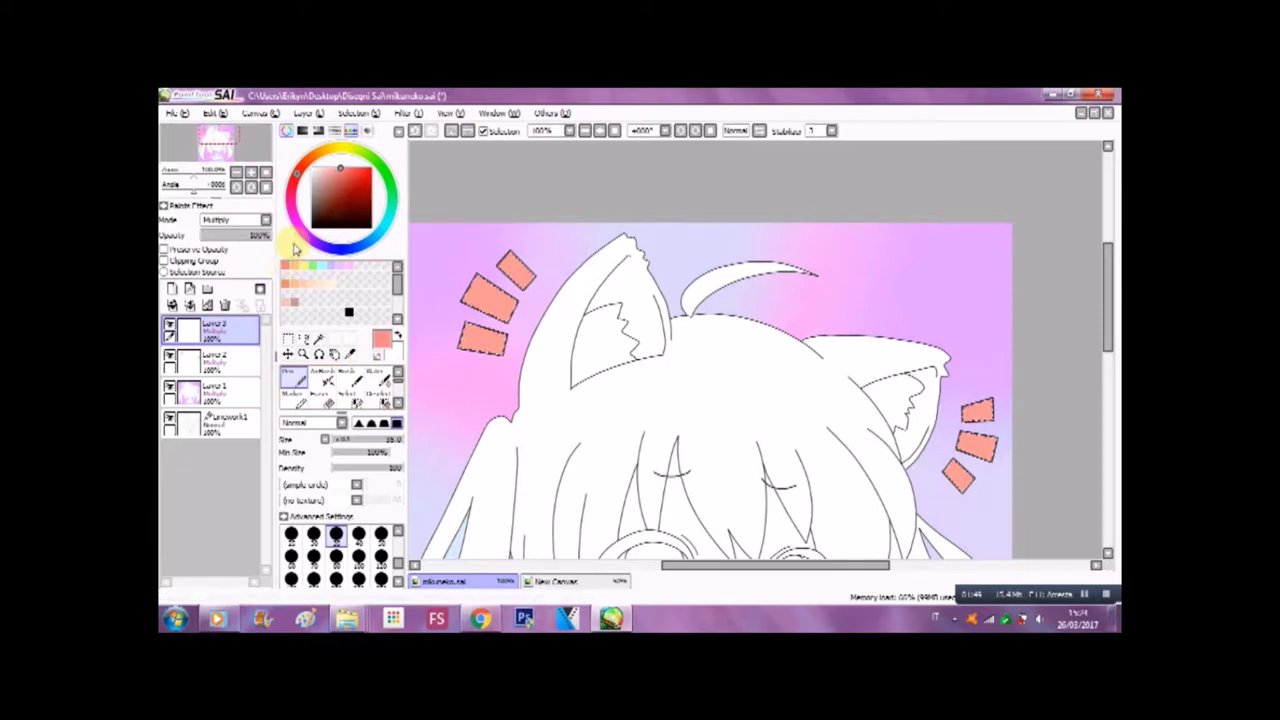
# Paint red shading on the lower halves of the accent marks with the Pen and soften it with the Blur tool at size 10
pyautogui.click(362, 160)
pyautogui.click(356, 167)
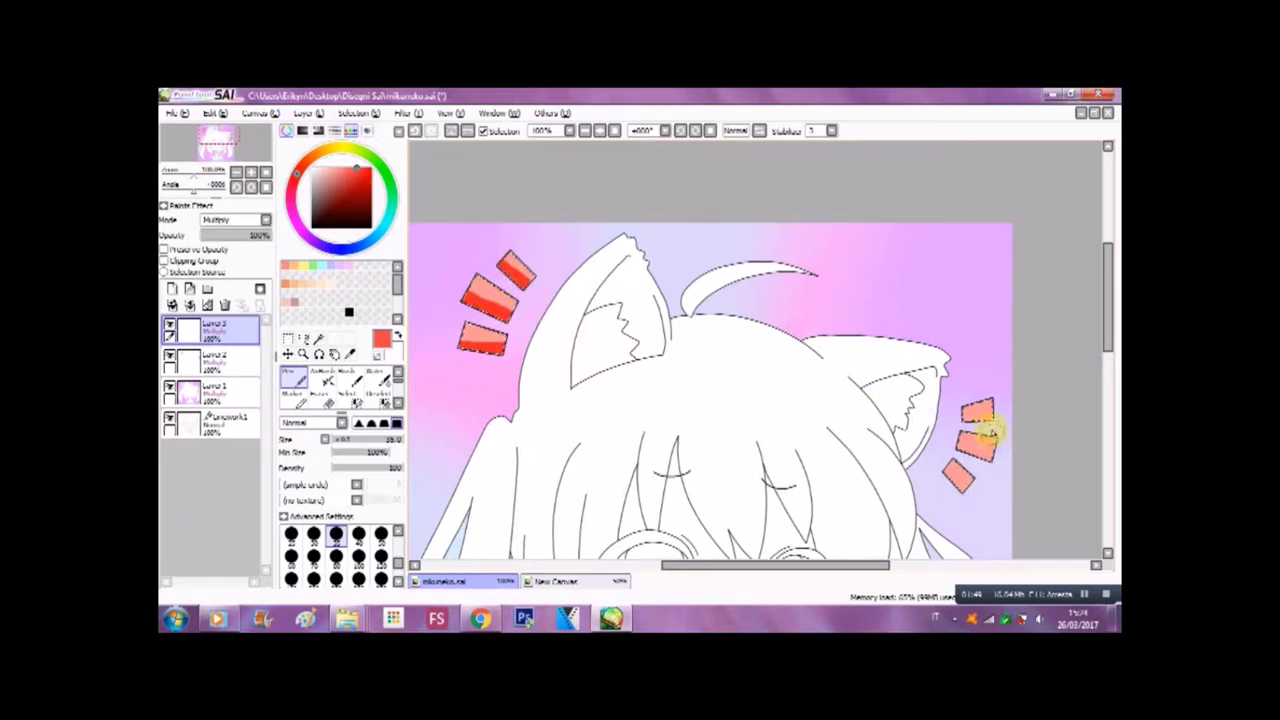
pyautogui.press('[')
pyautogui.press('[')
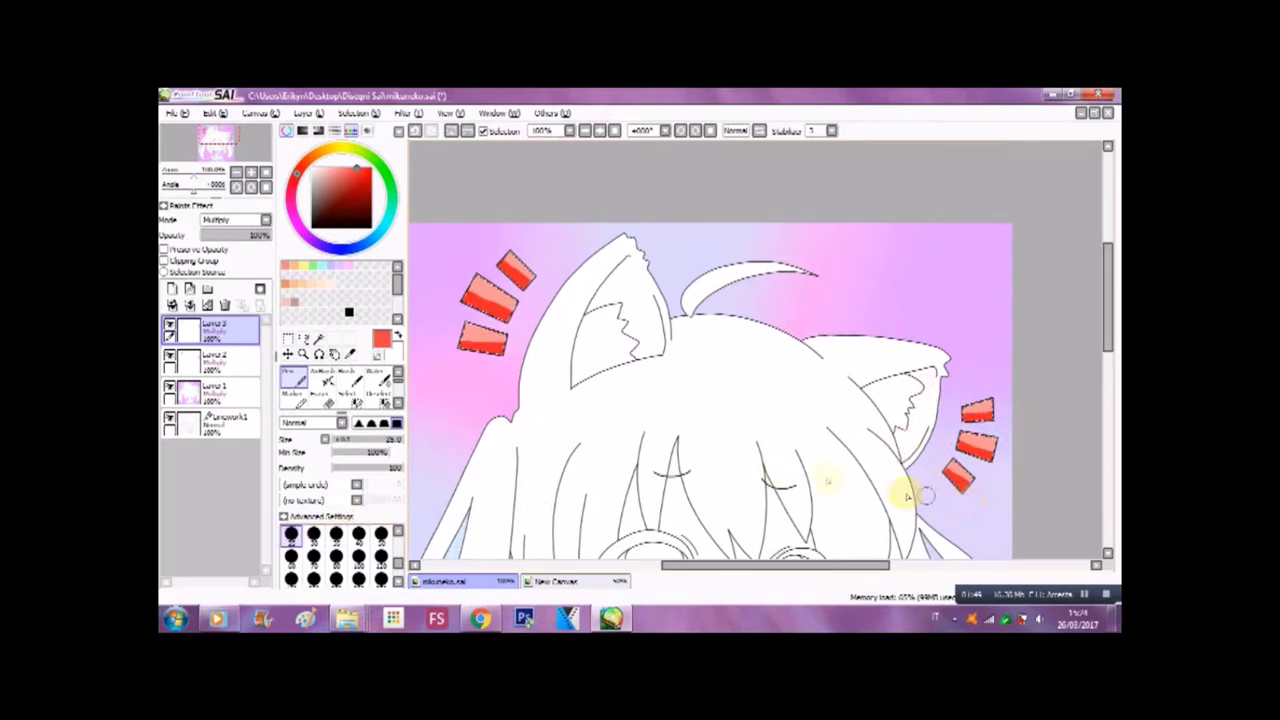
pyautogui.click(381, 400)
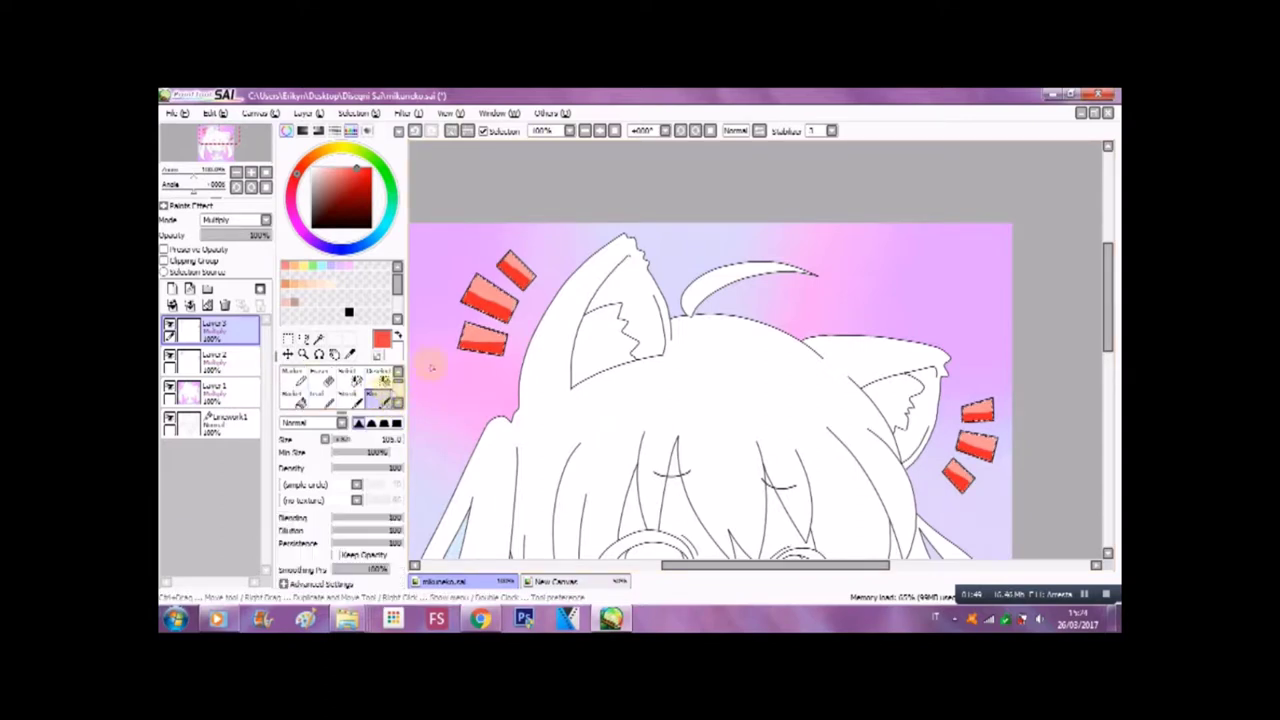
pyautogui.moveTo(350, 442); pyautogui.dragTo(328, 446)
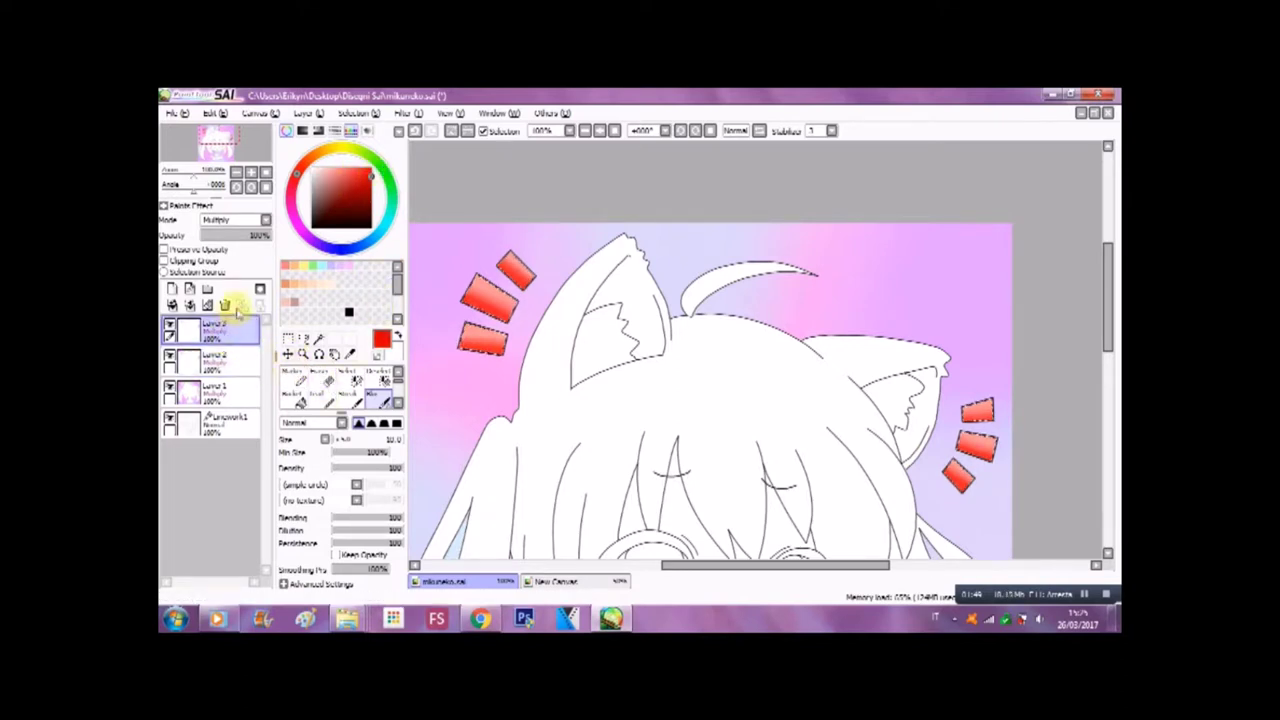
# Add a further layer above the red shading and set its blending mode to Multiply
pyautogui.click(172, 289)
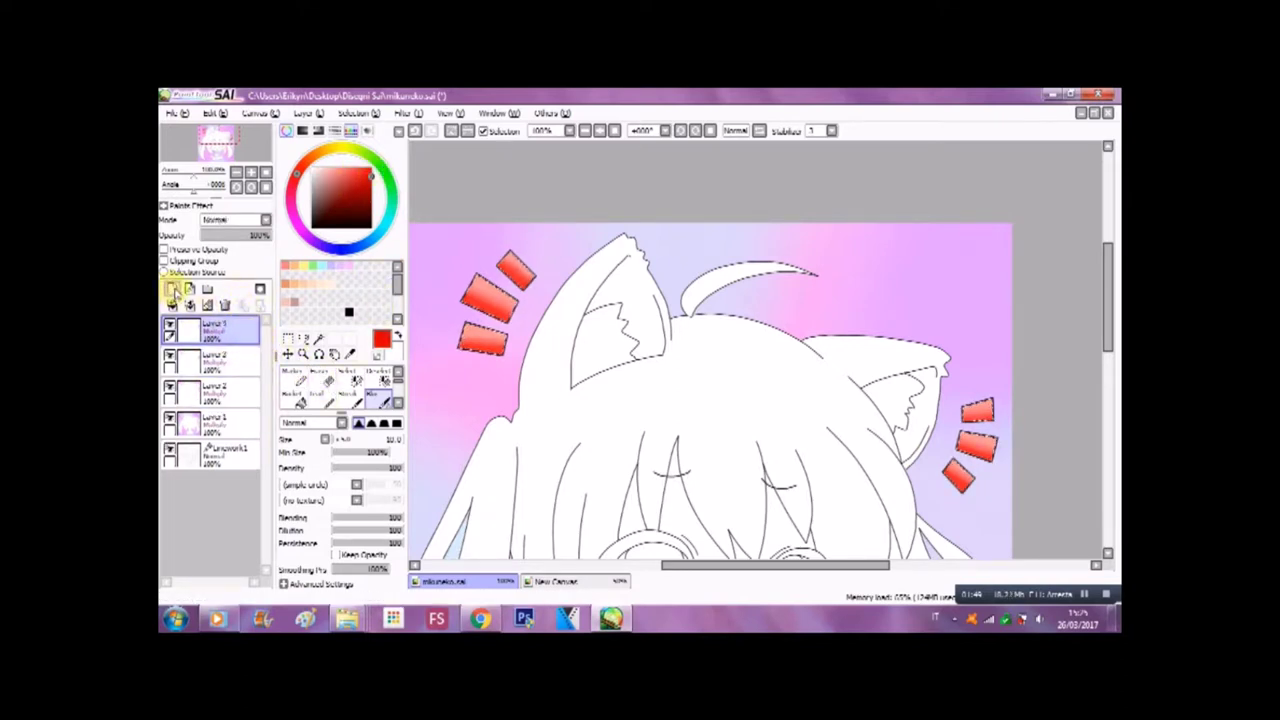
pyautogui.click(263, 220)
pyautogui.click(255, 247)
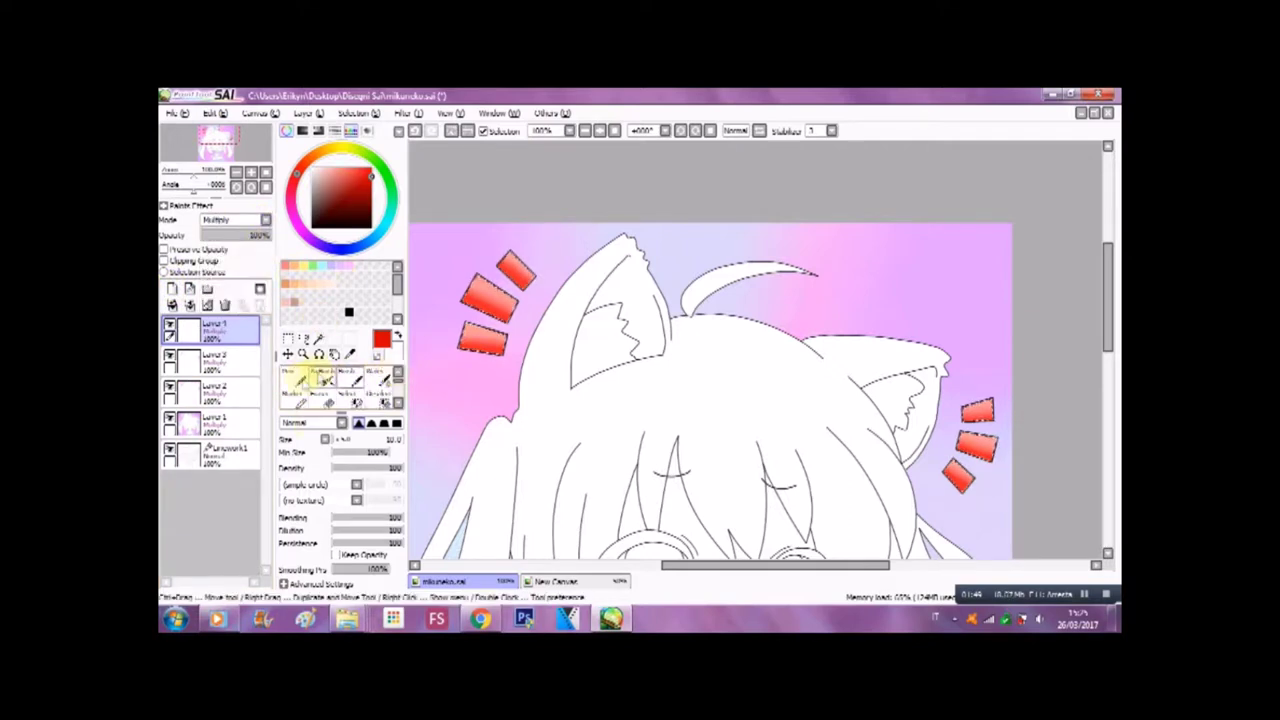
# Paint a deeper red shadow along the lower edges of the accent marks with the Pen and smooth it with the Blur tool
pyautogui.click(293, 377)
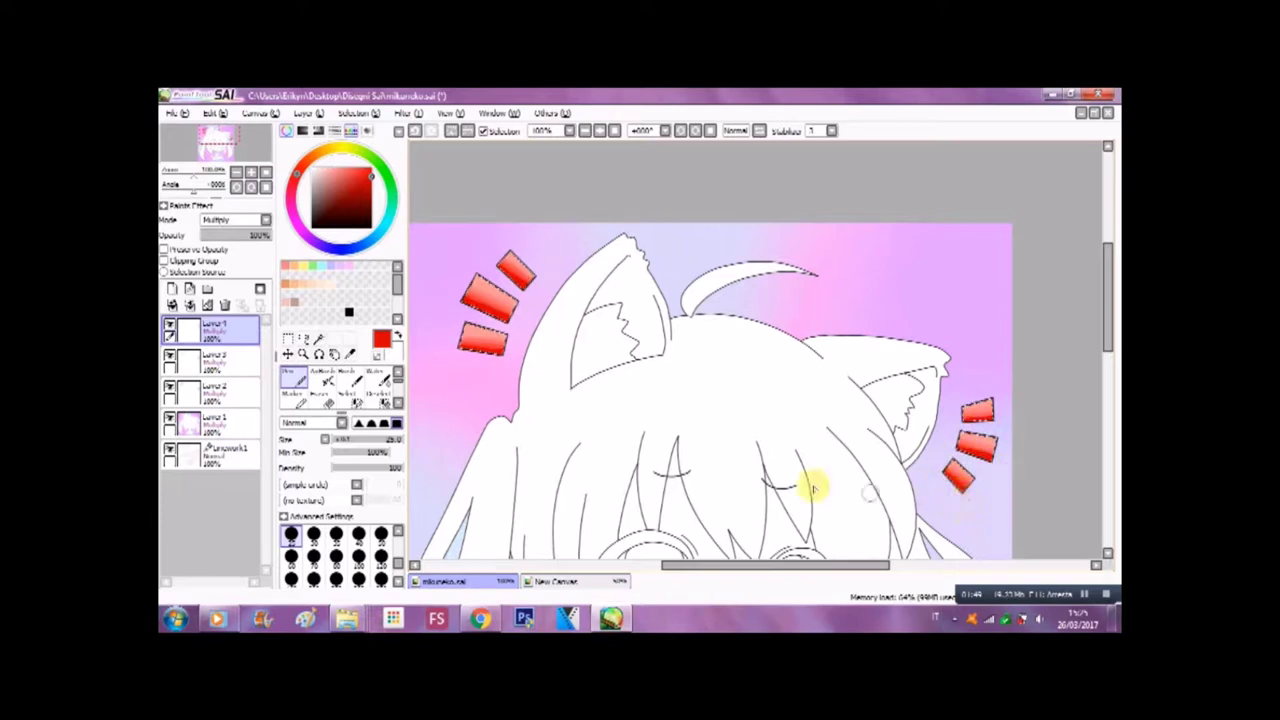
pyautogui.click(378, 398)
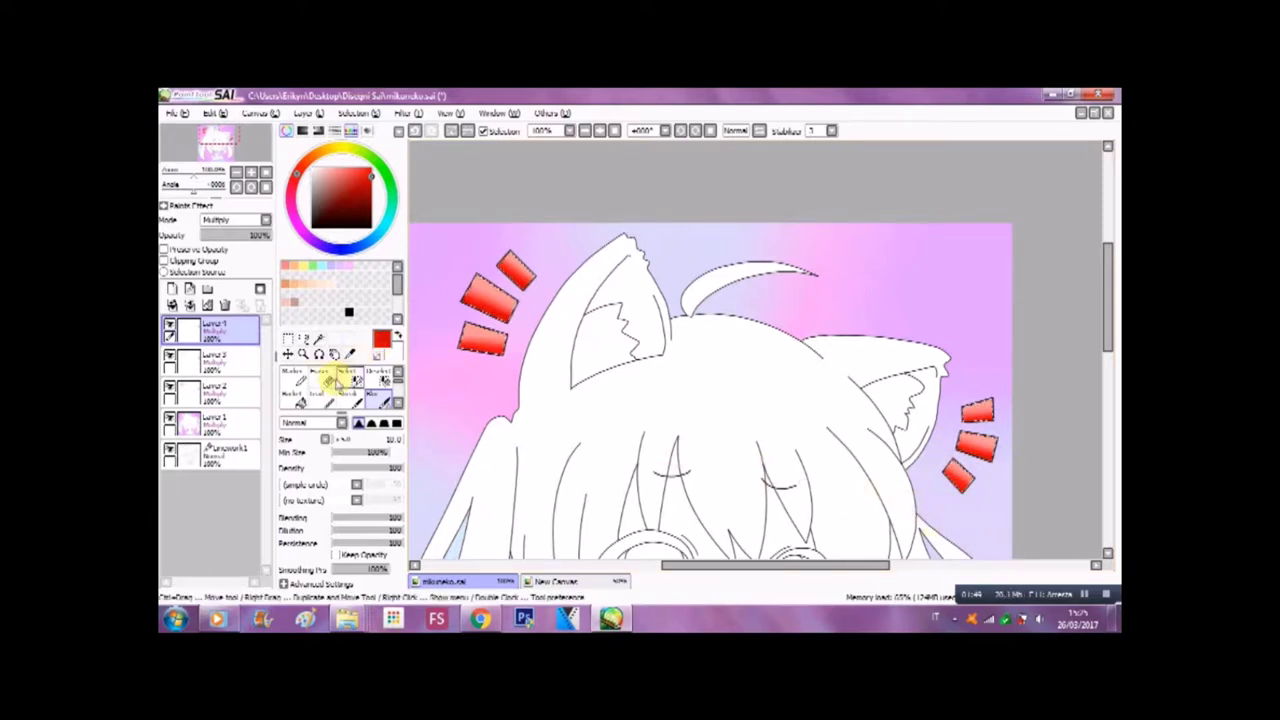
# Clear the selection around the accent marks with the Deselect brush
pyautogui.click(378, 373)
pyautogui.moveTo(863, 371)
pyautogui.mouseDown()
pyautogui.moveTo(1004, 393)
pyautogui.moveTo(1026, 424)
pyautogui.moveTo(980, 383)
pyautogui.mouseUp()
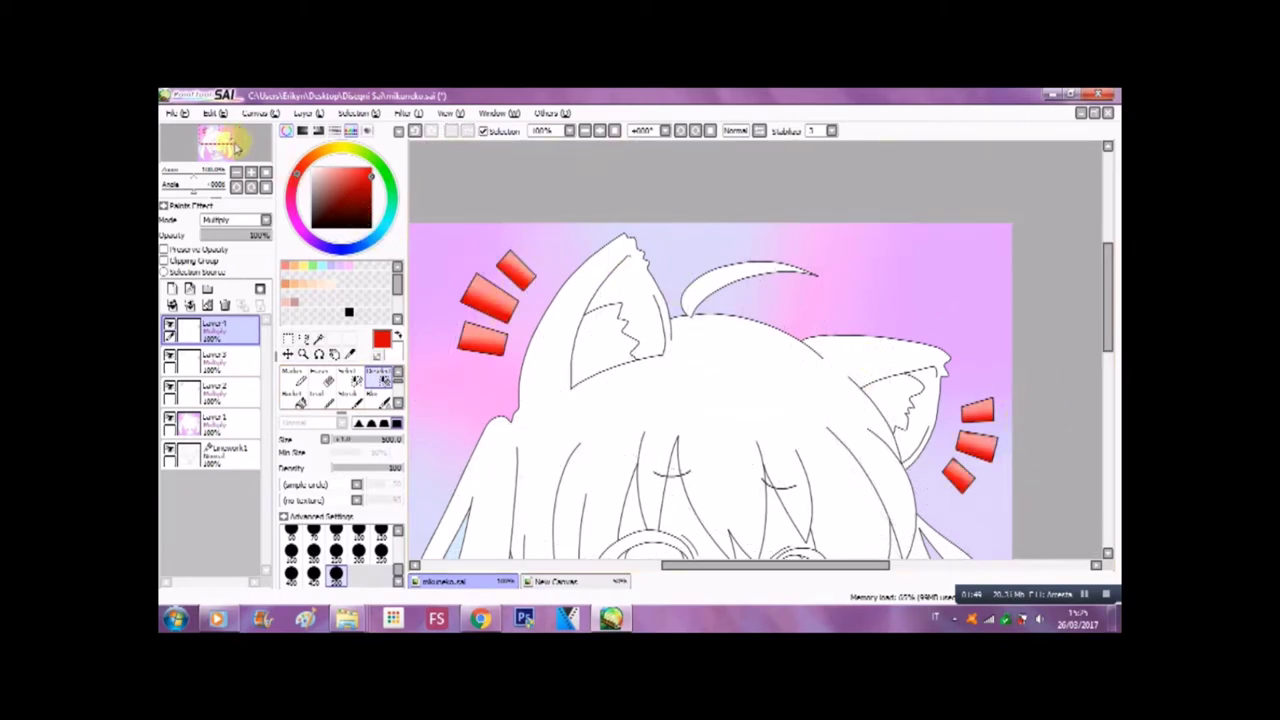
pyautogui.click(265, 173)
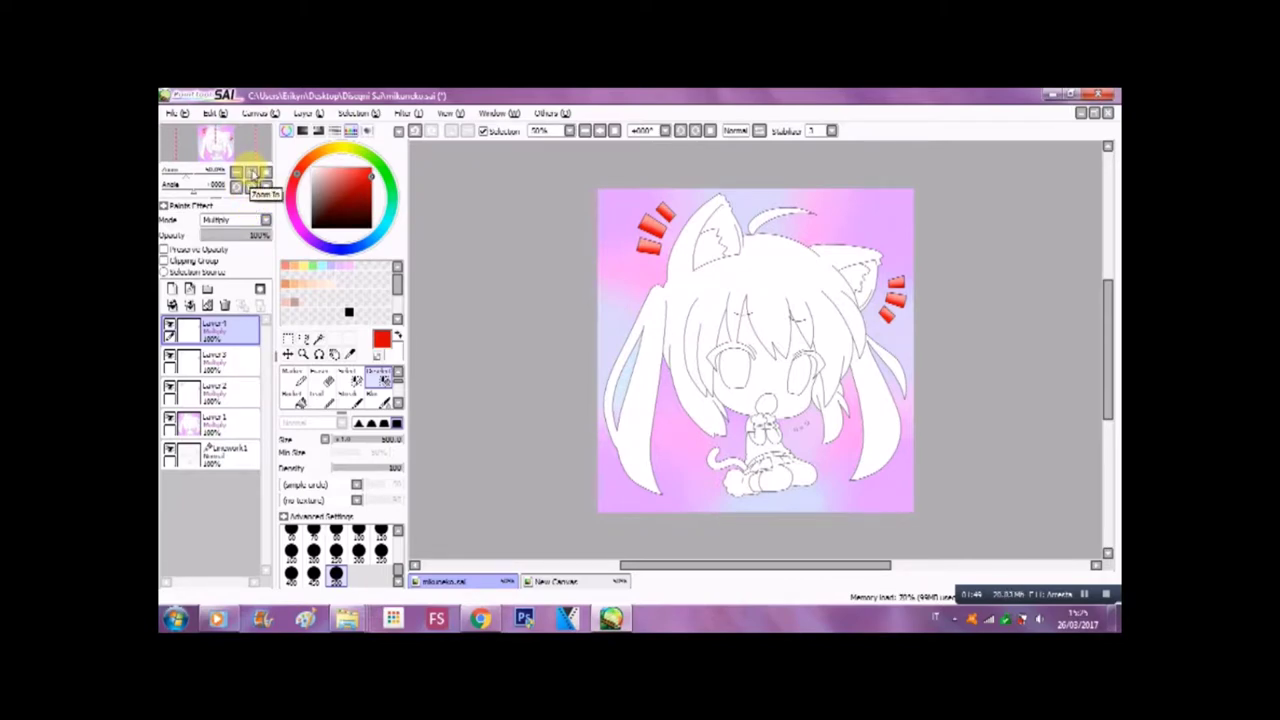
# Select both irises with the Magic Wand and fill them with light teal on Layer2 using the Pen
pyautogui.click(255, 175)
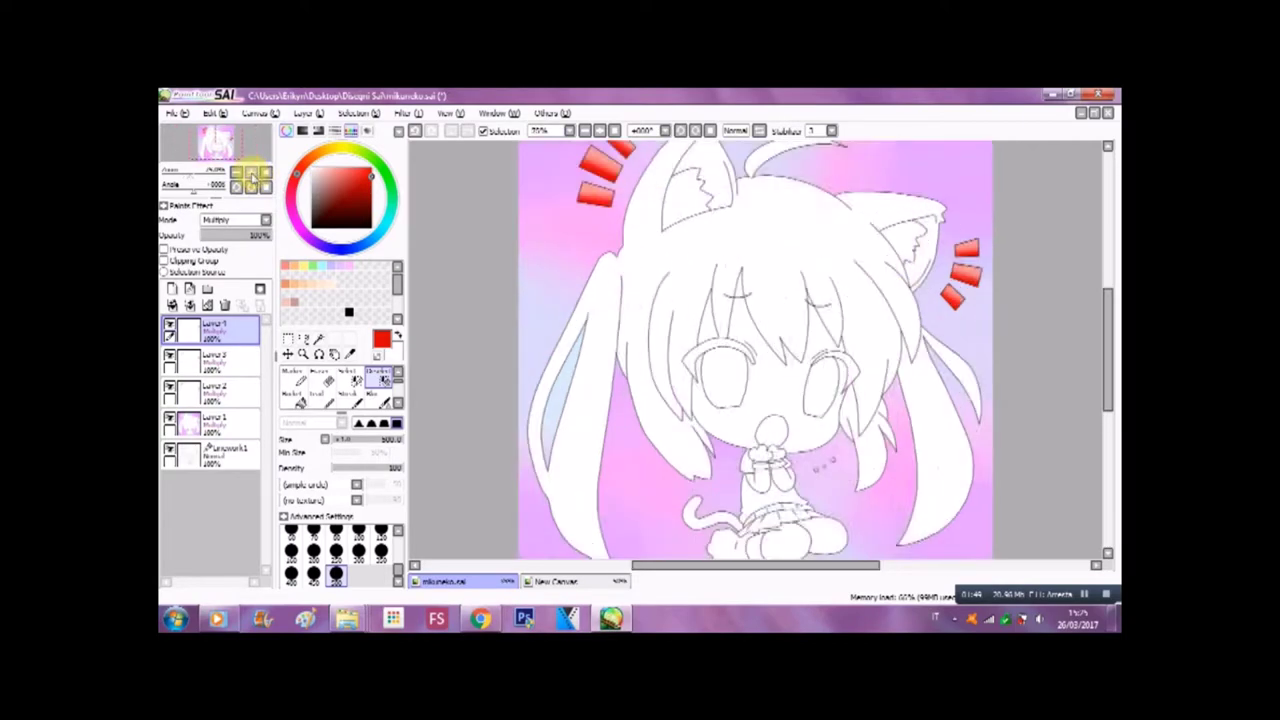
pyautogui.click(255, 175)
pyautogui.click(255, 175)
pyautogui.moveTo(794, 562); pyautogui.dragTo(771, 545)
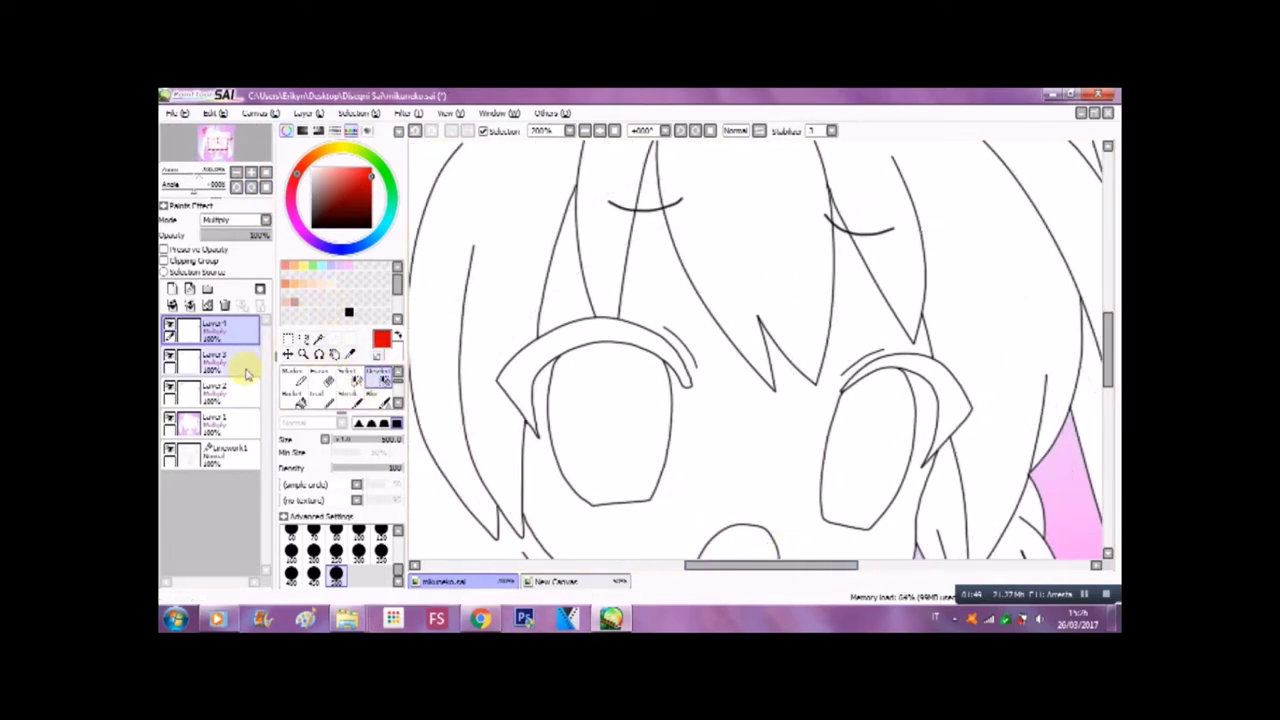
pyautogui.click(218, 392)
pyautogui.click(318, 340)
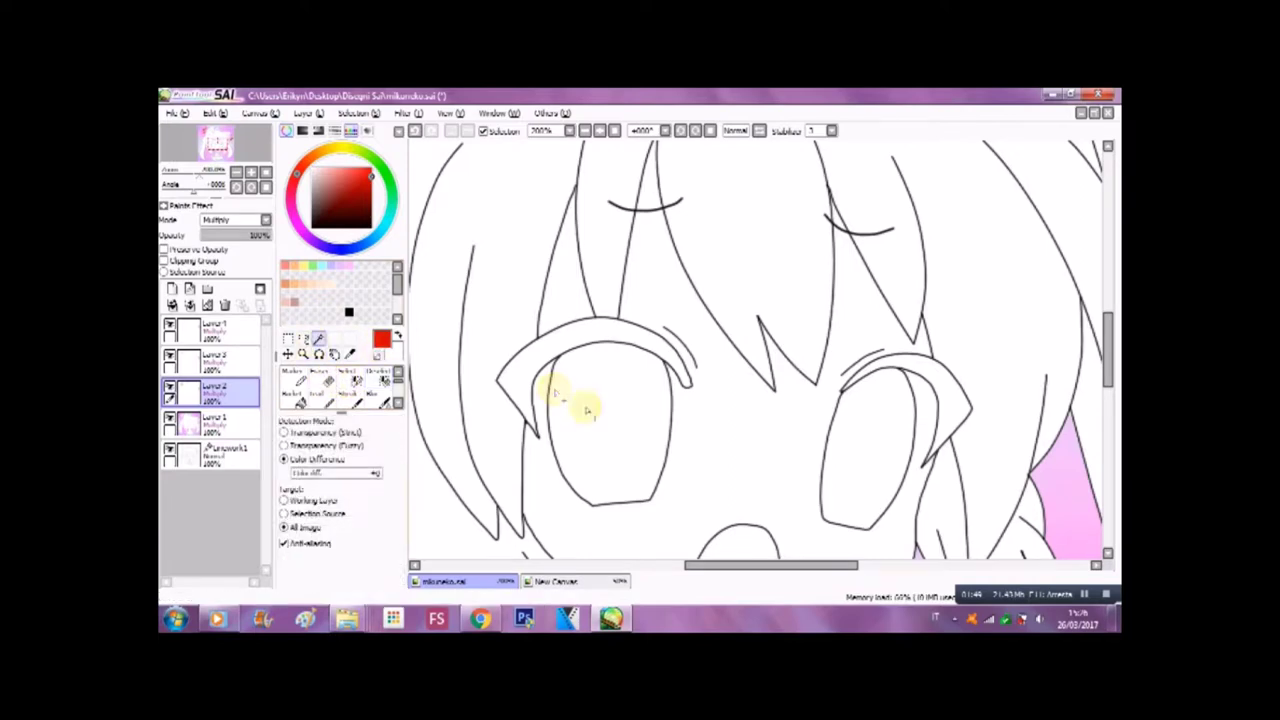
pyautogui.click(557, 386)
pyautogui.click(890, 447)
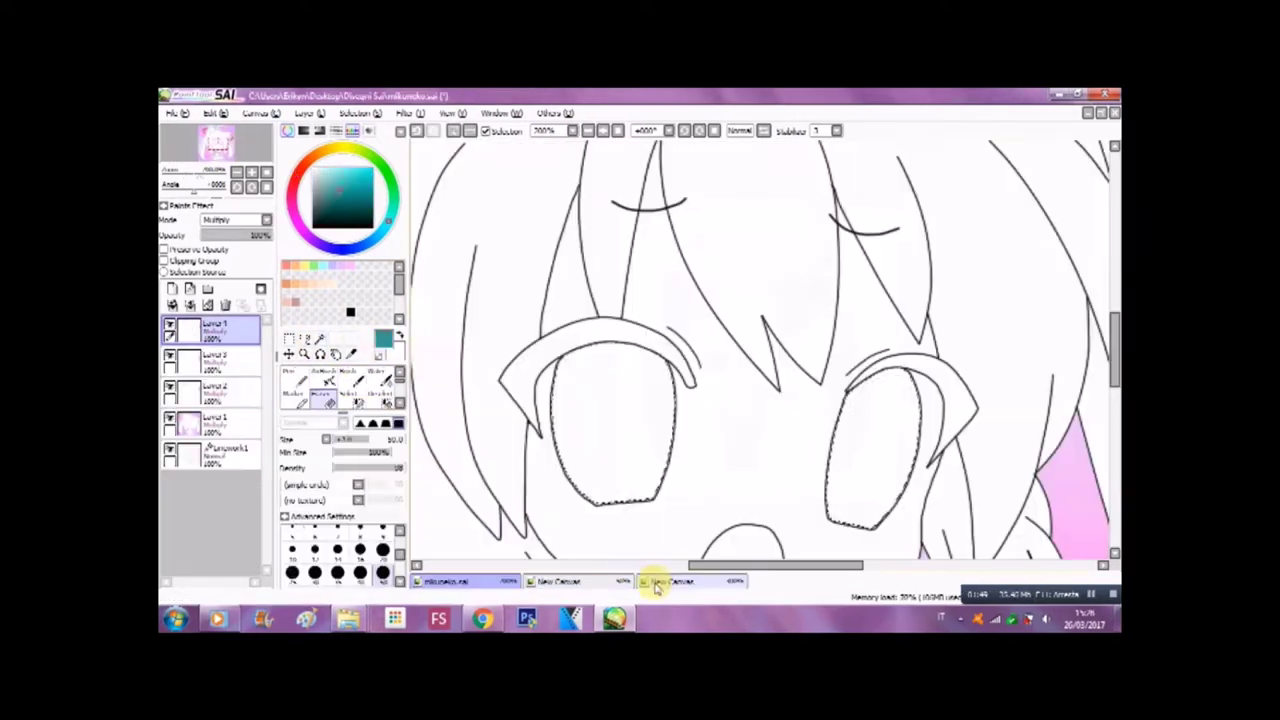
pyautogui.moveTo(595, 465)
pyautogui.mouseDown()
pyautogui.moveTo(566, 362)
pyautogui.moveTo(594, 451)
pyautogui.moveTo(666, 466)
pyautogui.moveTo(651, 349)
pyautogui.mouseUp()
pyautogui.moveTo(886, 399)
pyautogui.mouseDown()
pyautogui.moveTo(846, 471)
pyautogui.moveTo(863, 523)
pyautogui.moveTo(909, 420)
pyautogui.moveTo(821, 410)
pyautogui.mouseUp()
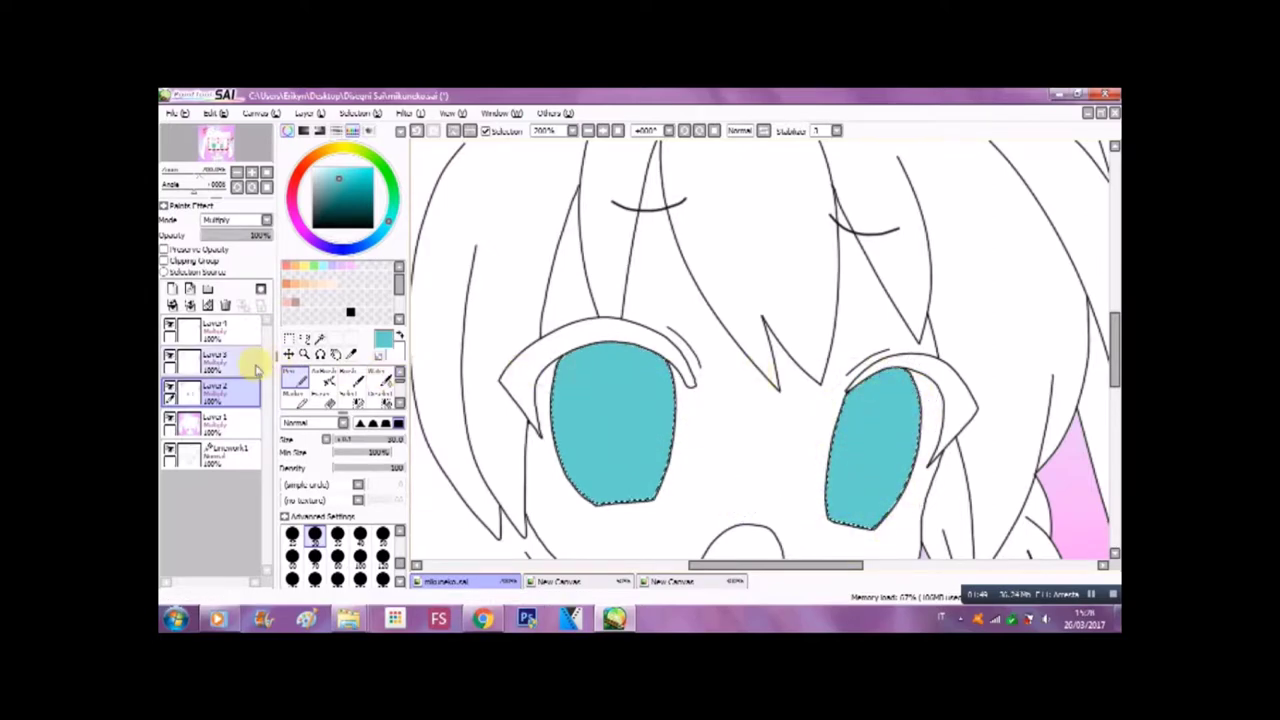
# Paint dark teal shading over the upper halves and centres of both irises on Layer3, tidying it with the Eraser at size 5
pyautogui.click(245, 360)
pyautogui.click(332, 167)
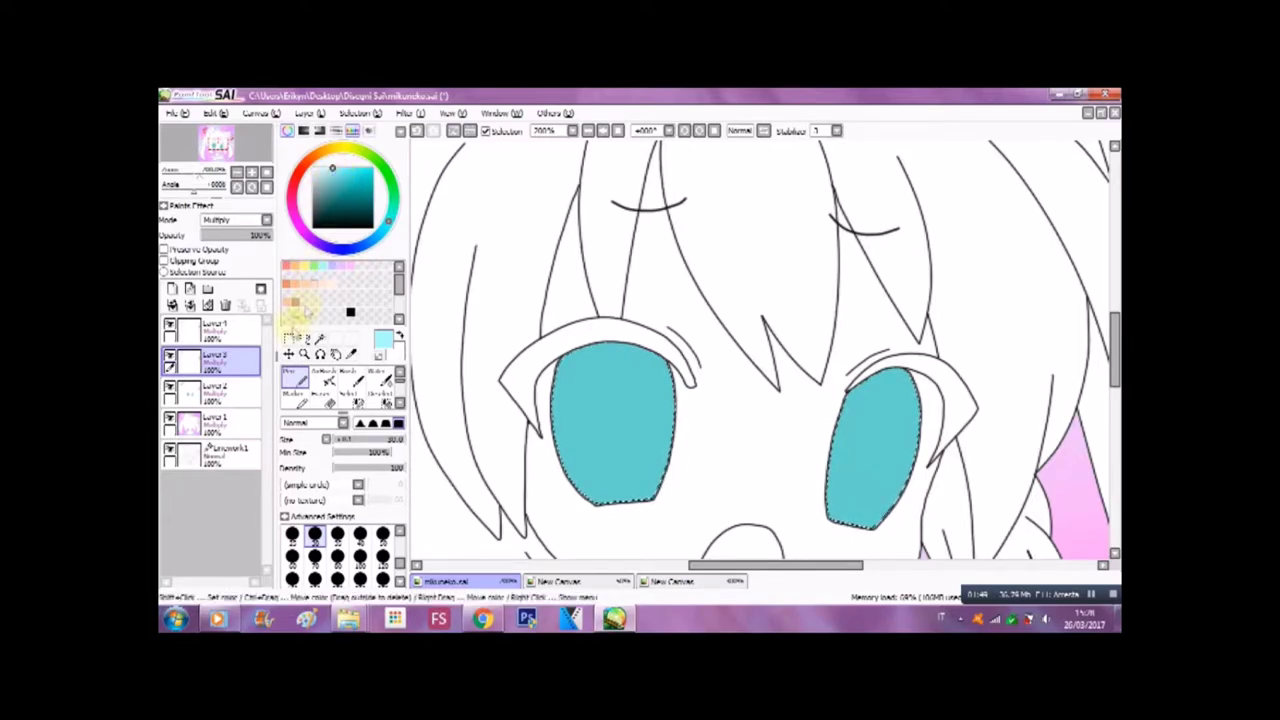
pyautogui.moveTo(335, 167); pyautogui.dragTo(357, 190)
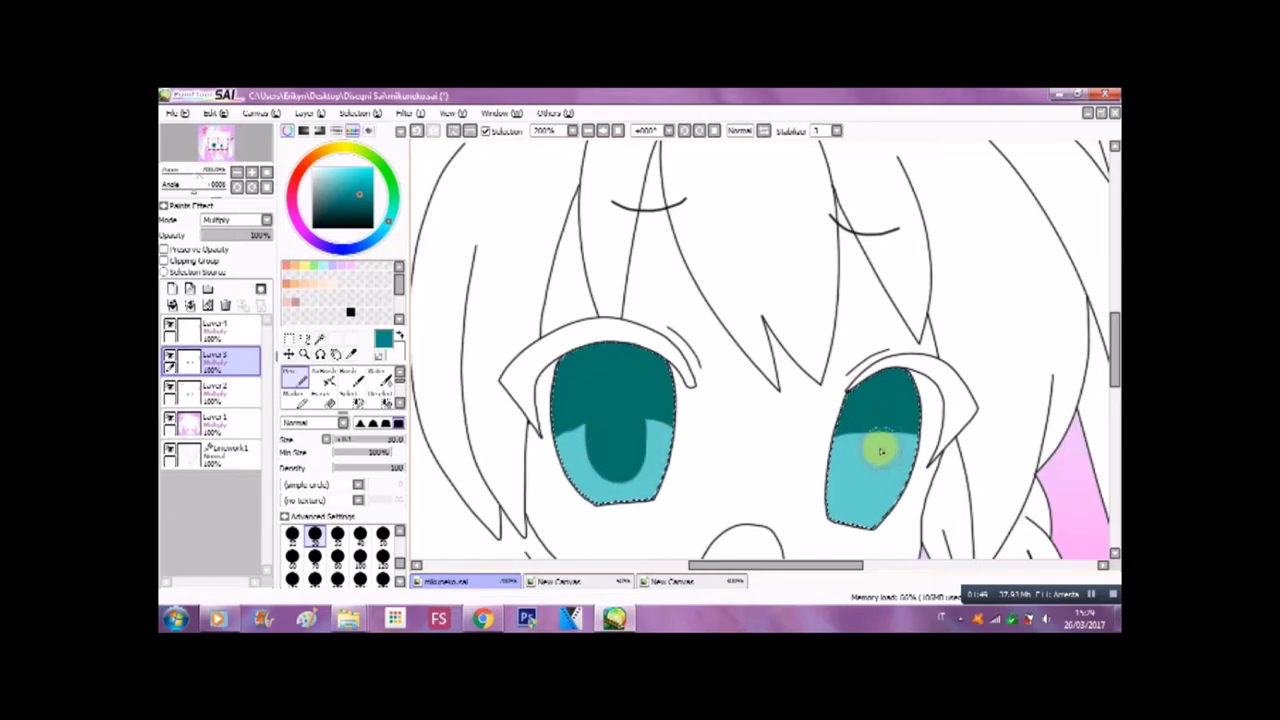
pyautogui.press('[')
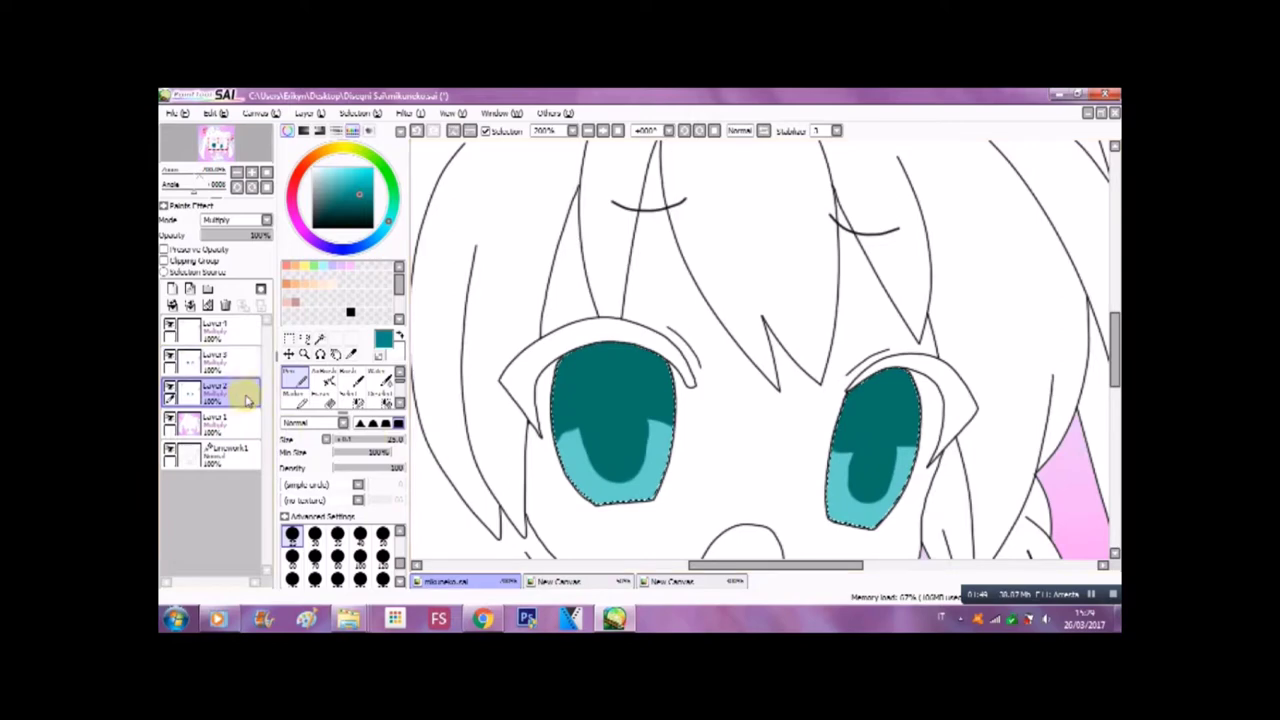
pyautogui.click(322, 395)
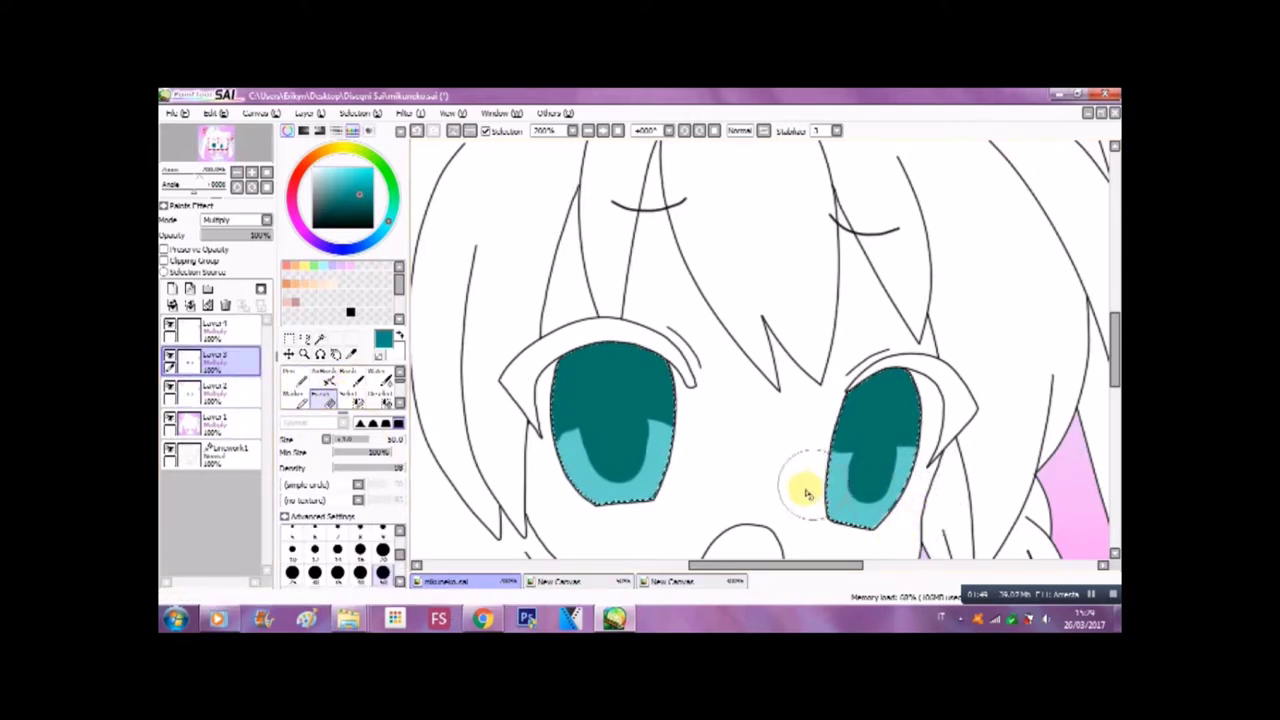
pyautogui.click(291, 532)
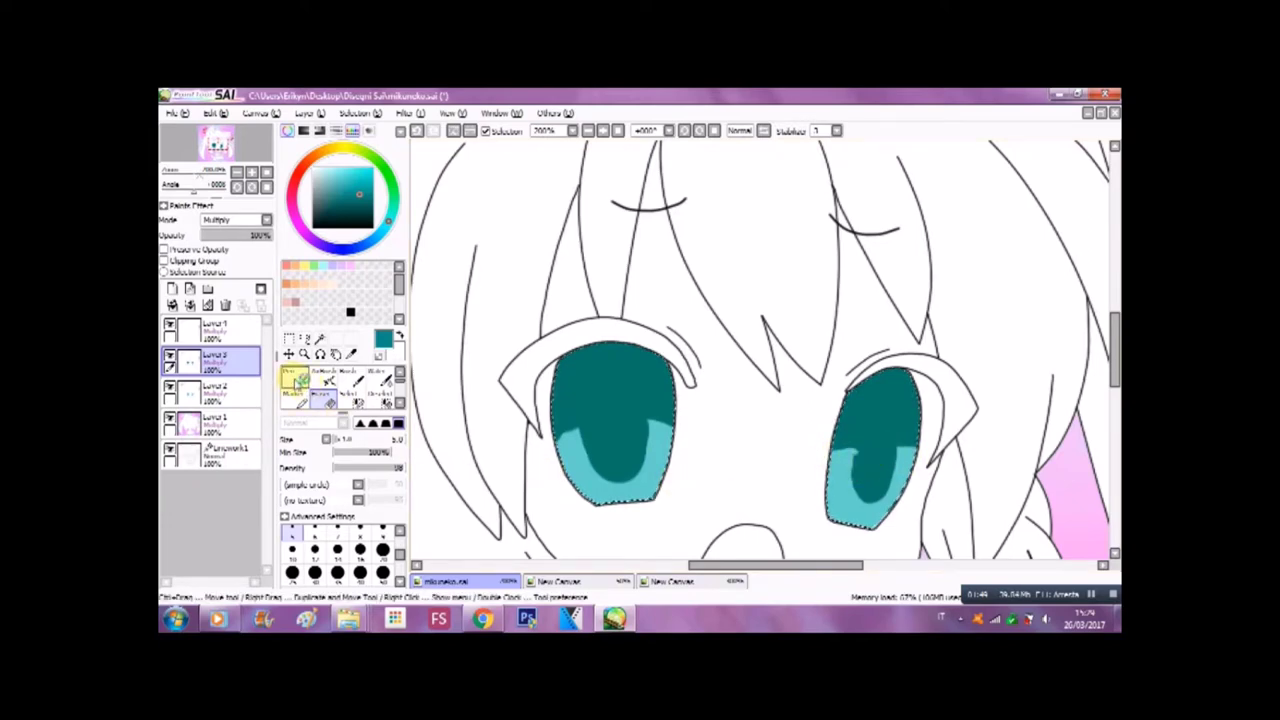
# Paint dark blue shadows across the tops and pupils of both irises on Layer4 with the Pen at size 25
pyautogui.click(294, 378)
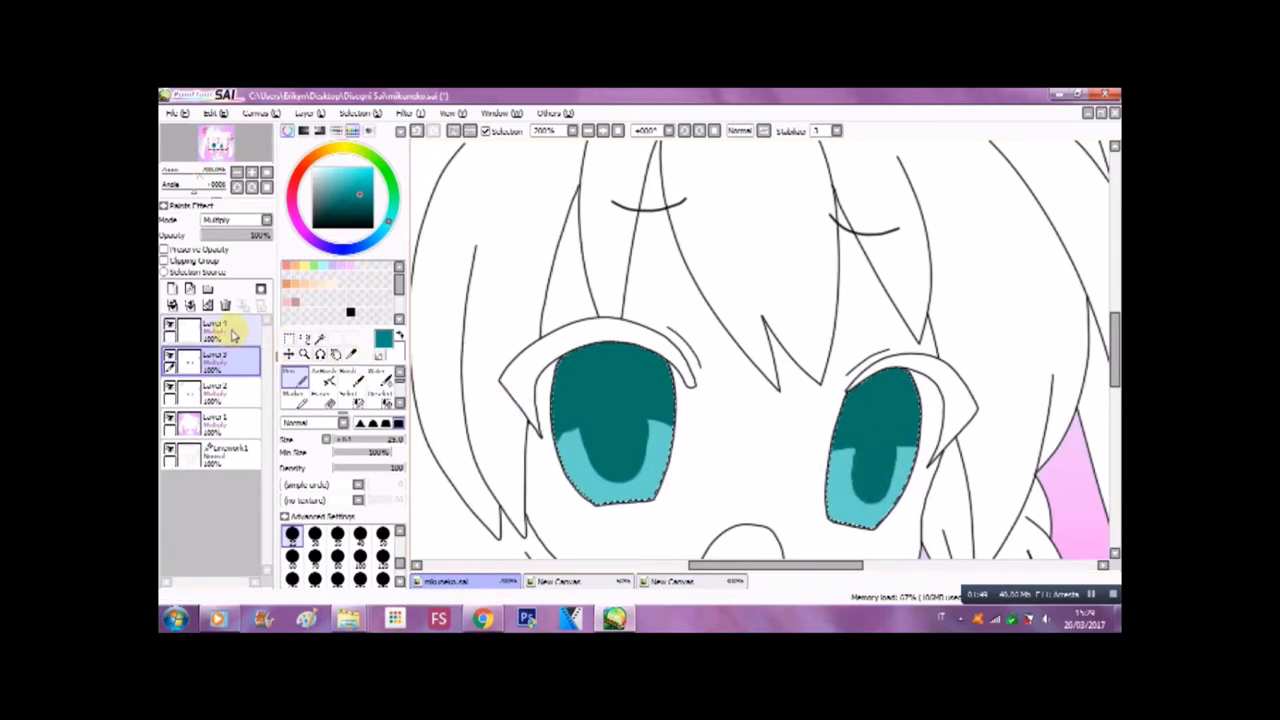
pyautogui.click(215, 330)
pyautogui.click(352, 206)
pyautogui.moveTo(345, 205)
pyautogui.mouseDown()
pyautogui.moveTo(324, 209)
pyautogui.moveTo(327, 197)
pyautogui.mouseUp()
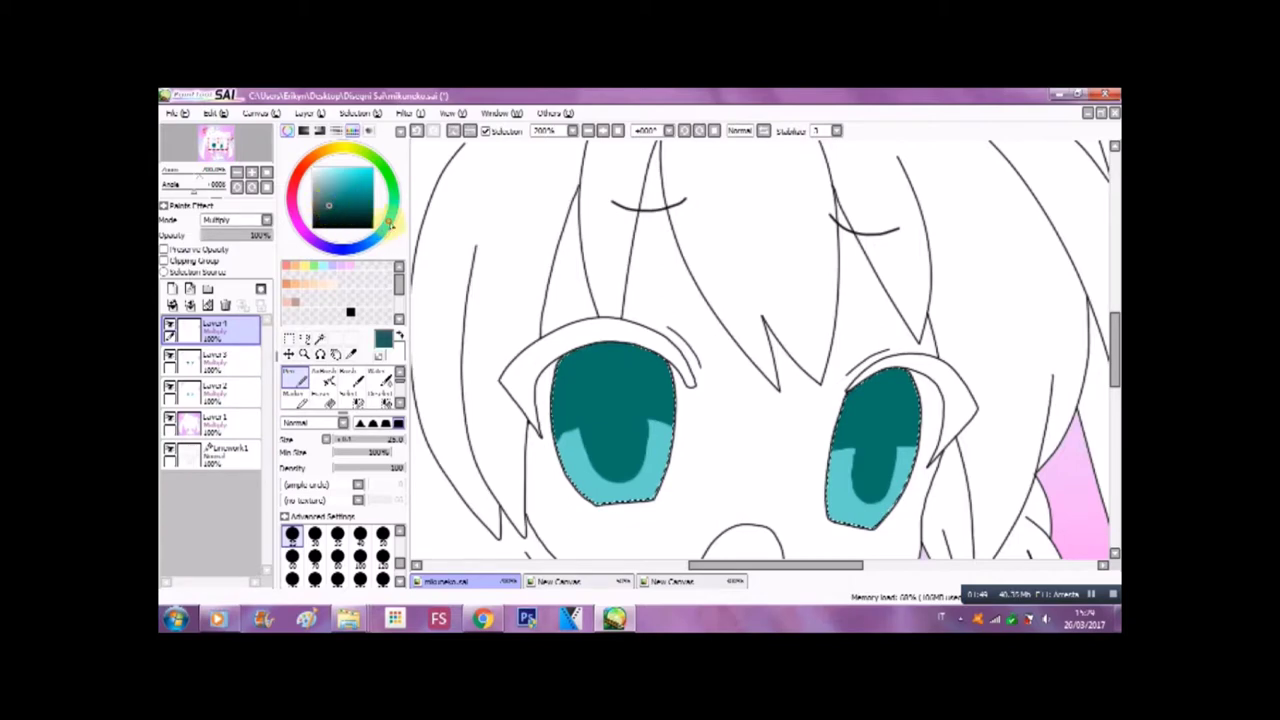
pyautogui.moveTo(380, 232); pyautogui.dragTo(374, 242)
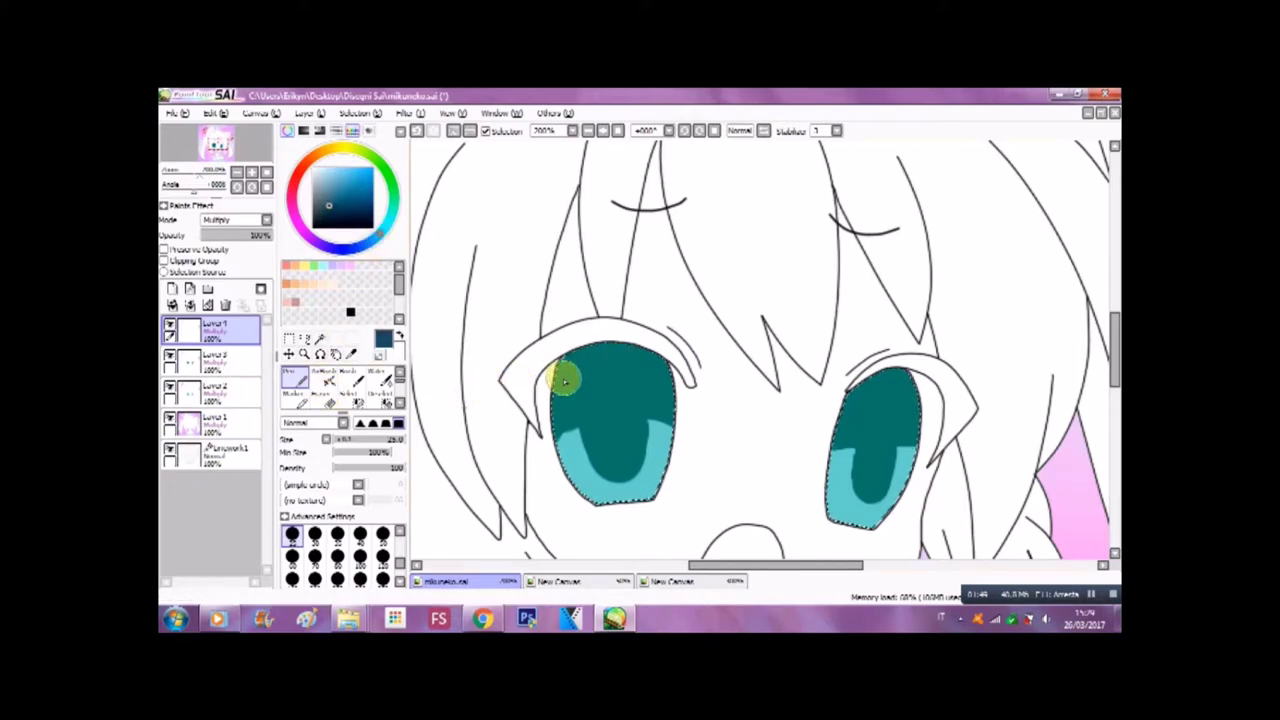
pyautogui.moveTo(565, 373)
pyautogui.mouseDown()
pyautogui.moveTo(583, 357)
pyautogui.moveTo(686, 380)
pyautogui.moveTo(717, 410)
pyautogui.mouseUp()
pyautogui.moveTo(620, 392); pyautogui.dragTo(612, 445)
pyautogui.moveTo(855, 400)
pyautogui.mouseDown()
pyautogui.moveTo(937, 397)
pyautogui.moveTo(880, 401)
pyautogui.moveTo(871, 434)
pyautogui.mouseUp()
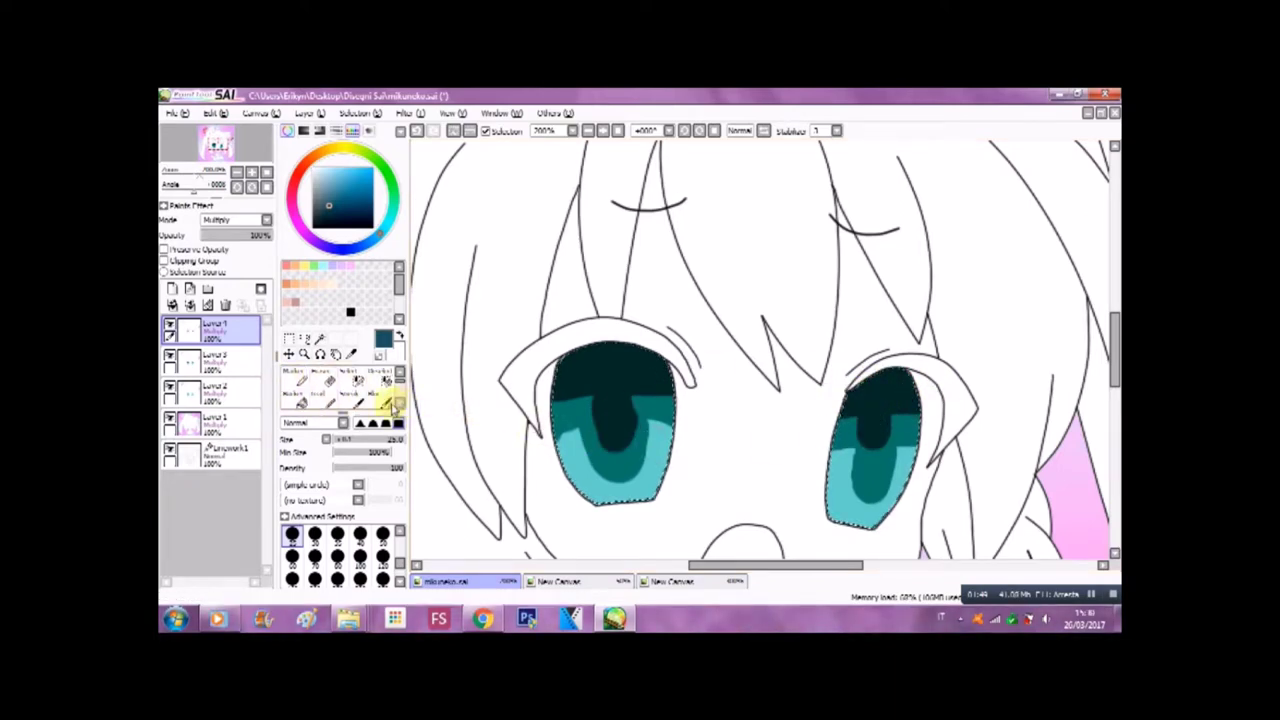
# Soften the shading edges in both irises on Layer4 and Layer3 with the Blur tool at size 10
pyautogui.click(378, 395)
pyautogui.moveTo(591, 394)
pyautogui.mouseDown()
pyautogui.moveTo(596, 440)
pyautogui.moveTo(596, 414)
pyautogui.moveTo(612, 441)
pyautogui.moveTo(625, 407)
pyautogui.moveTo(595, 422)
pyautogui.moveTo(585, 381)
pyautogui.moveTo(564, 398)
pyautogui.moveTo(562, 418)
pyautogui.moveTo(675, 395)
pyautogui.moveTo(650, 395)
pyautogui.moveTo(673, 397)
pyautogui.moveTo(617, 449)
pyautogui.moveTo(601, 405)
pyautogui.moveTo(590, 440)
pyautogui.mouseUp()
pyautogui.moveTo(846, 422)
pyautogui.mouseDown()
pyautogui.moveTo(886, 431)
pyautogui.moveTo(887, 459)
pyautogui.moveTo(890, 408)
pyautogui.moveTo(872, 458)
pyautogui.moveTo(917, 417)
pyautogui.moveTo(850, 425)
pyautogui.mouseUp()
pyautogui.click(228, 366)
pyautogui.moveTo(555, 425)
pyautogui.mouseDown()
pyautogui.moveTo(587, 427)
pyautogui.moveTo(557, 447)
pyautogui.moveTo(582, 437)
pyautogui.moveTo(600, 479)
pyautogui.moveTo(639, 475)
pyautogui.moveTo(646, 447)
pyautogui.moveTo(592, 469)
pyautogui.moveTo(618, 488)
pyautogui.moveTo(642, 415)
pyautogui.moveTo(684, 439)
pyautogui.moveTo(601, 487)
pyautogui.moveTo(608, 452)
pyautogui.moveTo(630, 464)
pyautogui.moveTo(642, 439)
pyautogui.moveTo(591, 472)
pyautogui.mouseUp()
pyautogui.moveTo(817, 437)
pyautogui.mouseDown()
pyautogui.moveTo(861, 449)
pyautogui.moveTo(848, 473)
pyautogui.moveTo(865, 508)
pyautogui.moveTo(898, 466)
pyautogui.moveTo(886, 501)
pyautogui.moveTo(896, 450)
pyautogui.moveTo(866, 505)
pyautogui.moveTo(851, 448)
pyautogui.moveTo(859, 507)
pyautogui.moveTo(841, 455)
pyautogui.moveTo(890, 493)
pyautogui.moveTo(922, 451)
pyautogui.moveTo(855, 498)
pyautogui.moveTo(868, 411)
pyautogui.moveTo(856, 405)
pyautogui.moveTo(842, 450)
pyautogui.moveTo(854, 497)
pyautogui.moveTo(894, 497)
pyautogui.moveTo(900, 397)
pyautogui.moveTo(908, 410)
pyautogui.moveTo(866, 412)
pyautogui.moveTo(871, 449)
pyautogui.mouseUp()
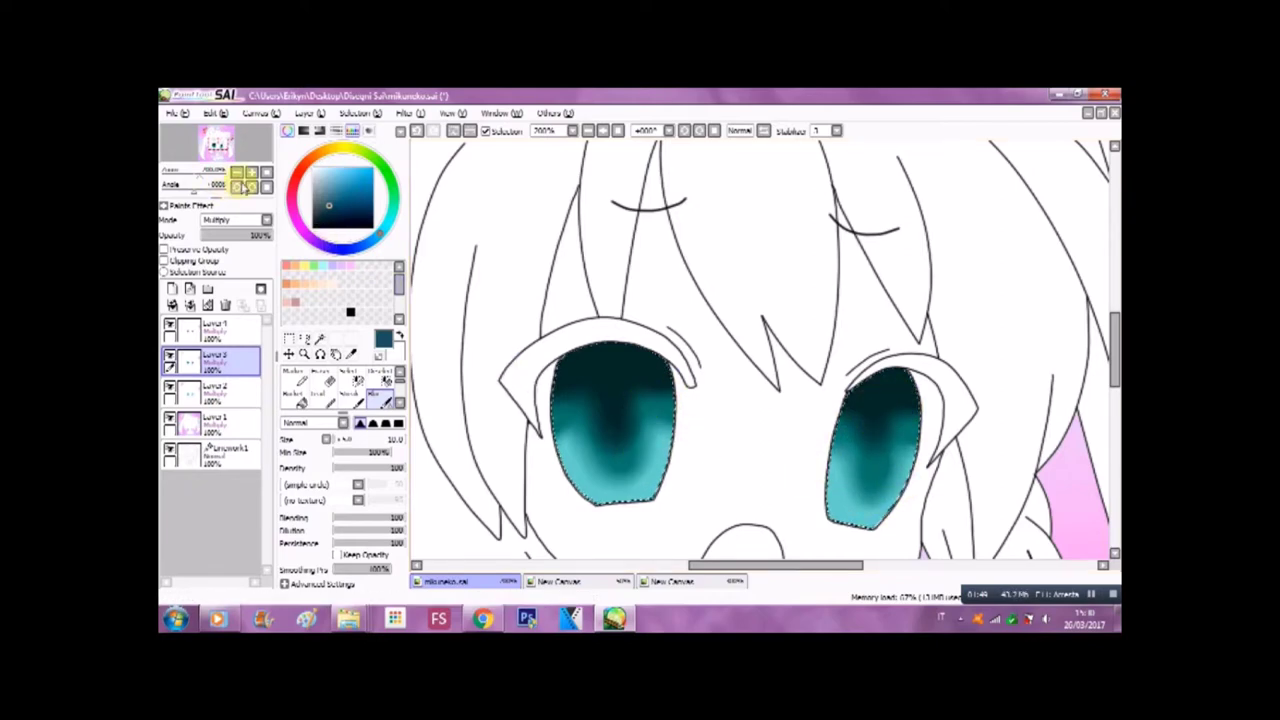
# Smooth the iris gradients further with the Blur tool, using size 25 on Layer4 and size 10 on Layer3
pyautogui.click(251, 186)
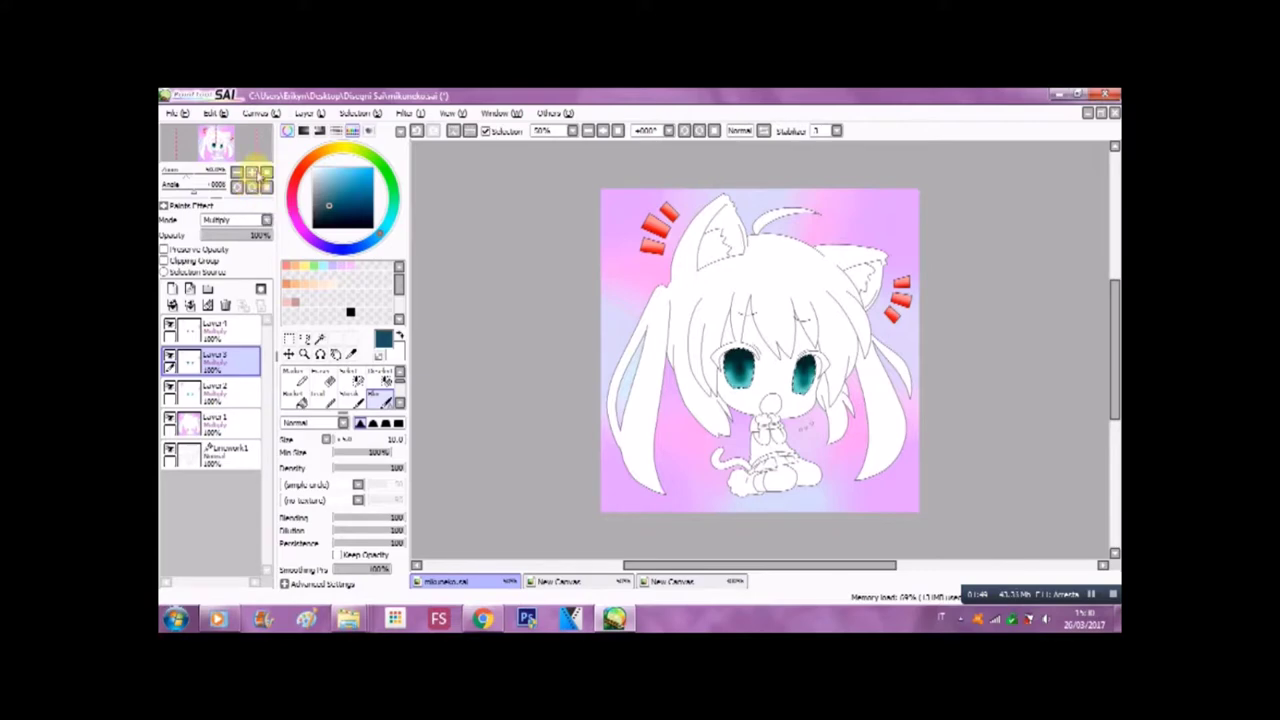
pyautogui.click(251, 171)
pyautogui.click(251, 171)
pyautogui.click(251, 171)
pyautogui.click(251, 171)
pyautogui.click(251, 172)
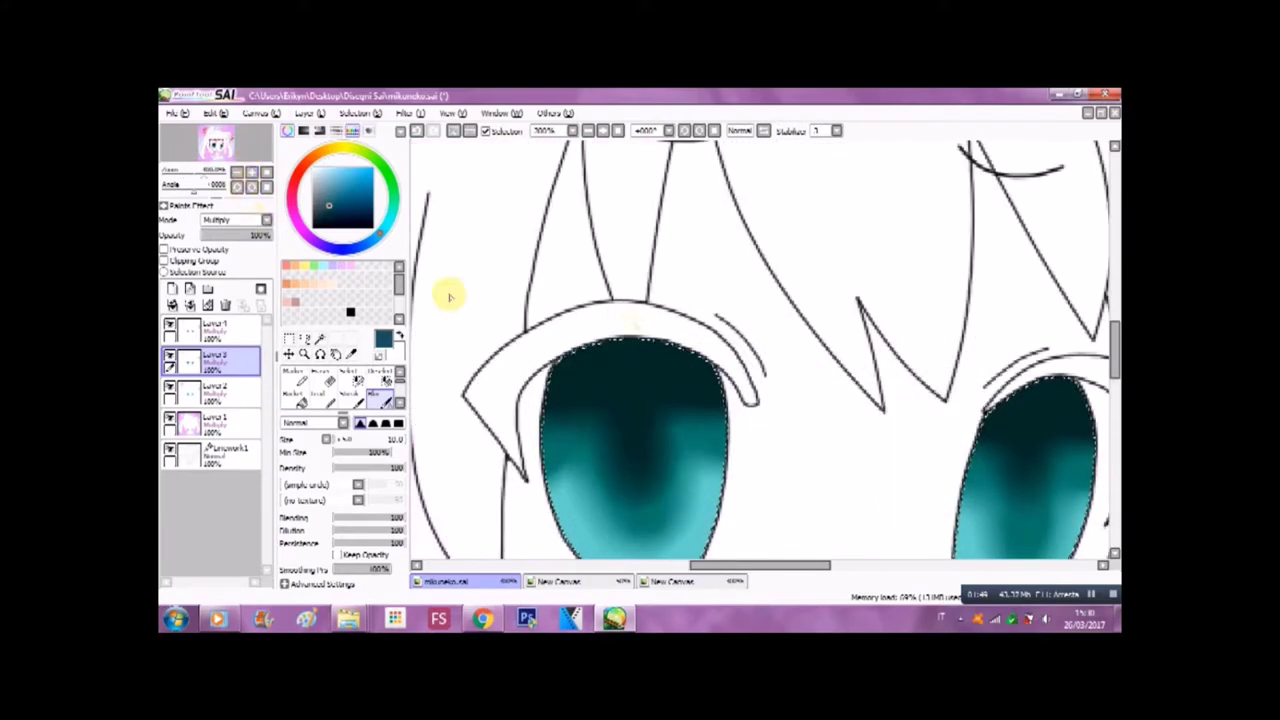
pyautogui.moveTo(1110, 342); pyautogui.dragTo(1112, 352)
pyautogui.click(215, 328)
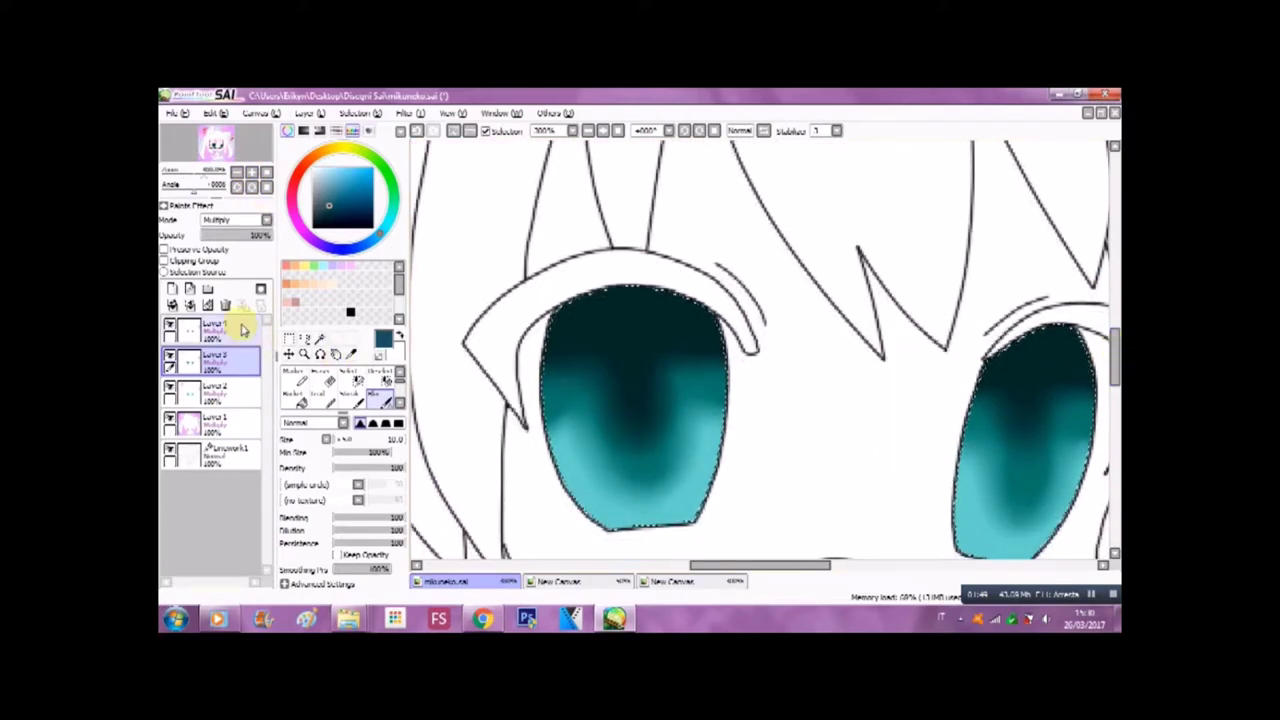
pyautogui.click(343, 440)
pyautogui.moveTo(343, 440); pyautogui.dragTo(338, 440)
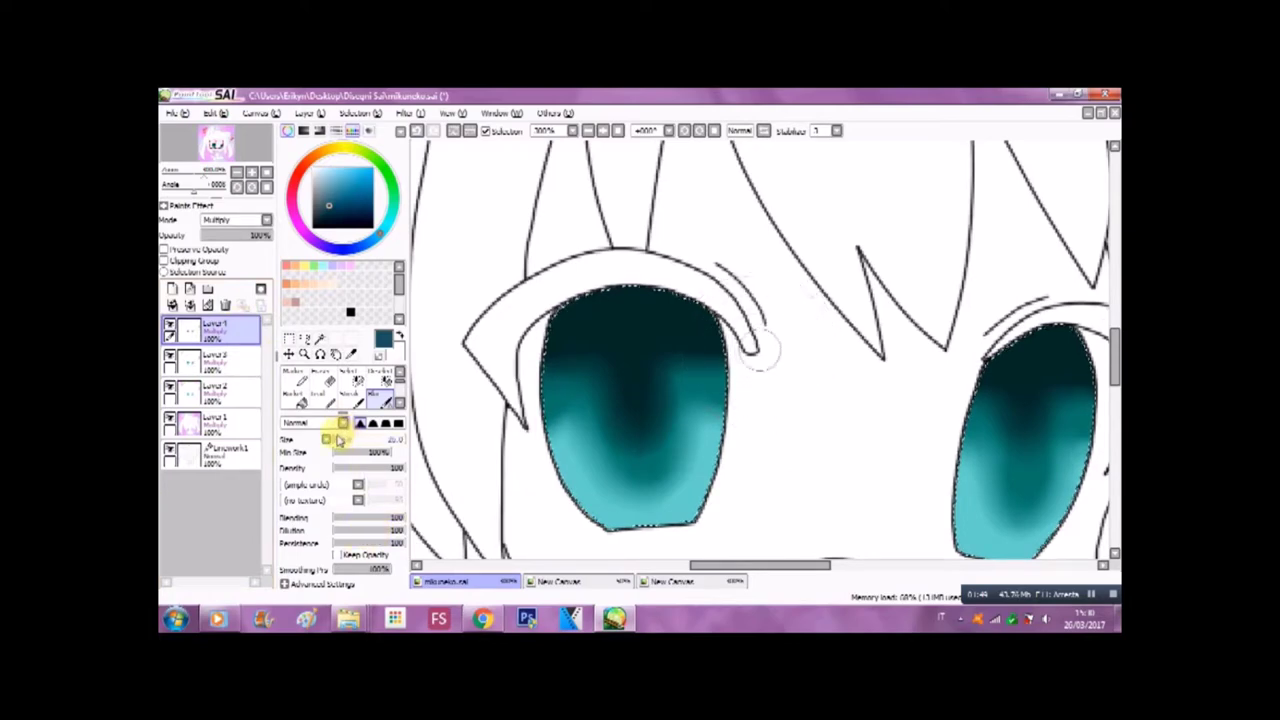
pyautogui.moveTo(598, 384)
pyautogui.mouseDown()
pyautogui.moveTo(611, 363)
pyautogui.moveTo(567, 366)
pyautogui.moveTo(622, 380)
pyautogui.moveTo(658, 436)
pyautogui.moveTo(694, 357)
pyautogui.moveTo(629, 354)
pyautogui.mouseUp()
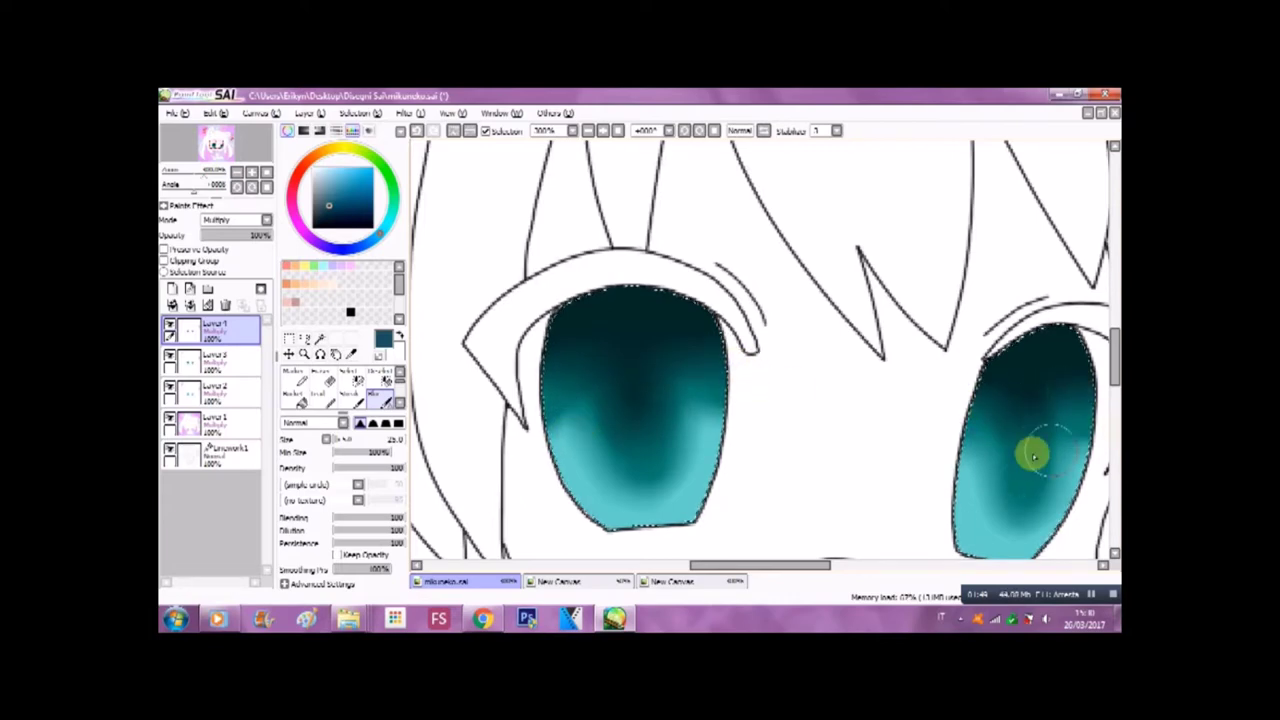
pyautogui.click(238, 360)
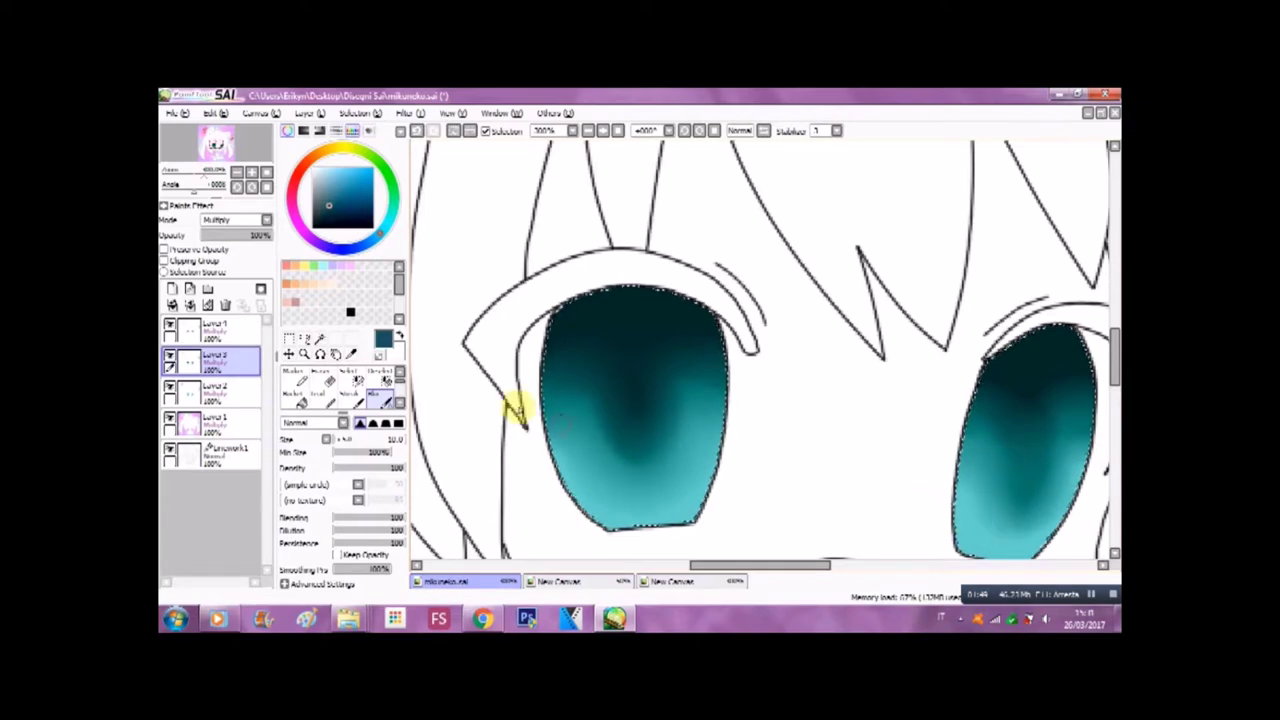
# Erase a round highlight in each iris through Layer4 and Layer3 with the Eraser at size 14
pyautogui.click(222, 340)
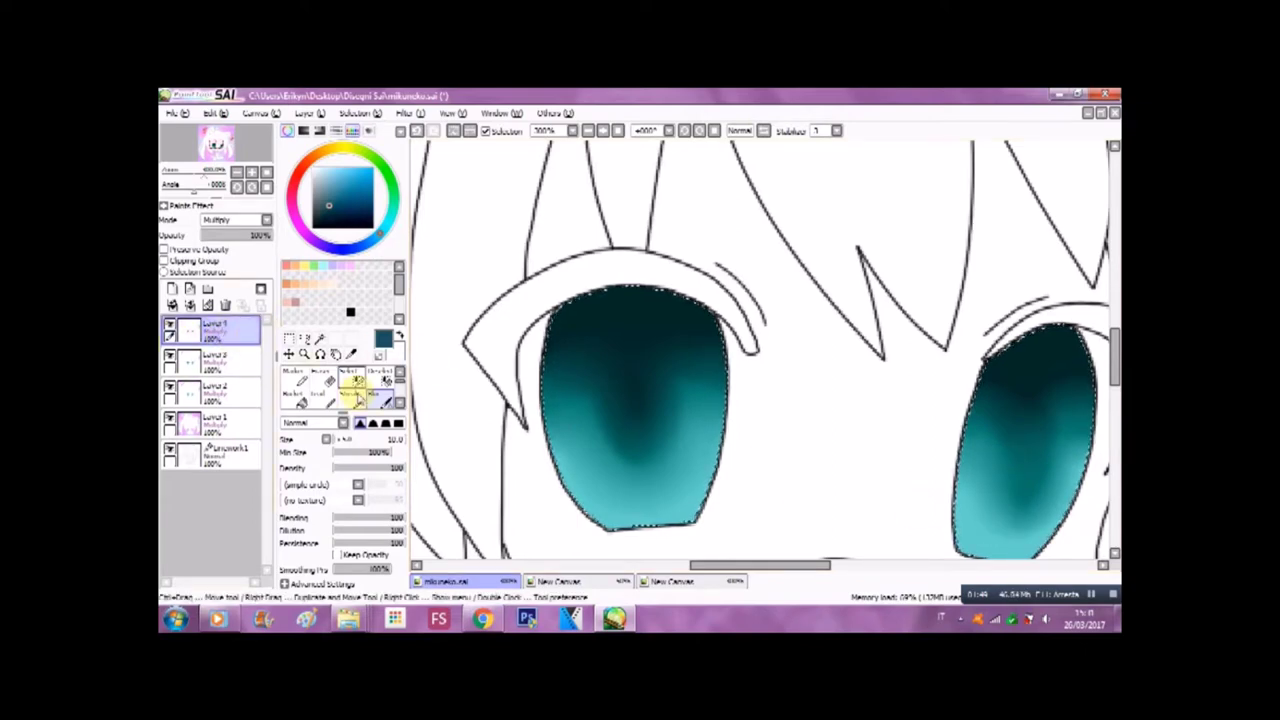
pyautogui.click(322, 378)
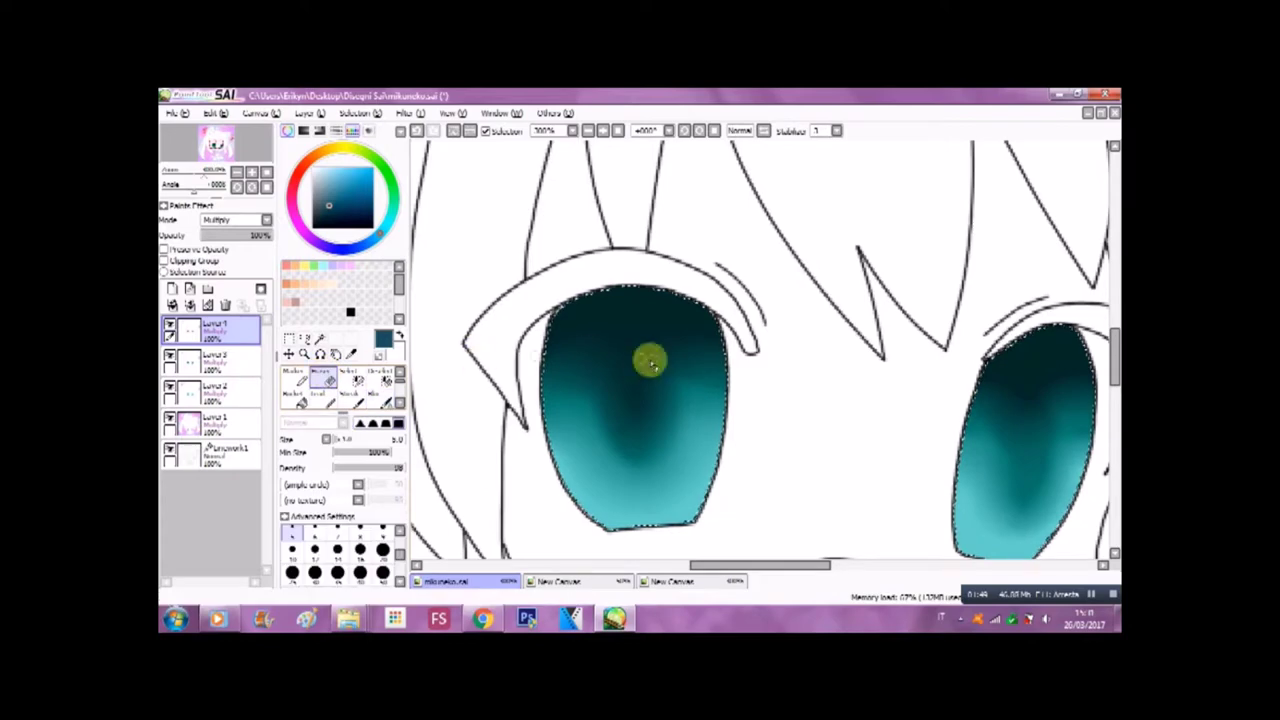
pyautogui.click(337, 550)
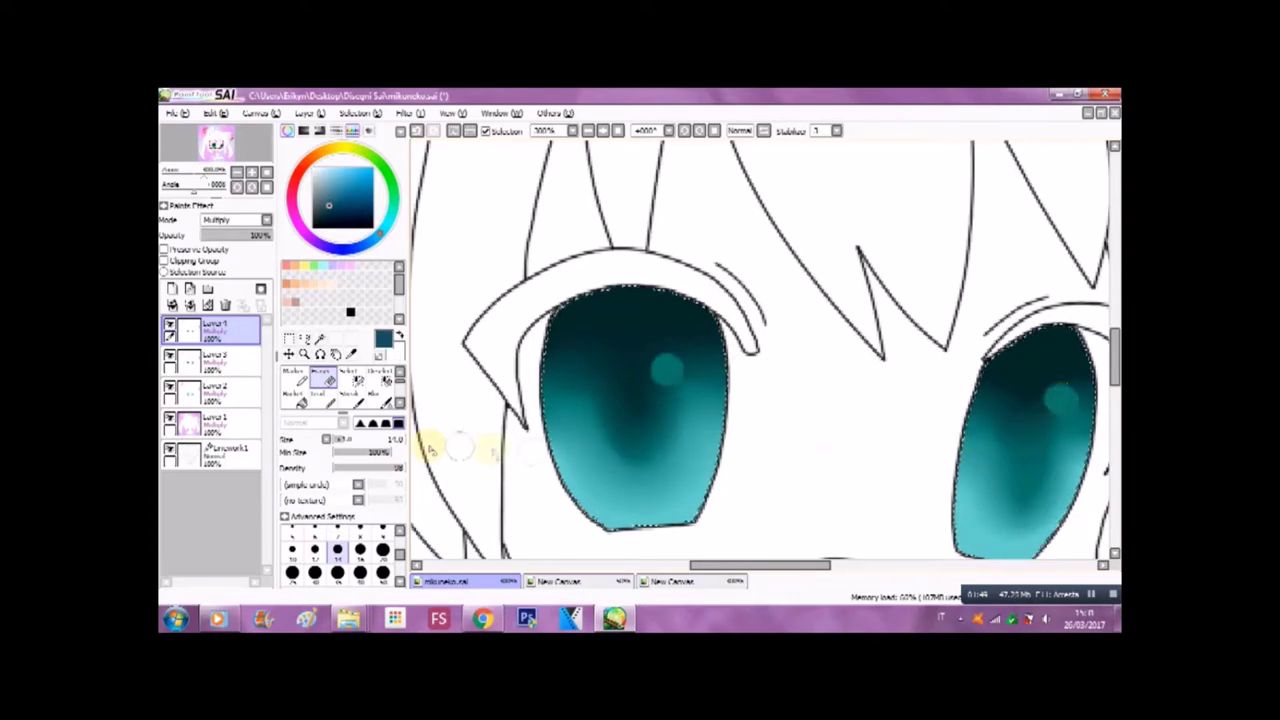
pyautogui.click(240, 360)
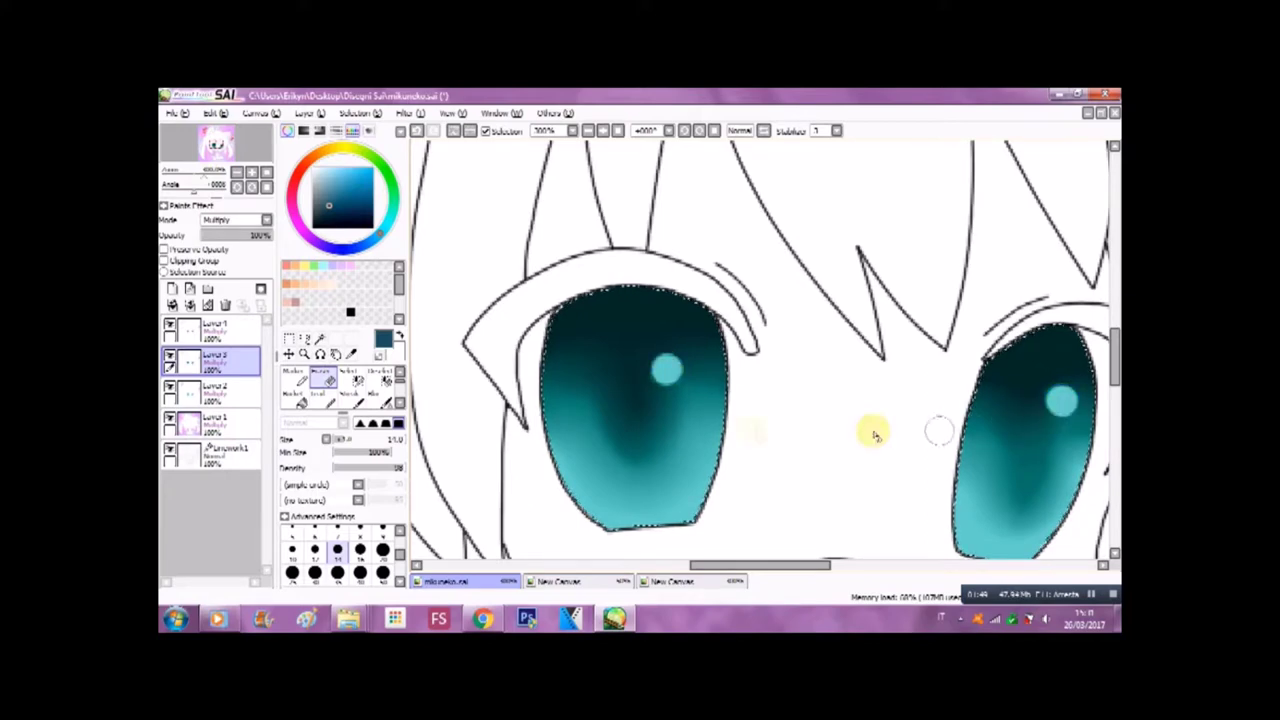
# Erase a smaller highlight dot above each round one on Layer3 and Layer4 with the Eraser at size 5
pyautogui.click(292, 531)
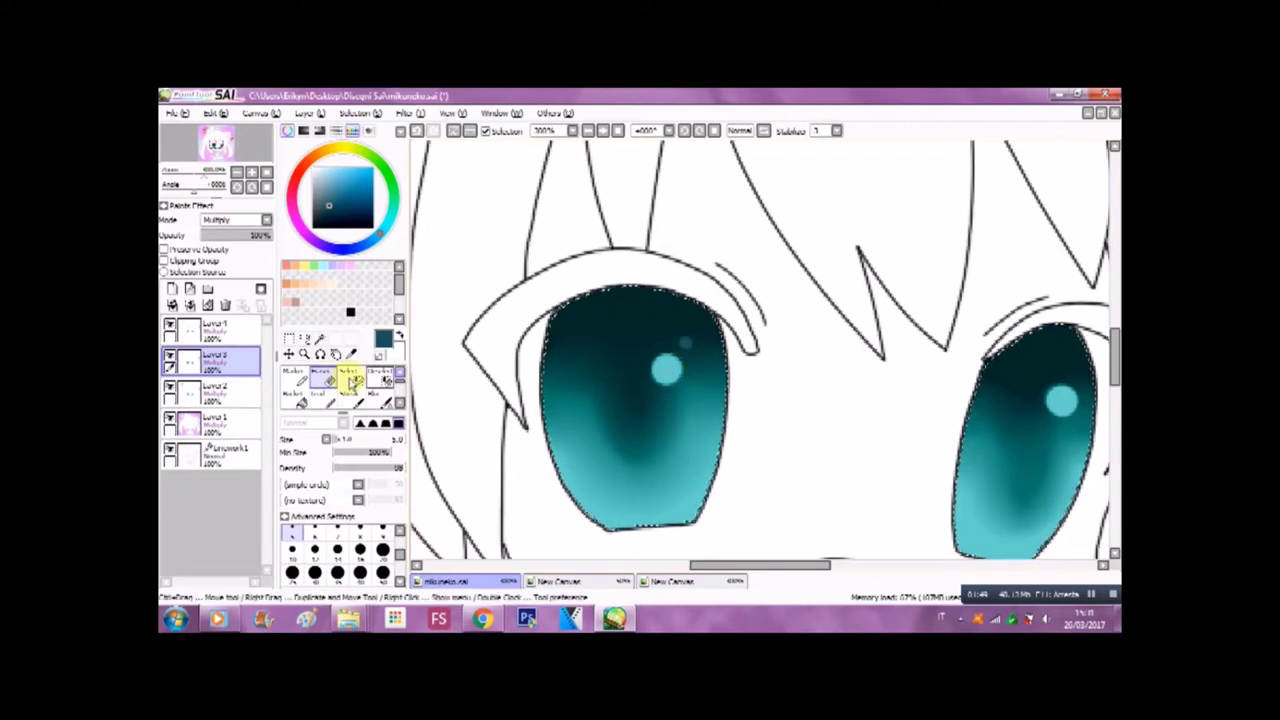
pyautogui.click(245, 332)
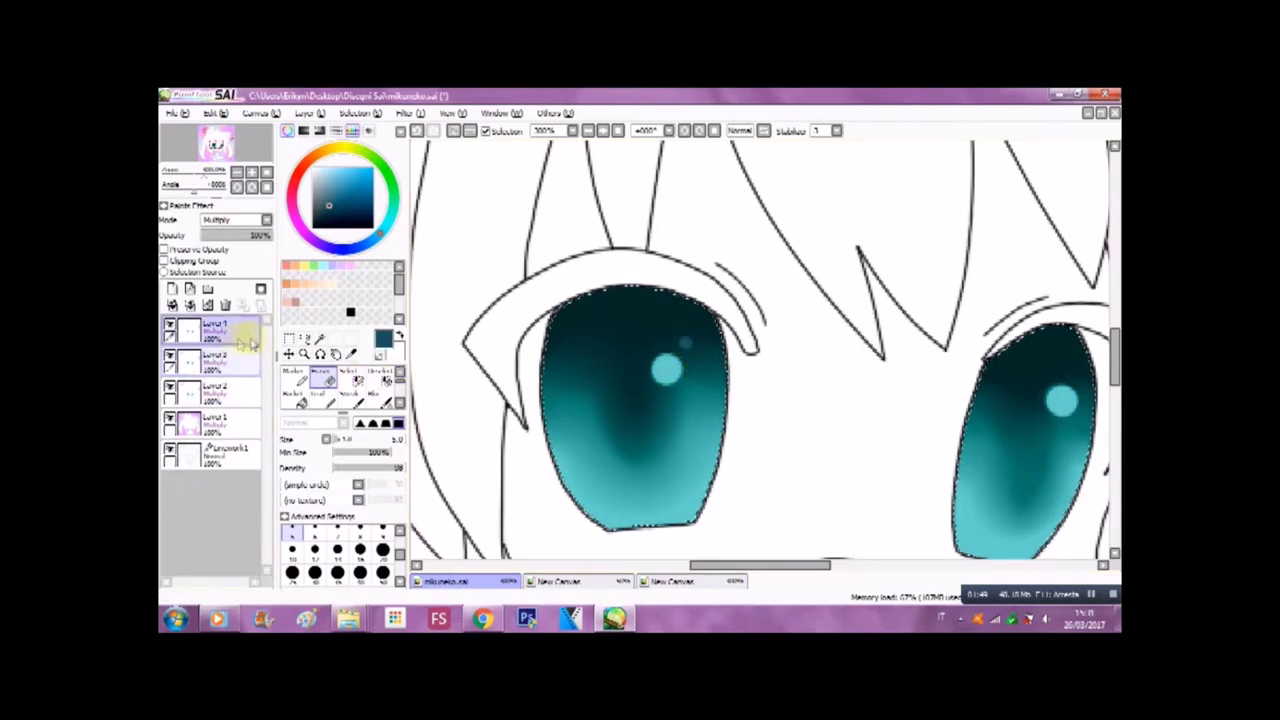
pyautogui.click(684, 344)
pyautogui.click(1030, 385)
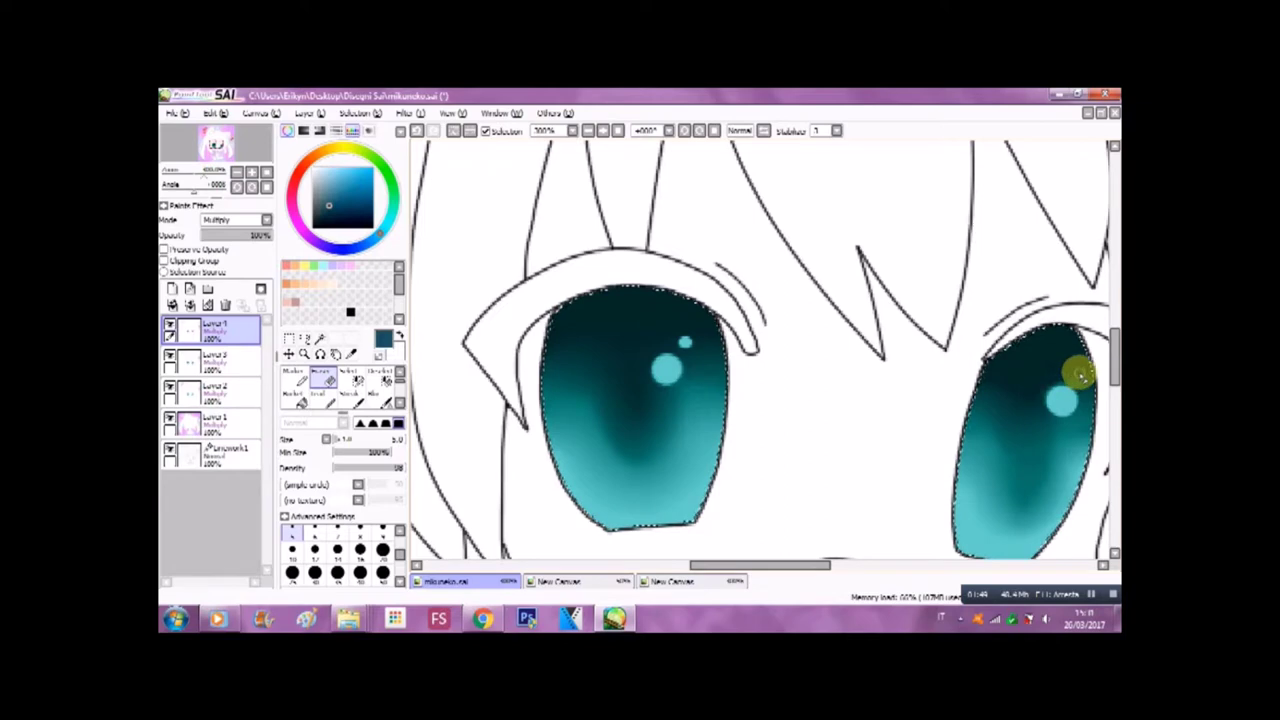
pyautogui.click(215, 358)
pyautogui.click(1057, 403)
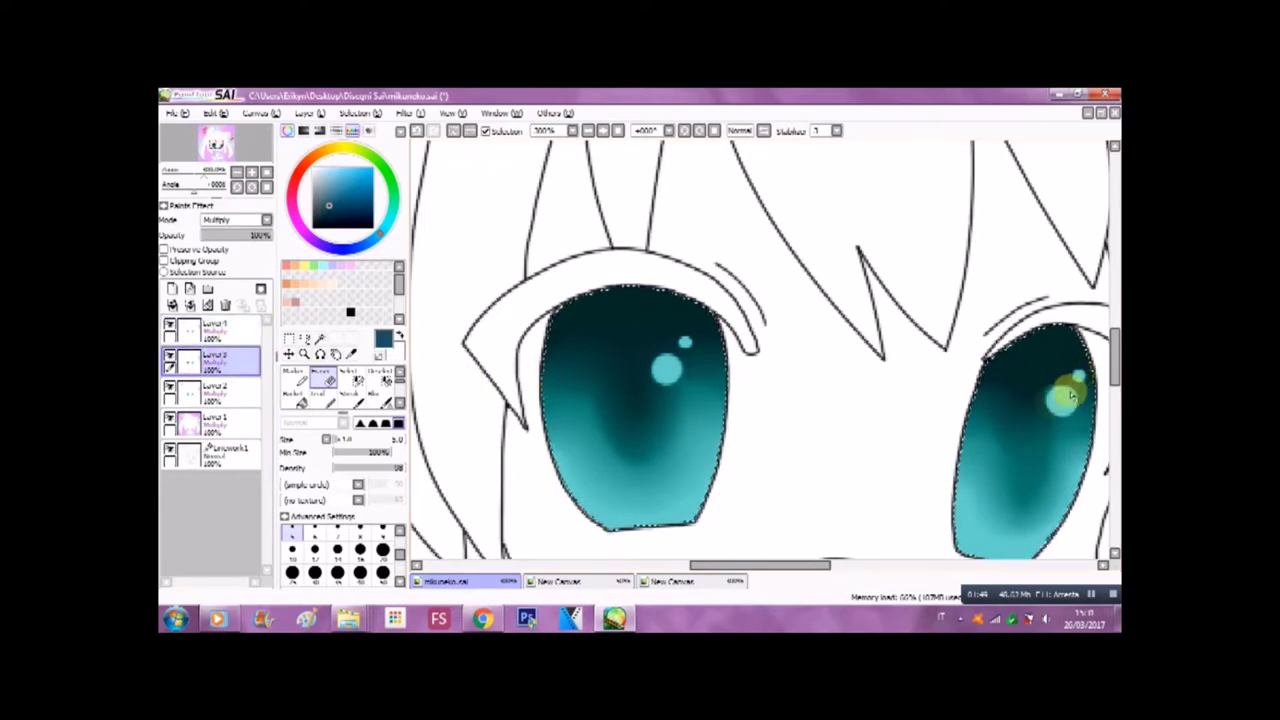
# Check the shaded eyes against the reference drawing and clear the selection around the irises with the Deselect brush
pyautogui.click(266, 178)
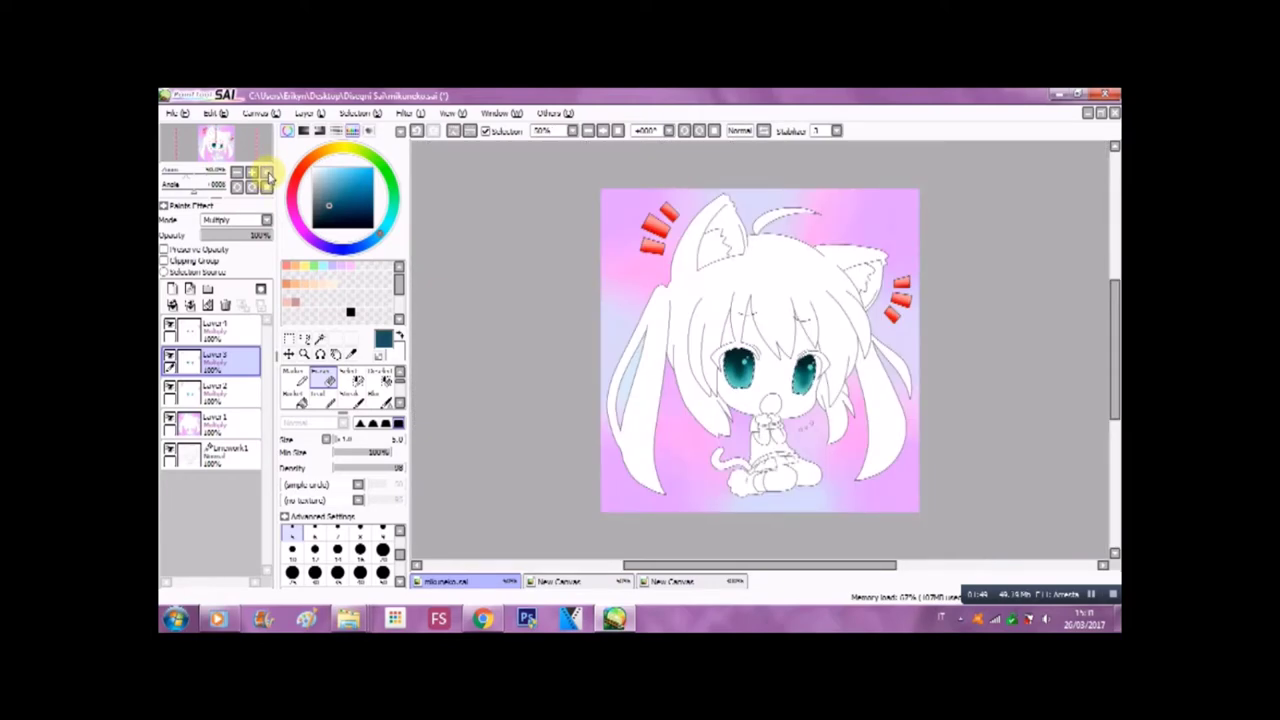
pyautogui.click(252, 174)
pyautogui.click(252, 174)
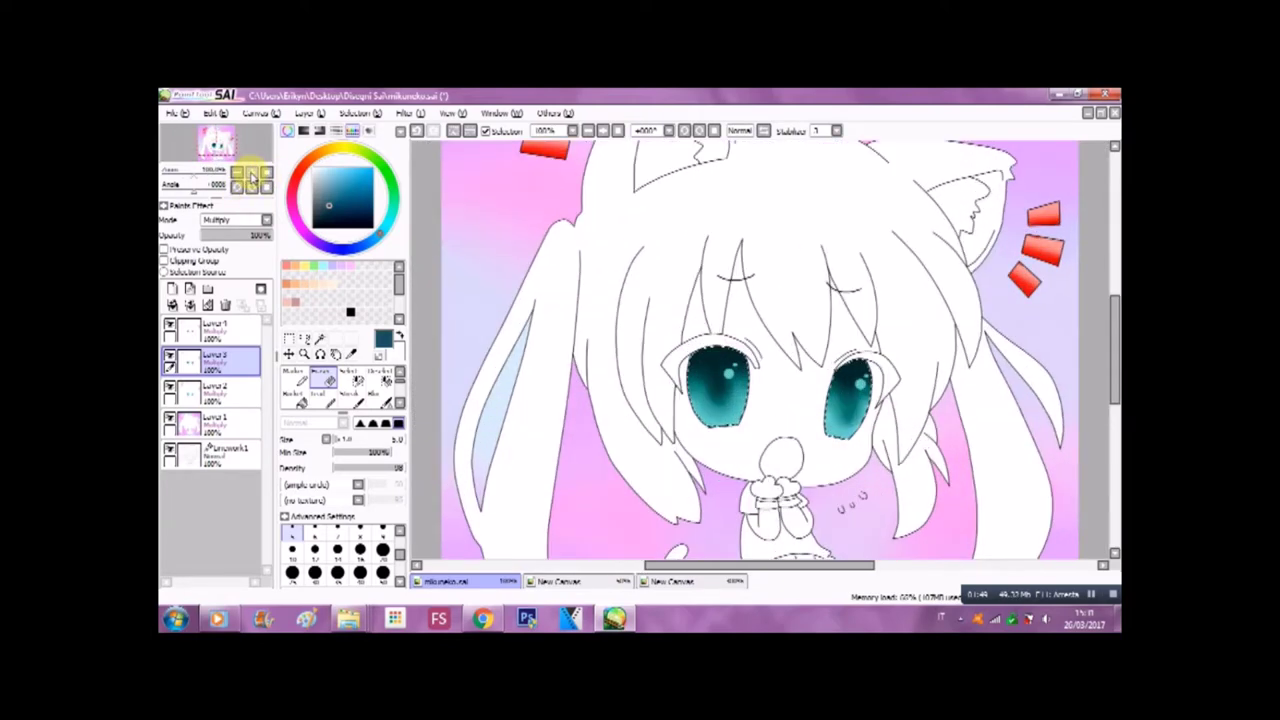
pyautogui.click(252, 174)
pyautogui.click(655, 582)
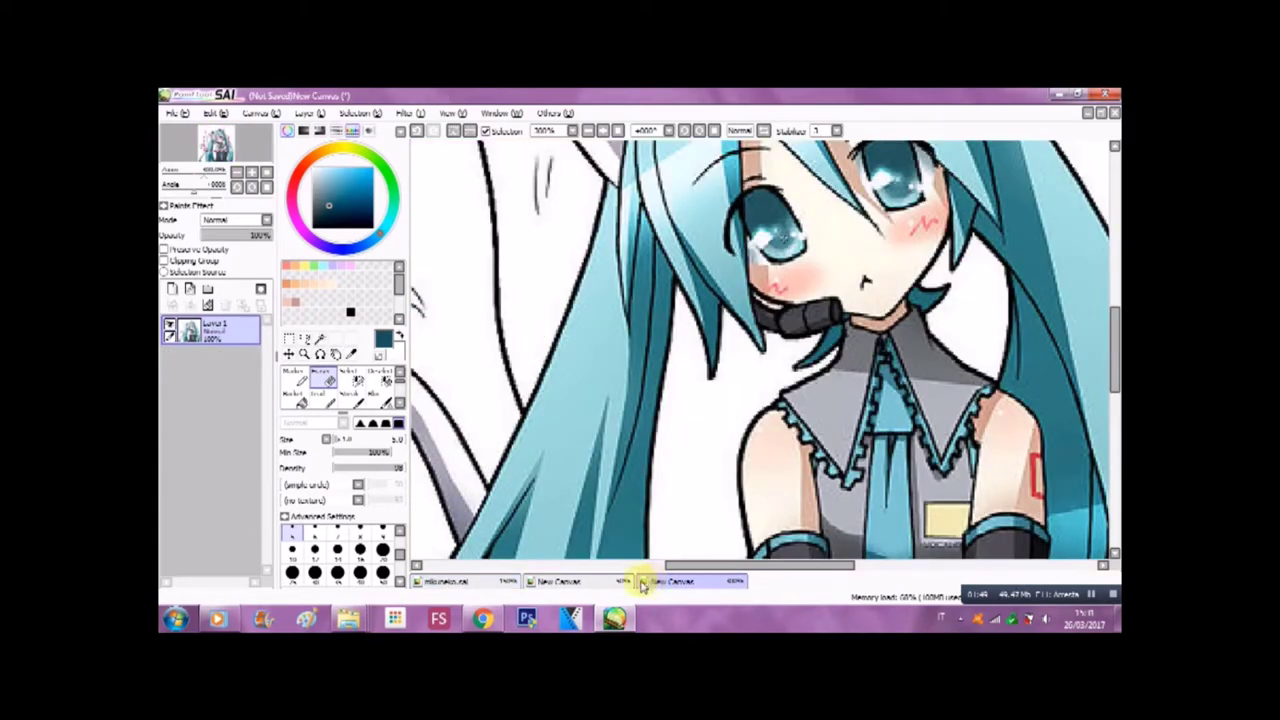
pyautogui.click(503, 582)
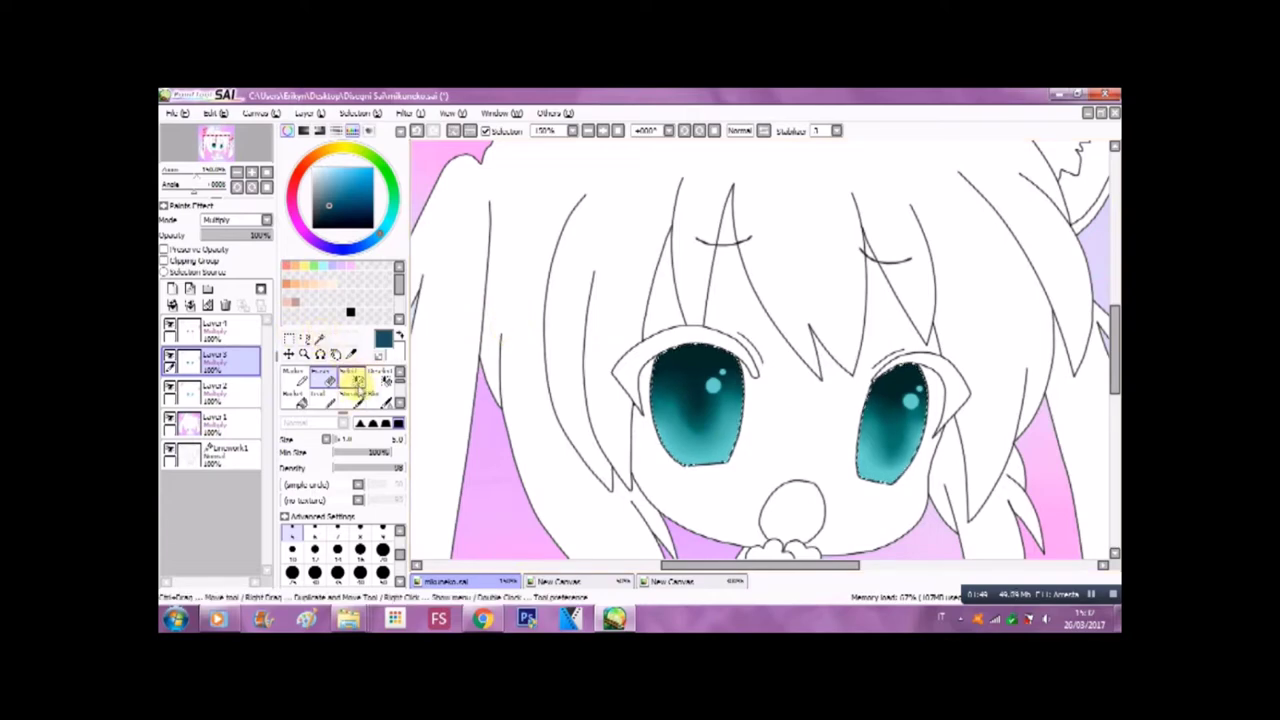
pyautogui.click(380, 378)
pyautogui.hotkey('ctrl', 'z')
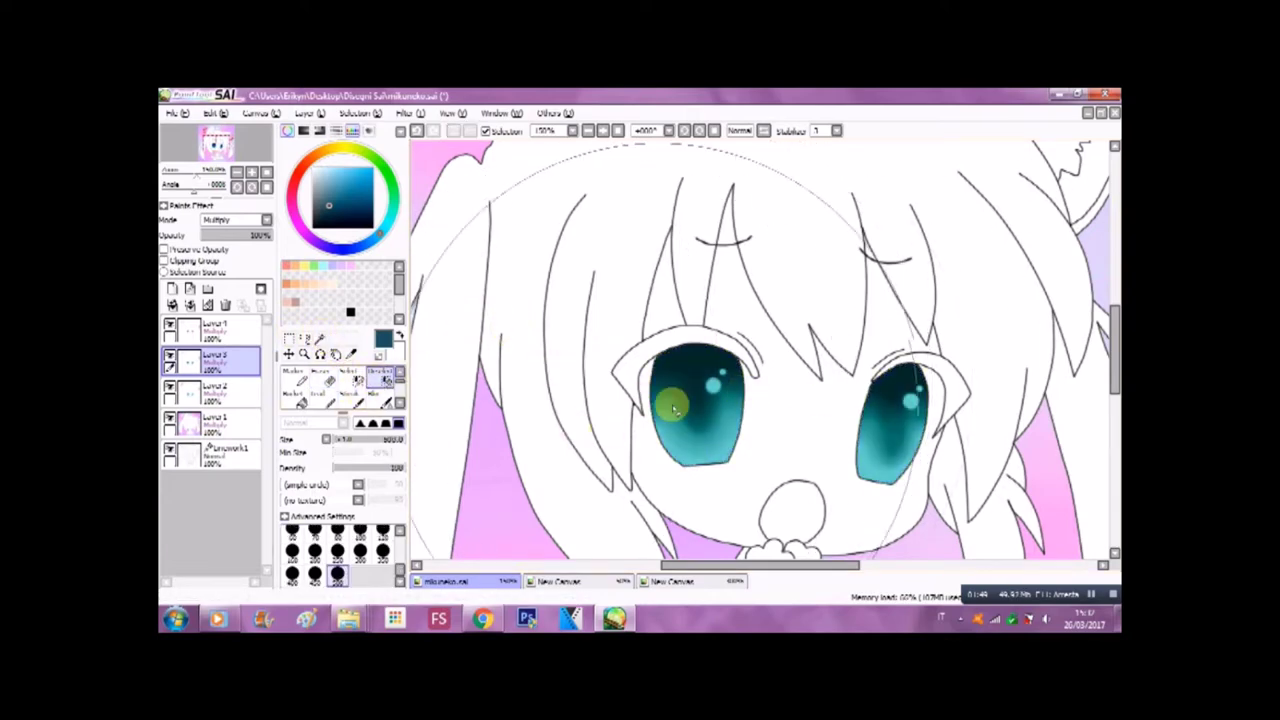
pyautogui.click(320, 339)
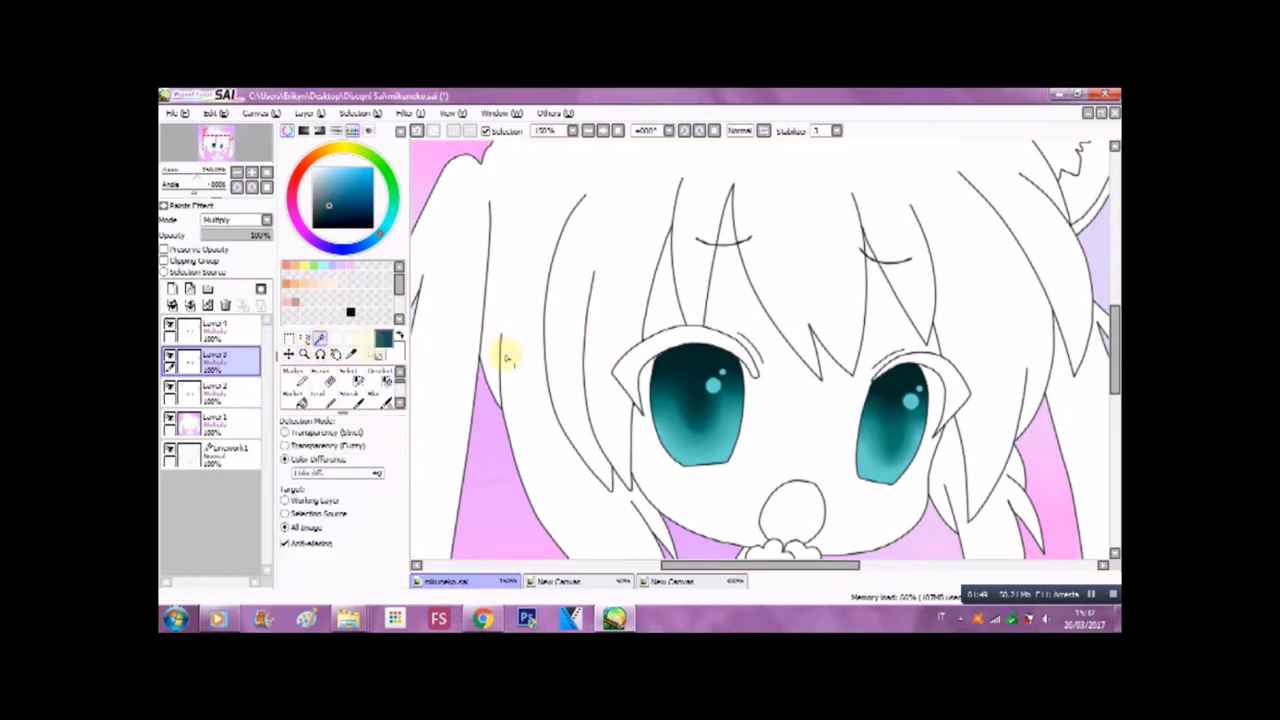
# Select the thick upper lash areas of both eyes with the magic wand and check the selection edges up close
pyautogui.click(705, 363)
pyautogui.click(915, 370)
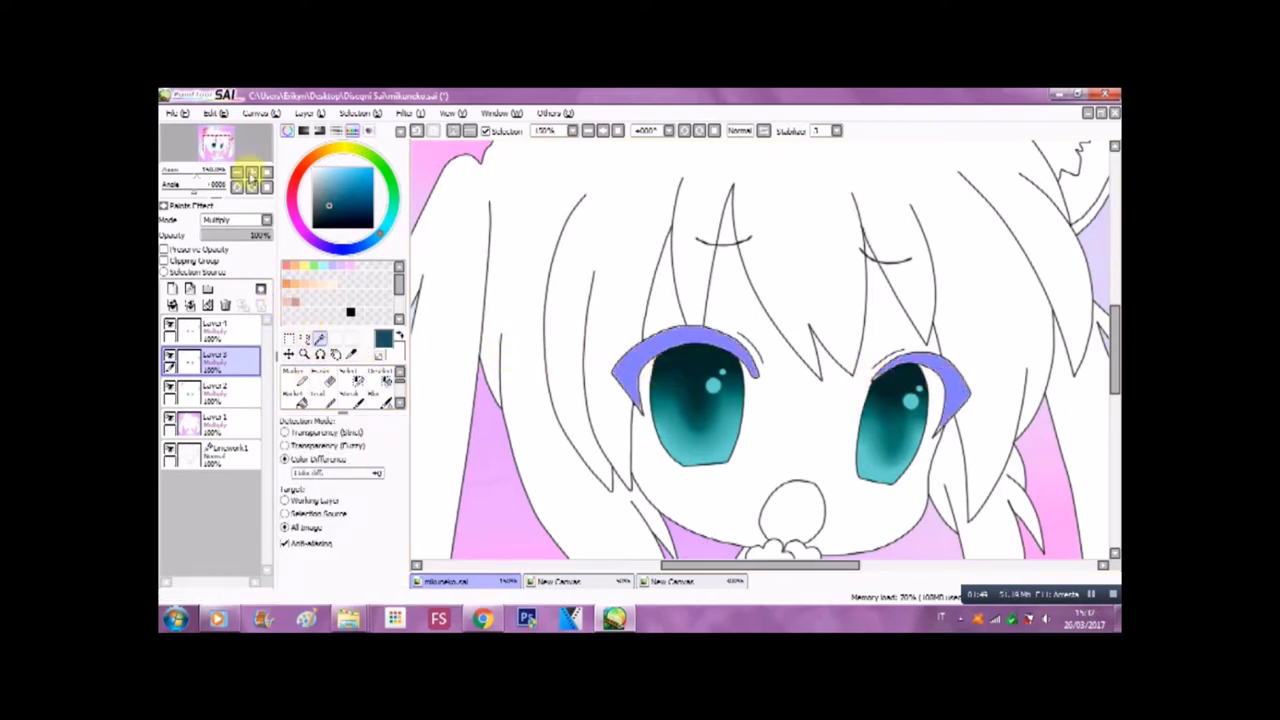
pyautogui.click(251, 172)
pyautogui.click(251, 172)
pyautogui.click(251, 172)
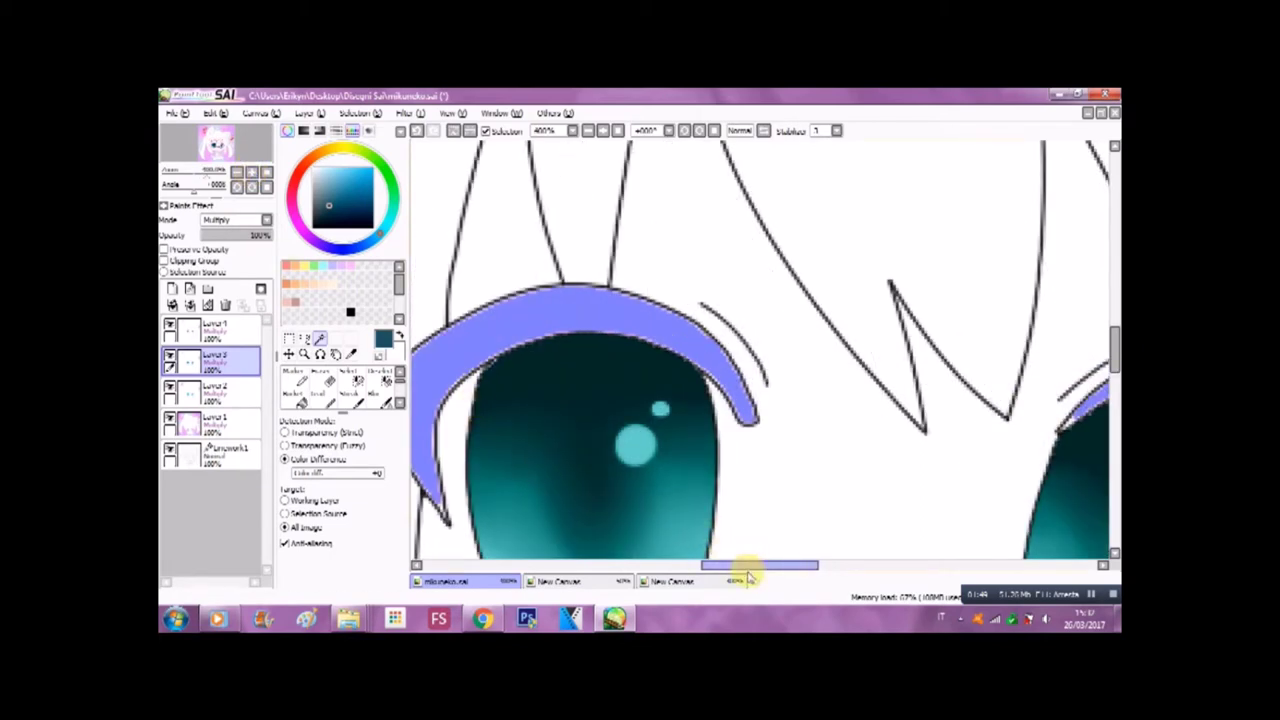
pyautogui.moveTo(762, 568); pyautogui.dragTo(787, 574)
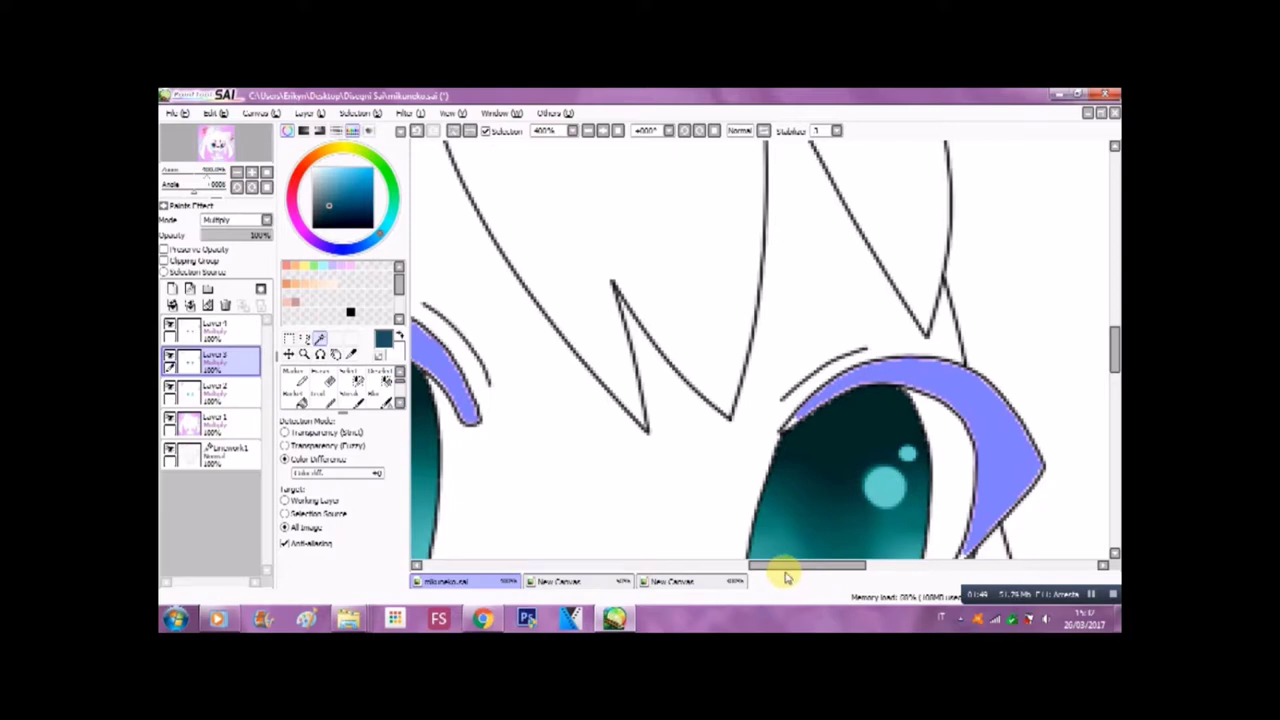
pyautogui.click(349, 376)
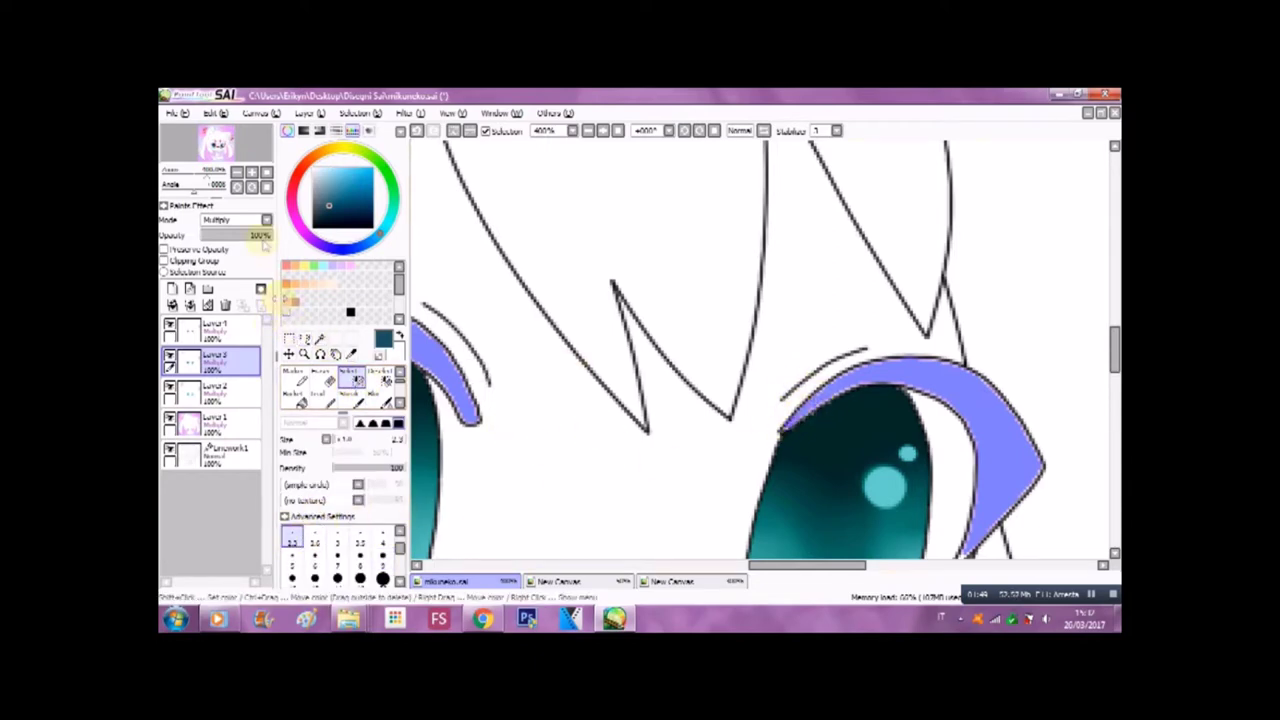
pyautogui.click(238, 173)
pyautogui.click(238, 173)
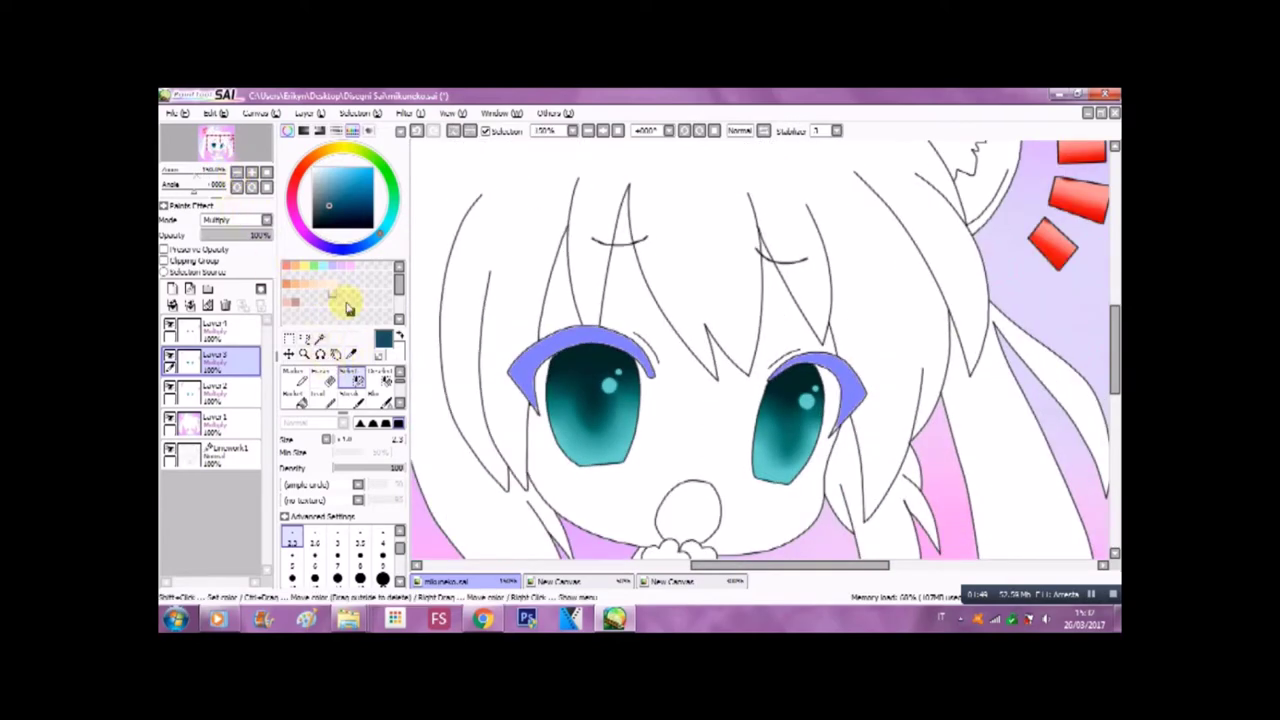
# Fill the selected lashes of both eyes with dark blue on Layer3 using the Pen at size 25
pyautogui.moveTo(328, 221)
pyautogui.mouseDown()
pyautogui.moveTo(322, 205)
pyautogui.moveTo(376, 193)
pyautogui.mouseUp()
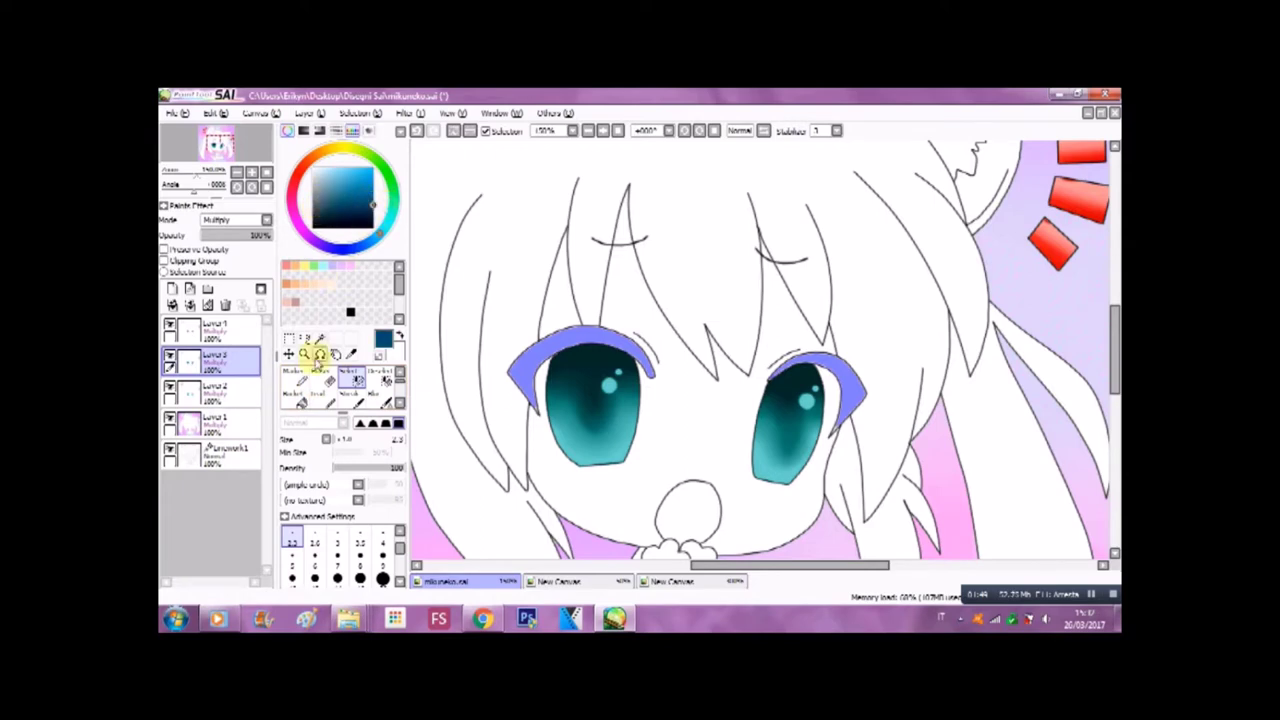
pyautogui.click(300, 378)
pyautogui.moveTo(515, 365)
pyautogui.mouseDown()
pyautogui.moveTo(530, 395)
pyautogui.moveTo(534, 360)
pyautogui.moveTo(569, 337)
pyautogui.moveTo(686, 366)
pyautogui.mouseUp()
pyautogui.moveTo(772, 362)
pyautogui.mouseDown()
pyautogui.moveTo(851, 357)
pyautogui.moveTo(830, 415)
pyautogui.mouseUp()
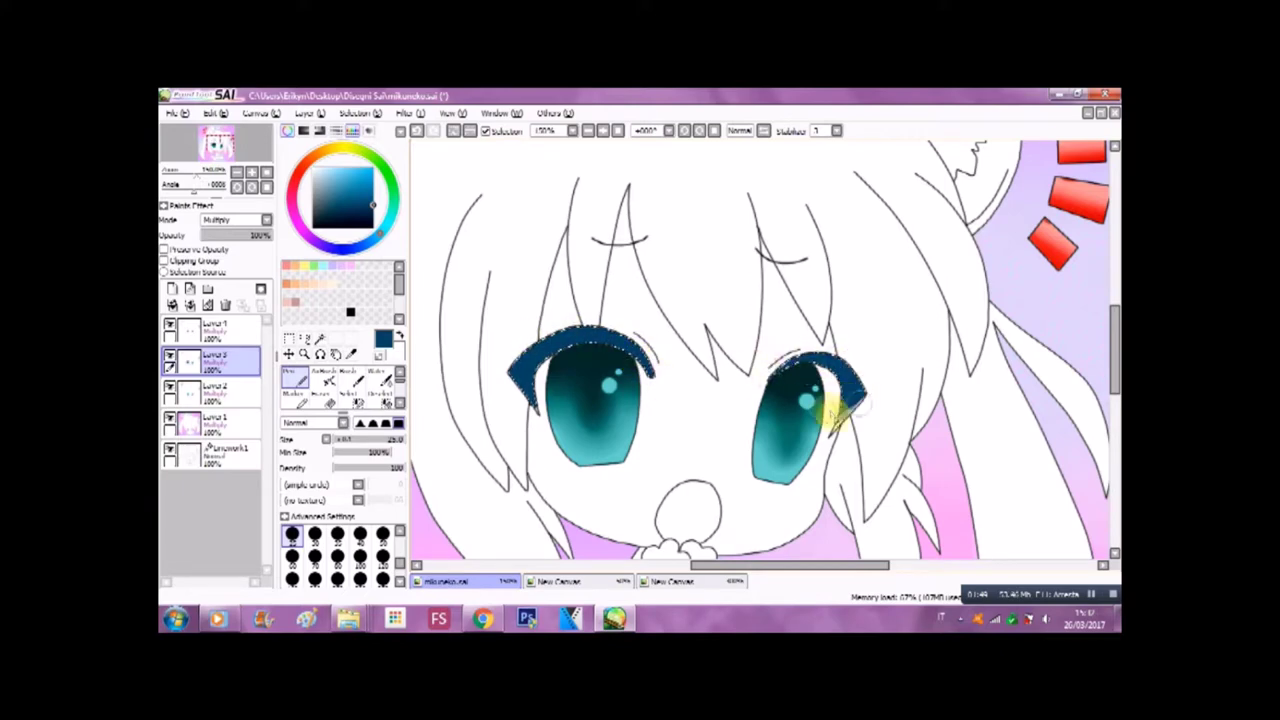
# Shade the outer lash corners black on Layer4, blend them into the blue with the Blur tool, and clear the lash selection
pyautogui.click(215, 330)
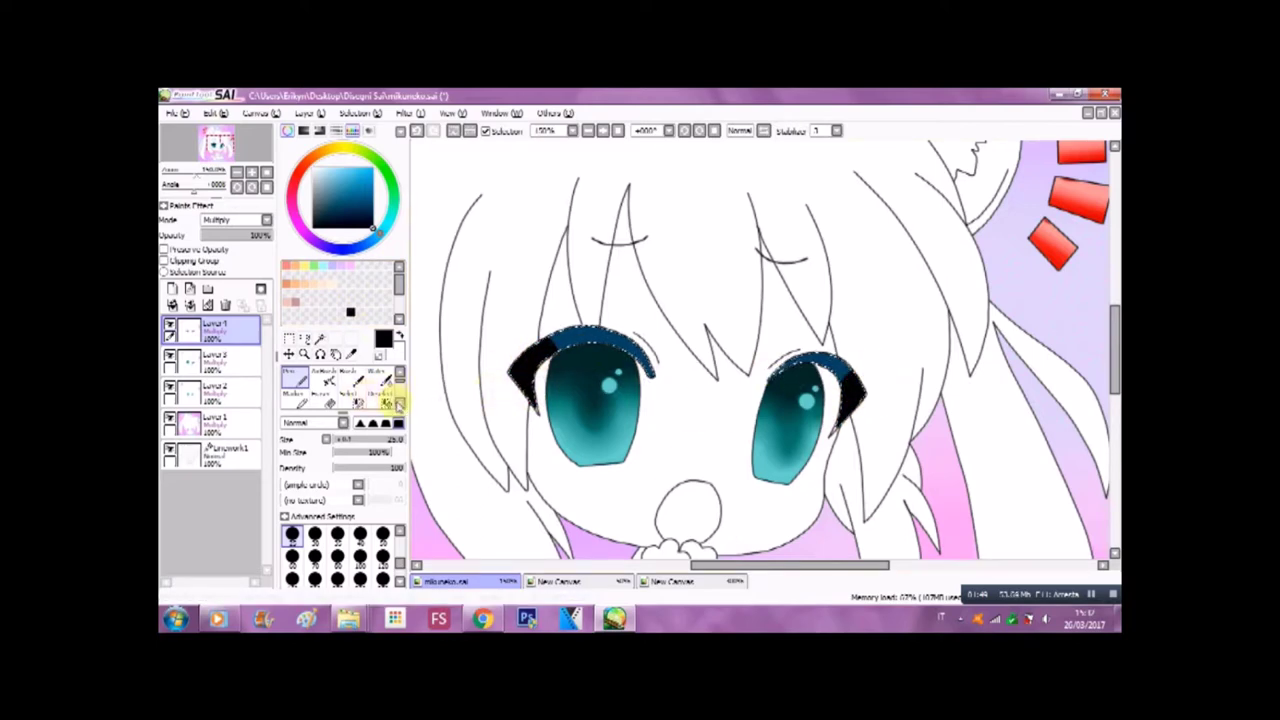
pyautogui.click(378, 397)
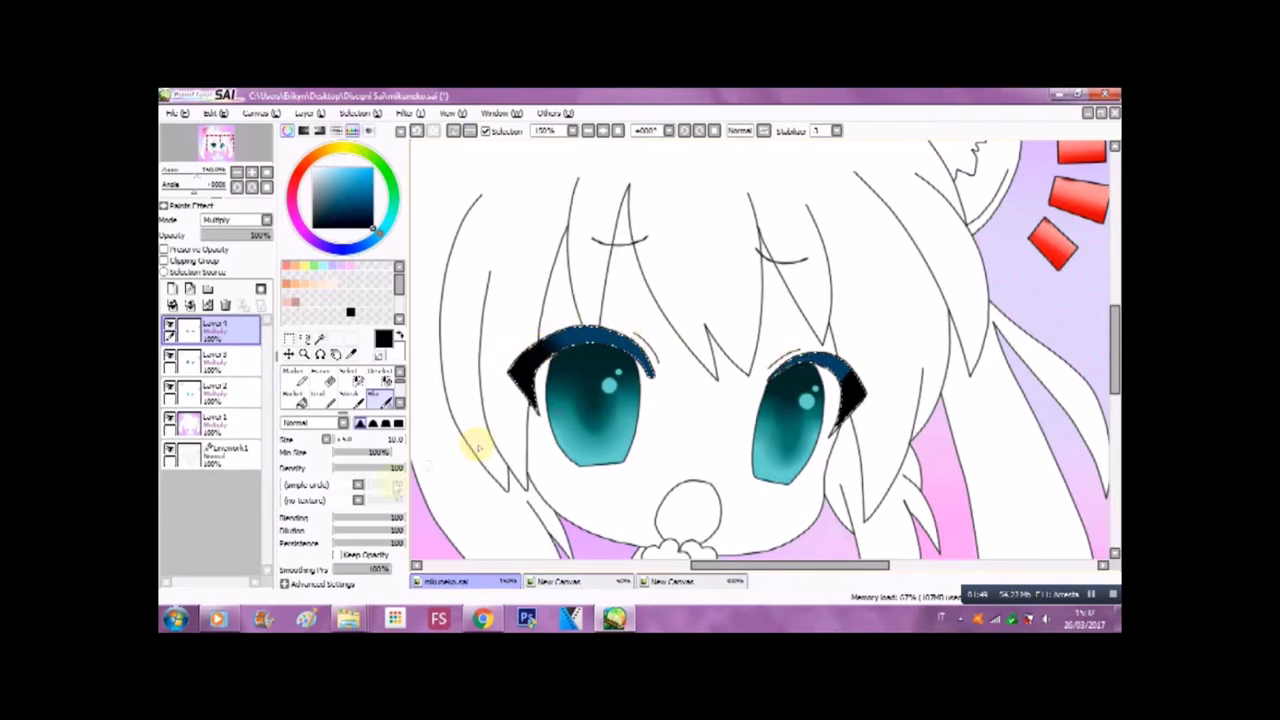
pyautogui.moveTo(348, 440); pyautogui.dragTo(345, 441)
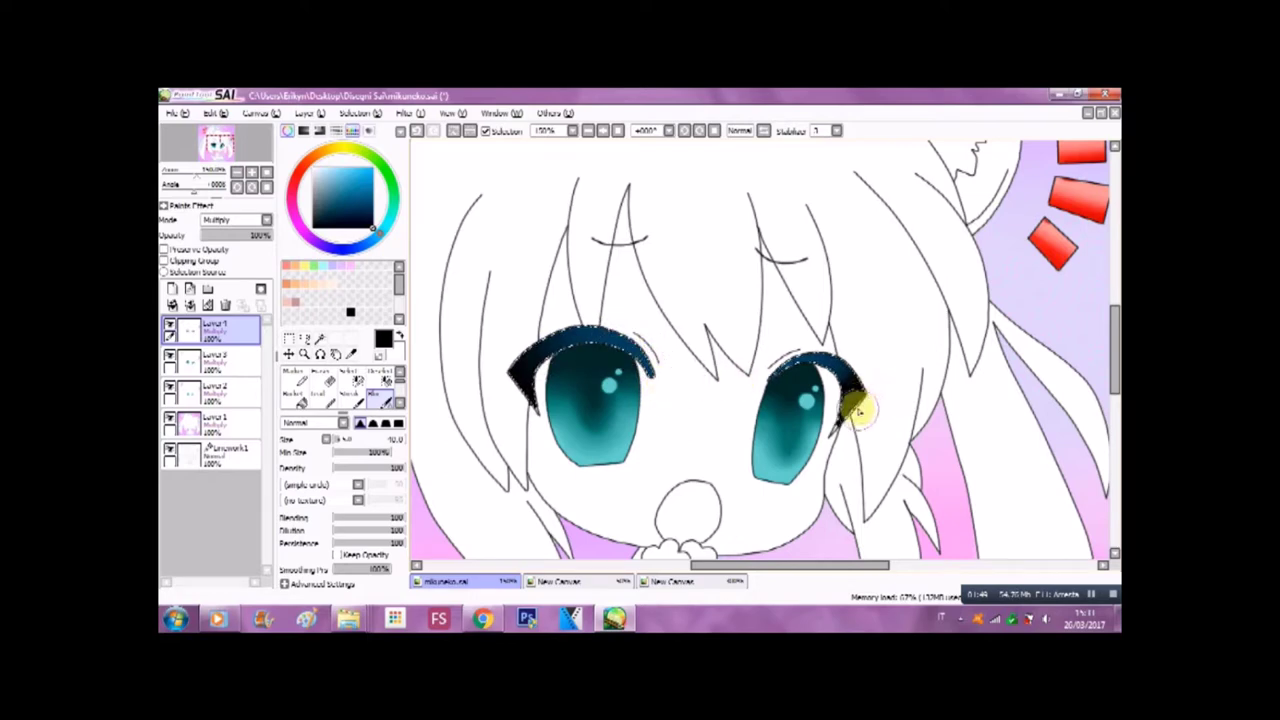
pyautogui.click(380, 375)
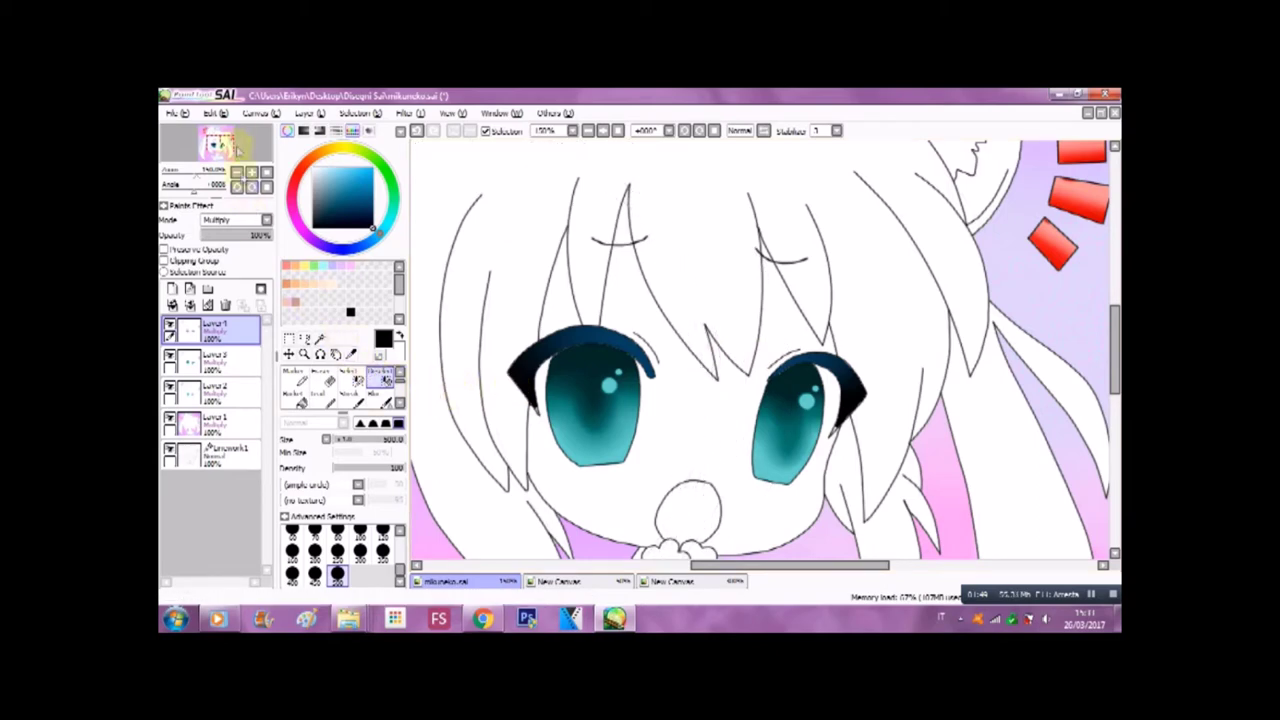
pyautogui.click(266, 174)
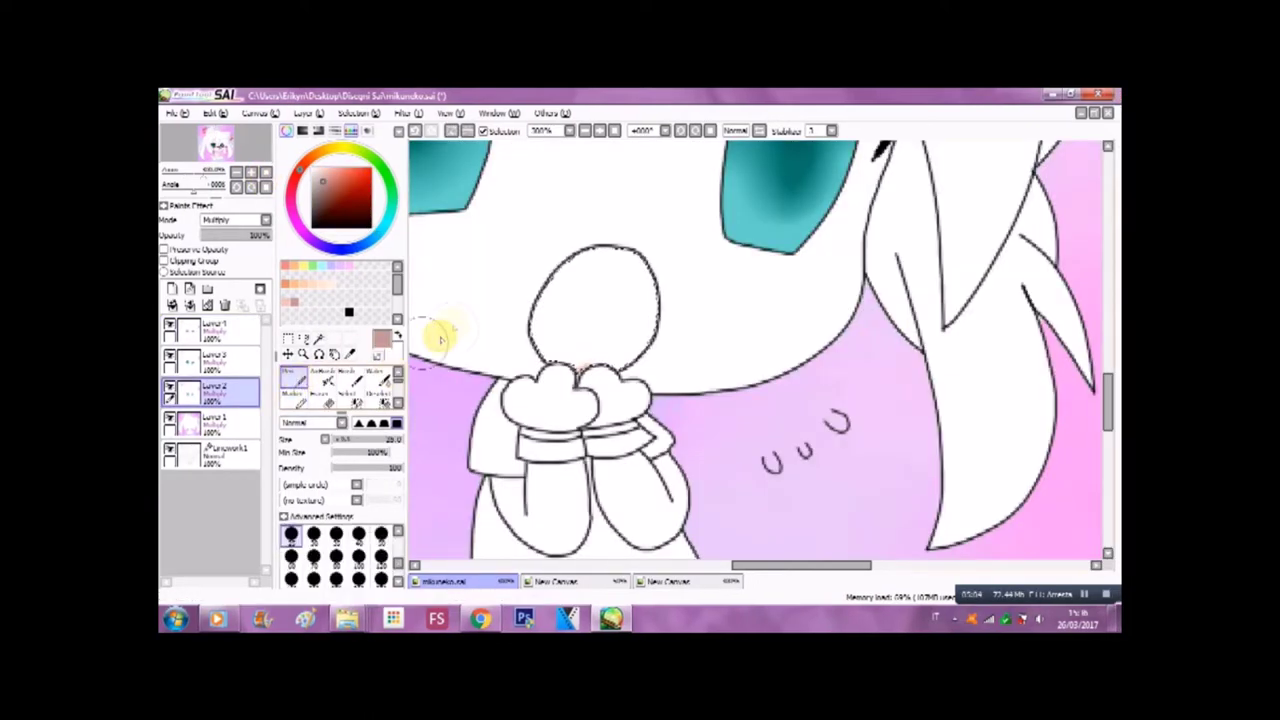
# Paint the selected mouth on Layer2 light pink, with a darker brownish pink over its upper half, using the Pen at size 25
pyautogui.click(289, 297)
pyautogui.moveTo(518, 316)
pyautogui.mouseDown()
pyautogui.moveTo(605, 348)
pyautogui.moveTo(529, 355)
pyautogui.moveTo(612, 340)
pyautogui.mouseUp()
pyautogui.click(294, 301)
pyautogui.moveTo(554, 289)
pyautogui.mouseDown()
pyautogui.moveTo(656, 297)
pyautogui.moveTo(623, 293)
pyautogui.moveTo(671, 320)
pyautogui.moveTo(598, 290)
pyautogui.moveTo(623, 259)
pyautogui.moveTo(548, 268)
pyautogui.mouseUp()
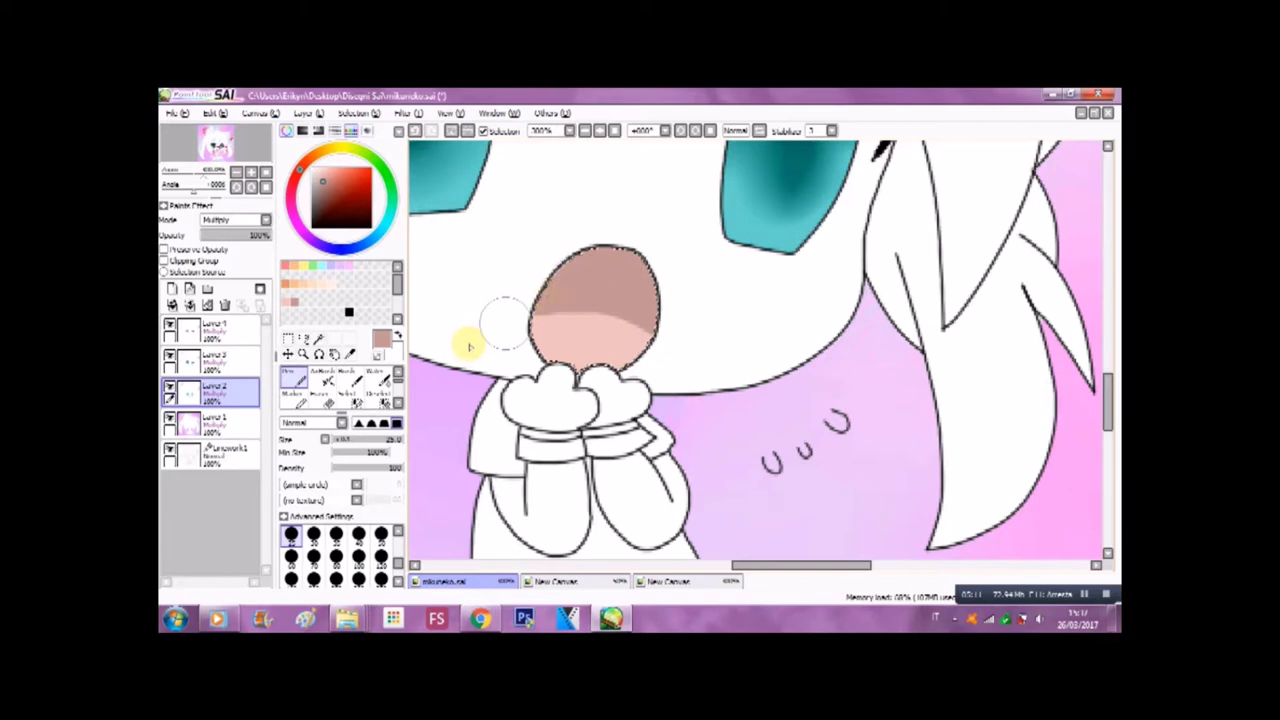
# Soften the boundary between the mouth's two pink tones with the Blur tool and clear the mouth selection with the Deselect brush
pyautogui.click(375, 397)
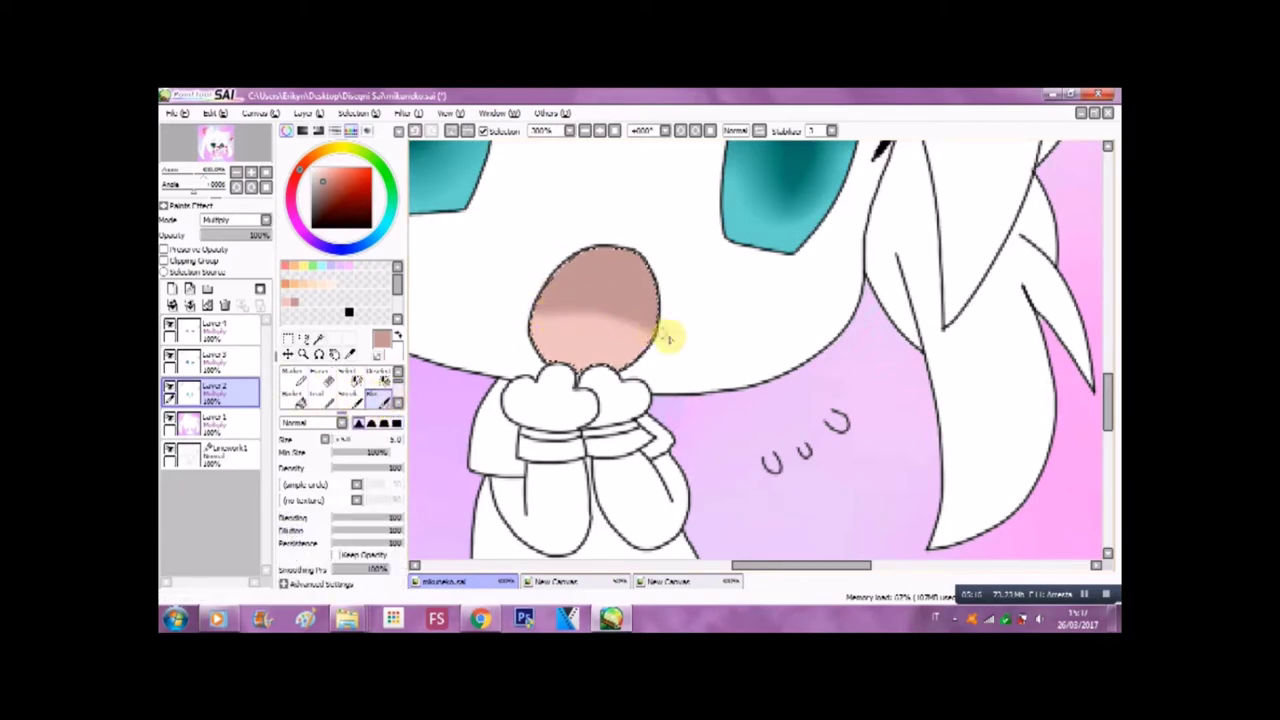
pyautogui.click(1087, 595)
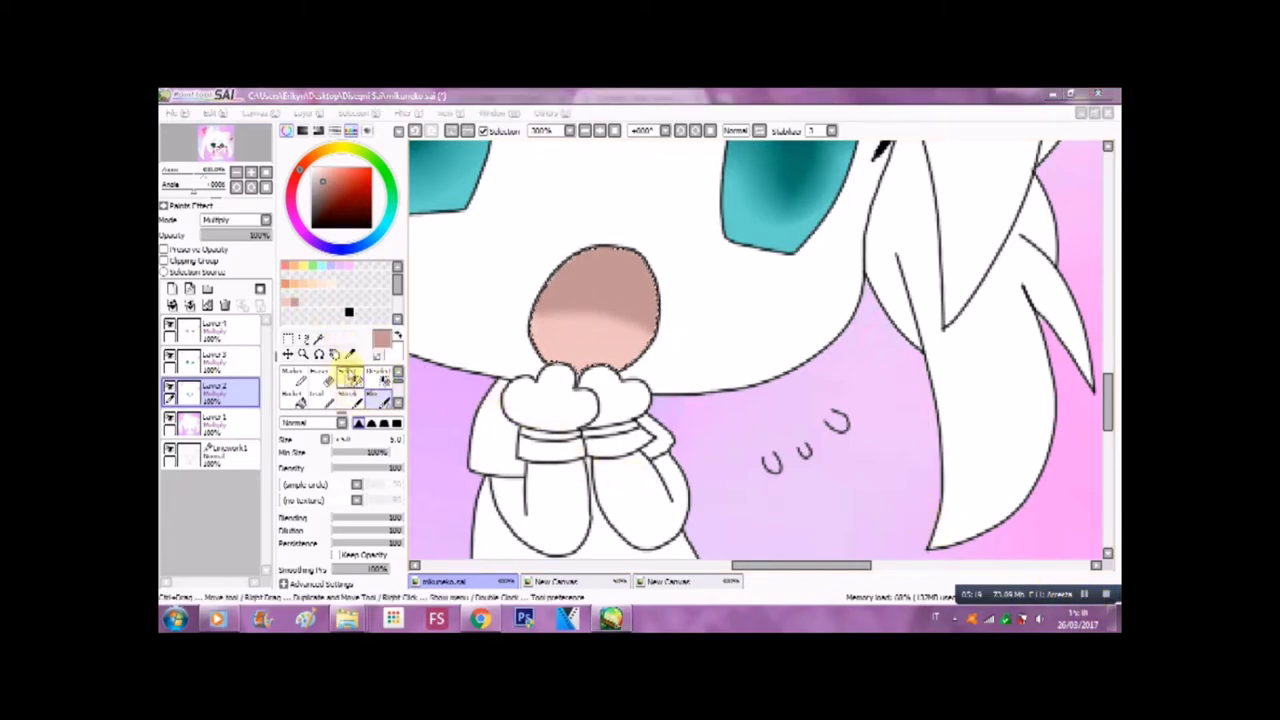
pyautogui.click(566, 292)
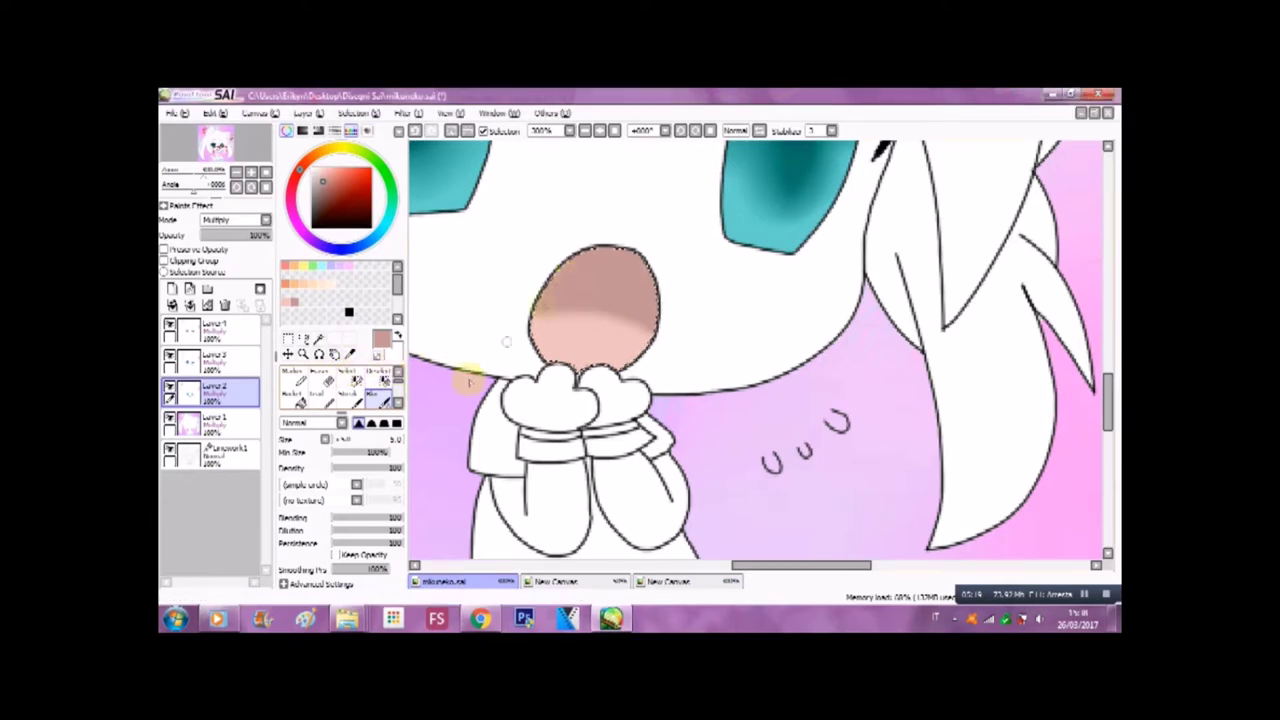
pyautogui.click(361, 441)
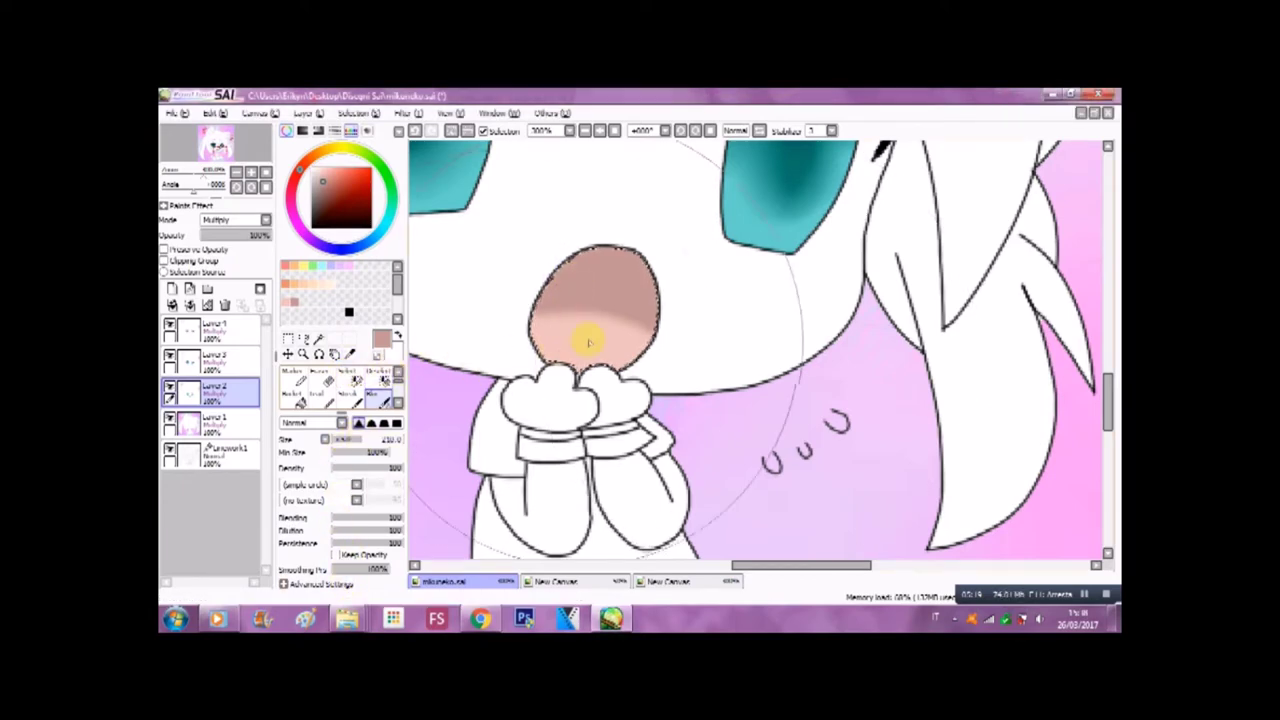
pyautogui.moveTo(586, 343); pyautogui.dragTo(557, 363)
pyautogui.moveTo(364, 442)
pyautogui.mouseDown()
pyautogui.moveTo(352, 444)
pyautogui.moveTo(363, 460)
pyautogui.mouseUp()
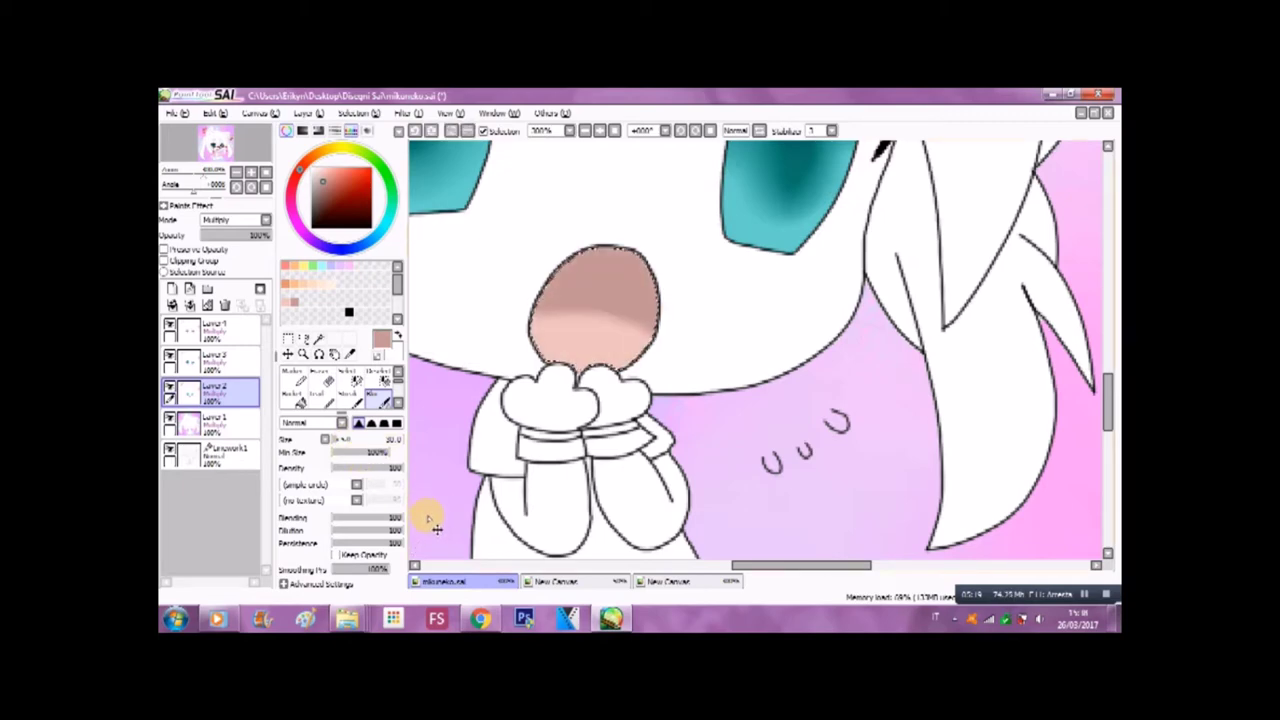
pyautogui.click(379, 375)
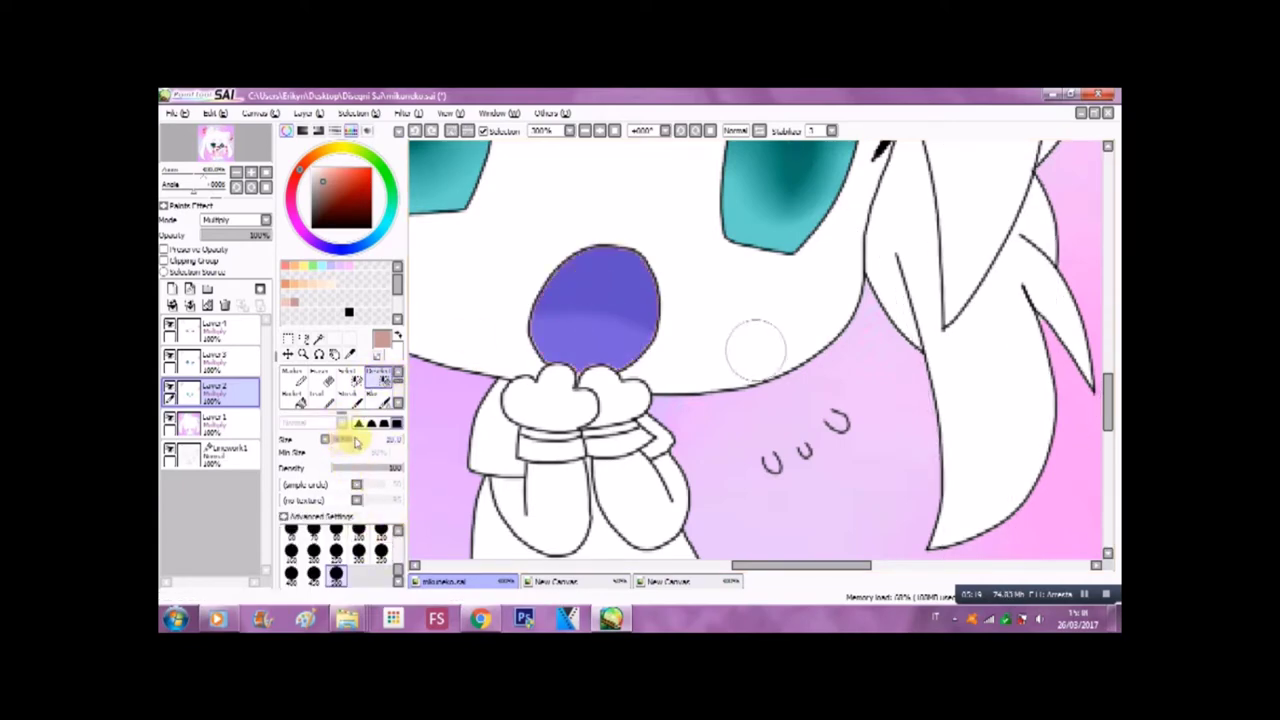
pyautogui.moveTo(610, 280)
pyautogui.mouseDown()
pyautogui.moveTo(551, 373)
pyautogui.moveTo(618, 289)
pyautogui.moveTo(630, 377)
pyautogui.moveTo(690, 307)
pyautogui.moveTo(654, 366)
pyautogui.mouseUp()
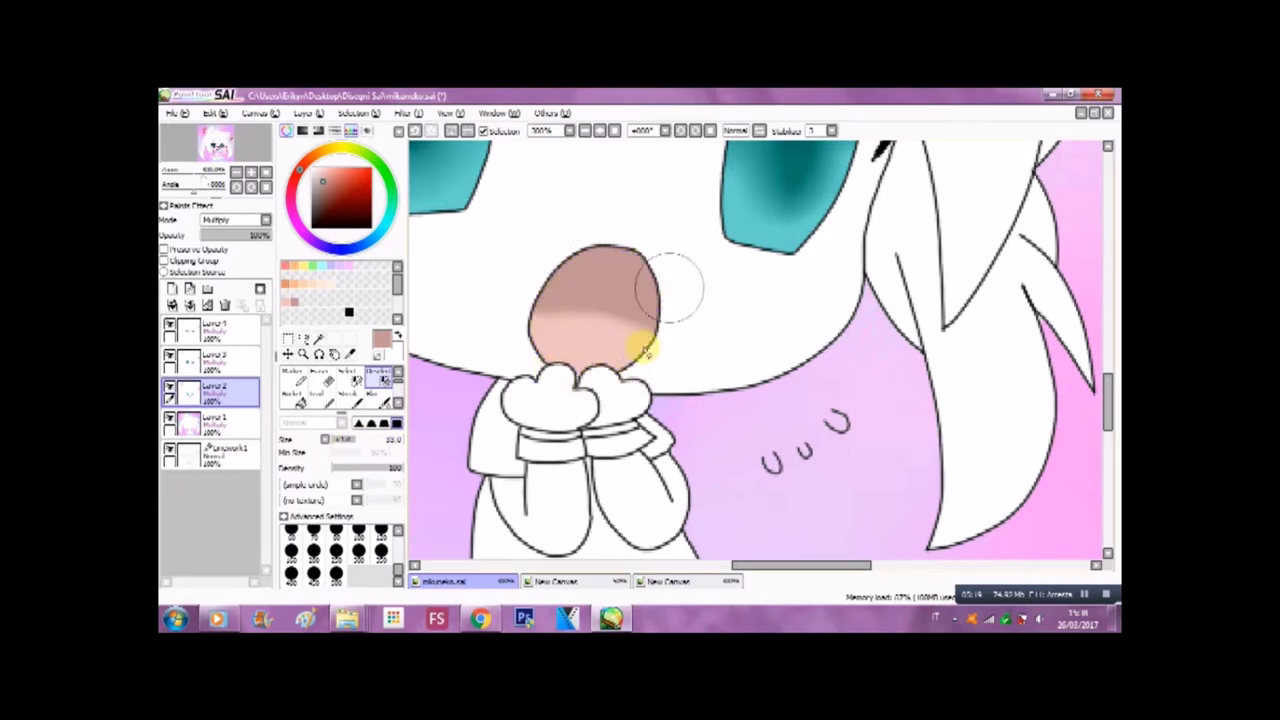
# Select the inner area of the cat ear on the character's left-hand side of the drawing, down to the jagged fur edge
pyautogui.moveTo(1108, 377); pyautogui.dragTo(1096, 294)
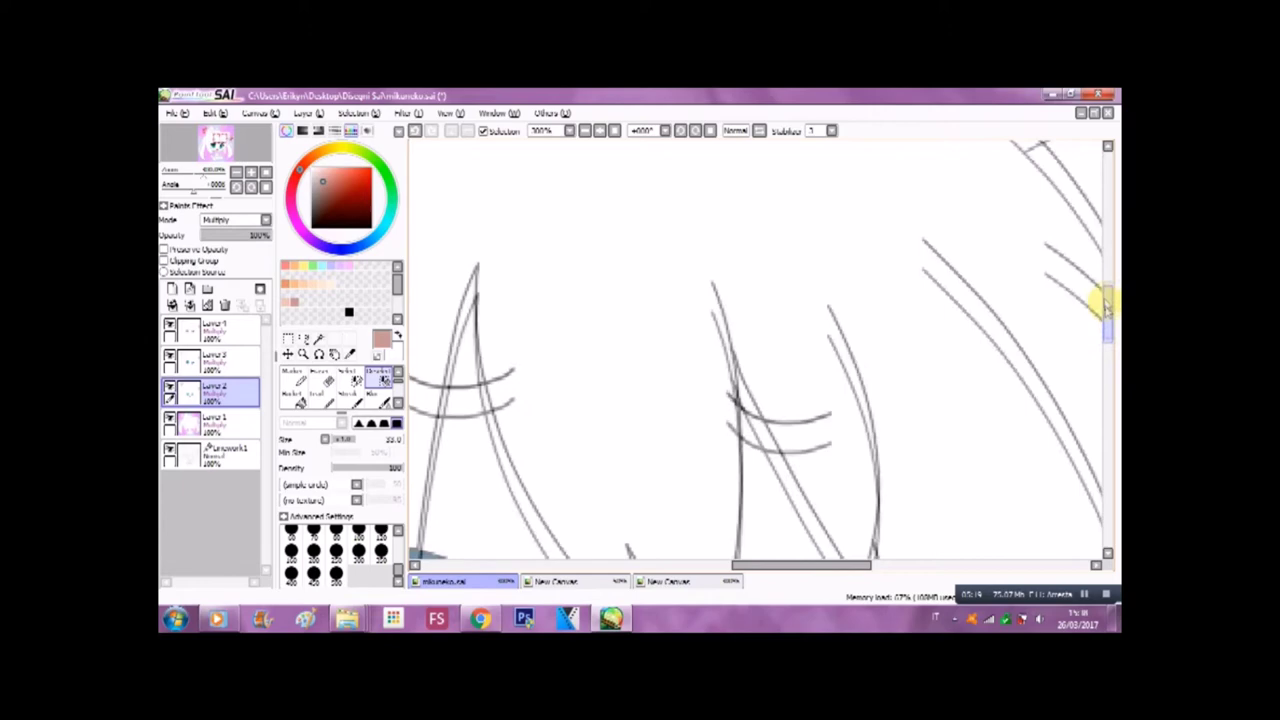
pyautogui.click(237, 172)
pyautogui.click(237, 172)
pyautogui.click(237, 172)
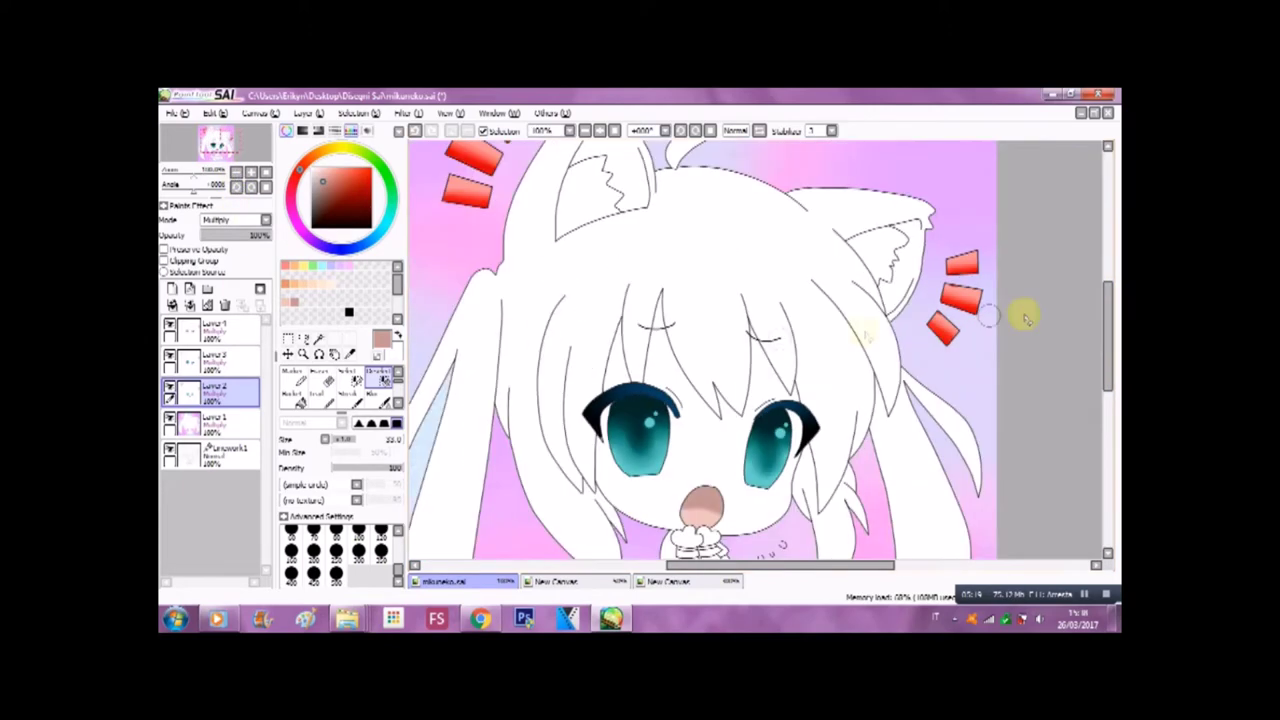
pyautogui.moveTo(1110, 308); pyautogui.dragTo(1106, 277)
pyautogui.click(251, 176)
pyautogui.click(251, 176)
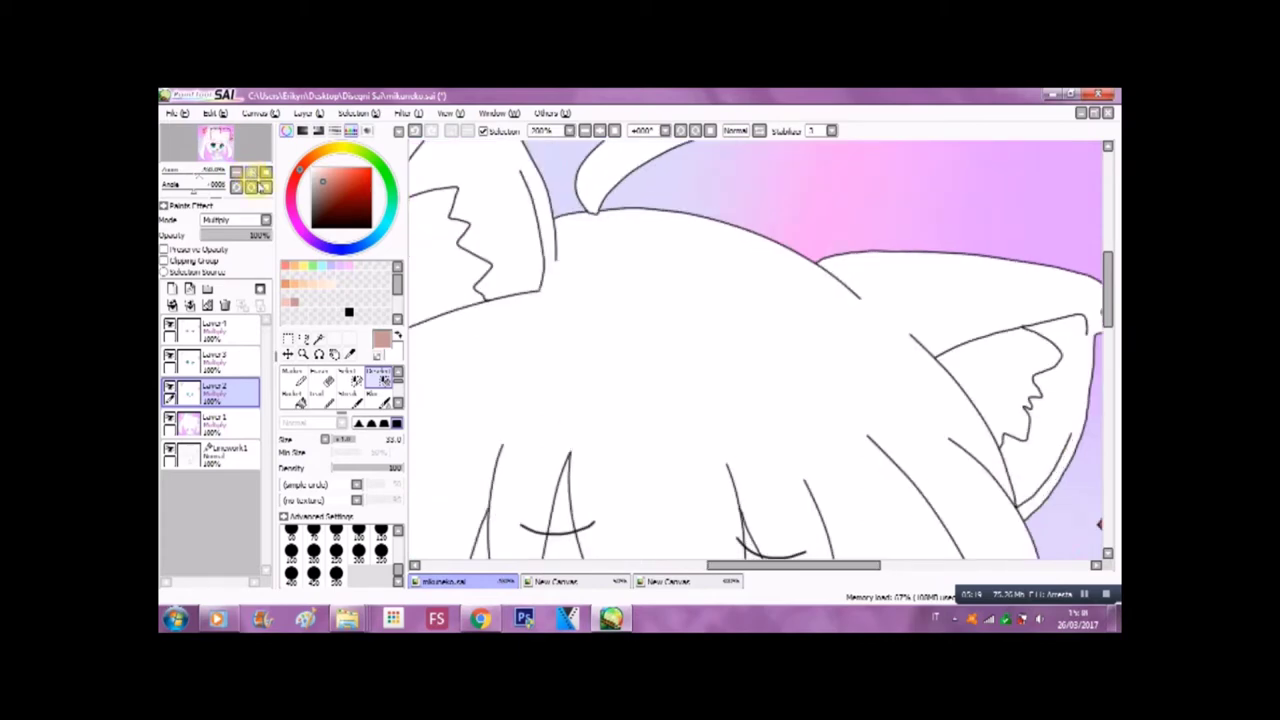
pyautogui.moveTo(1106, 322); pyautogui.dragTo(1107, 291)
pyautogui.moveTo(826, 561); pyautogui.dragTo(787, 555)
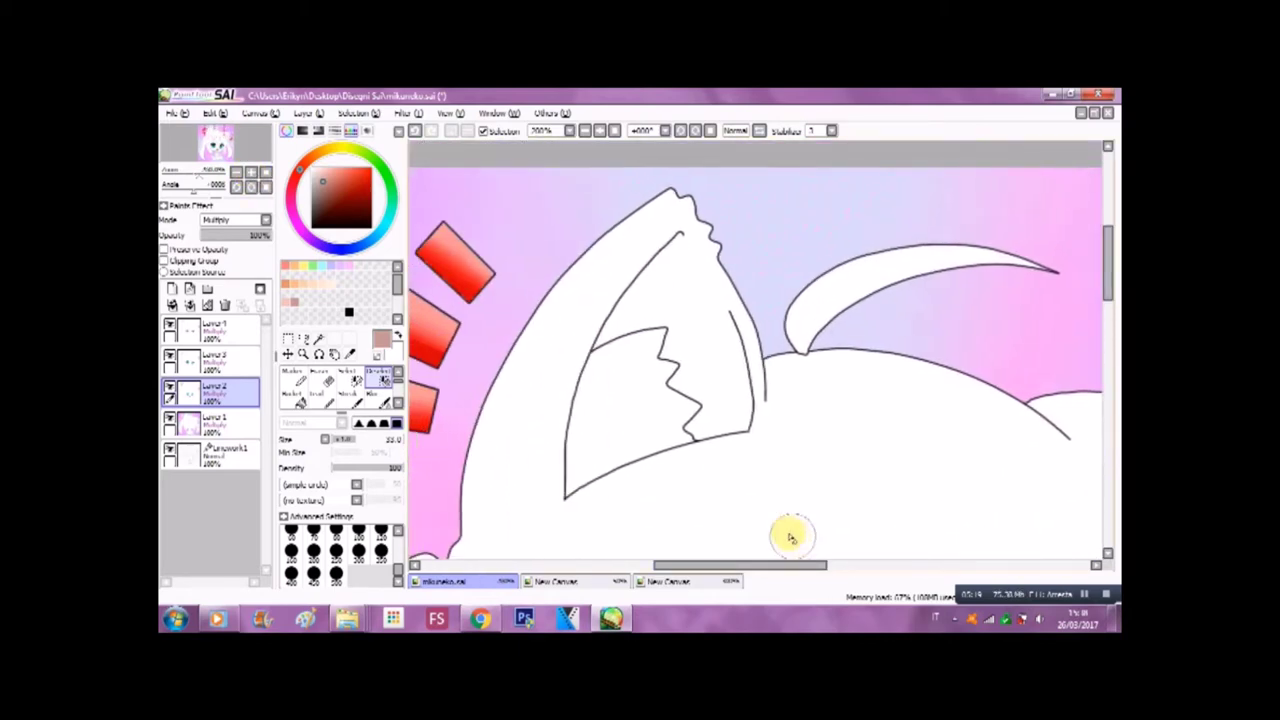
pyautogui.click(349, 372)
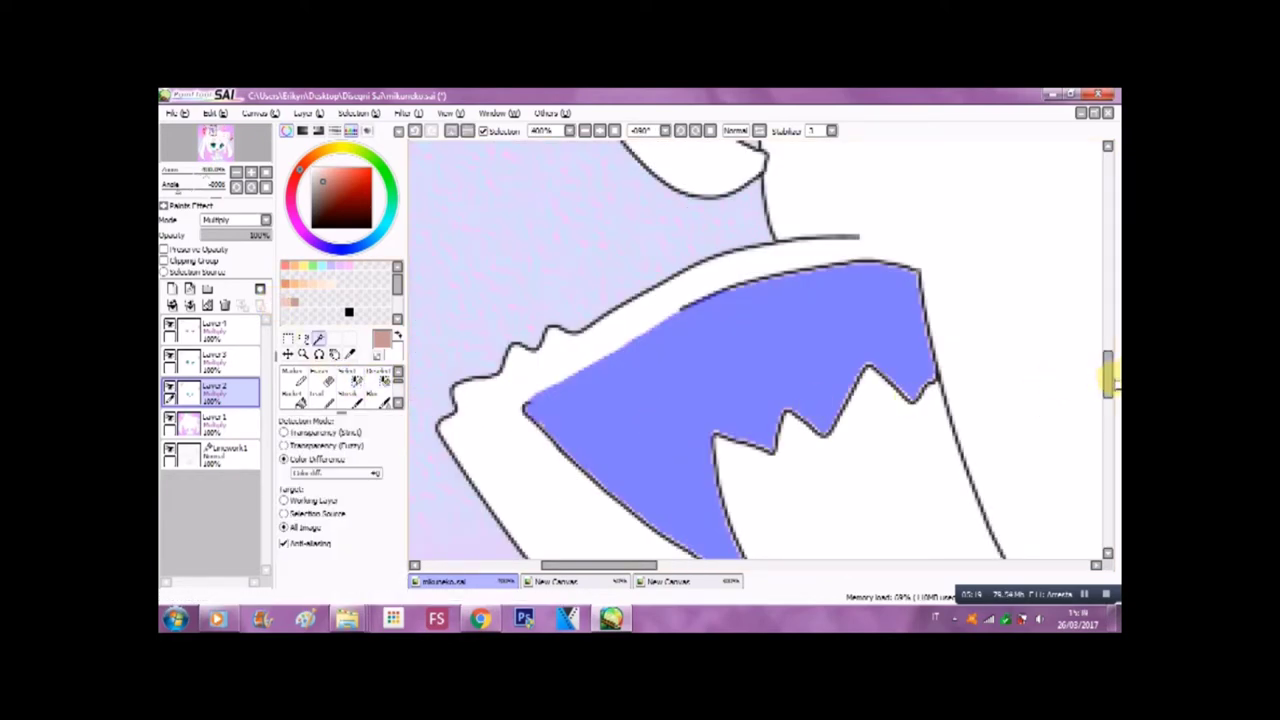
# Refine the edges of the inner-ear selection along the line art with the Select brush at size 2.3
pyautogui.moveTo(1108, 378); pyautogui.dragTo(1108, 392)
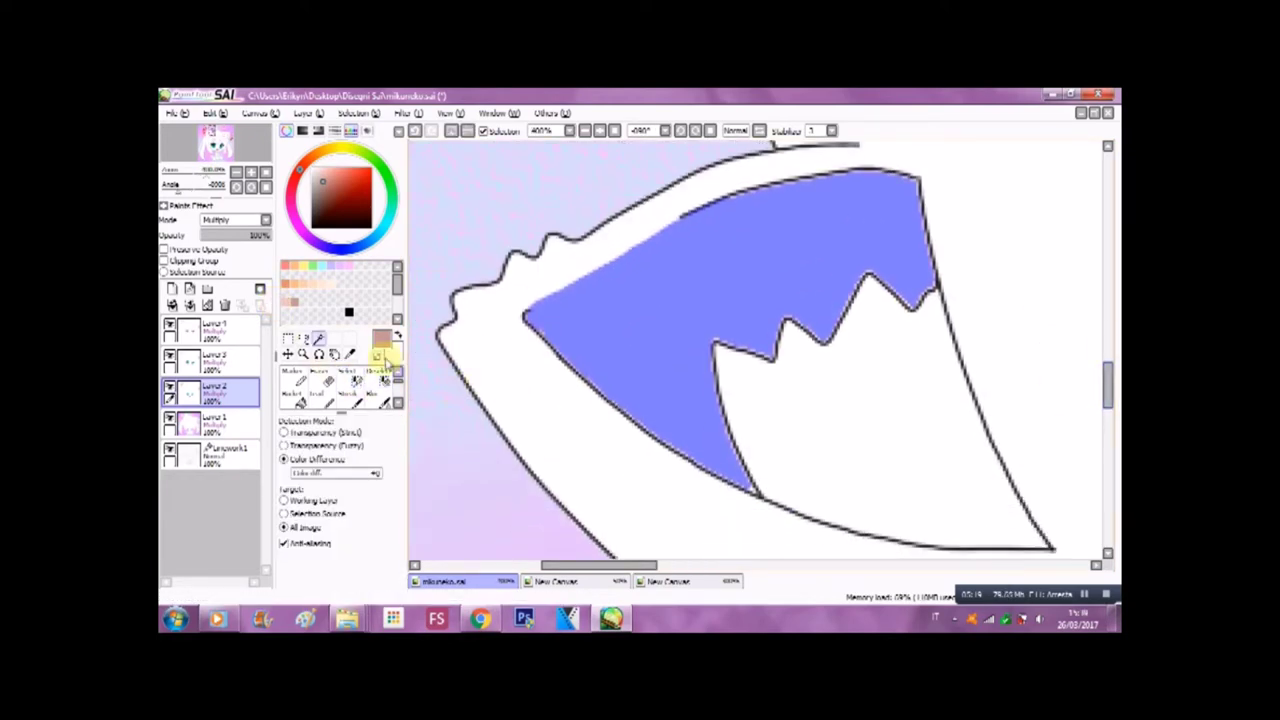
pyautogui.click(348, 381)
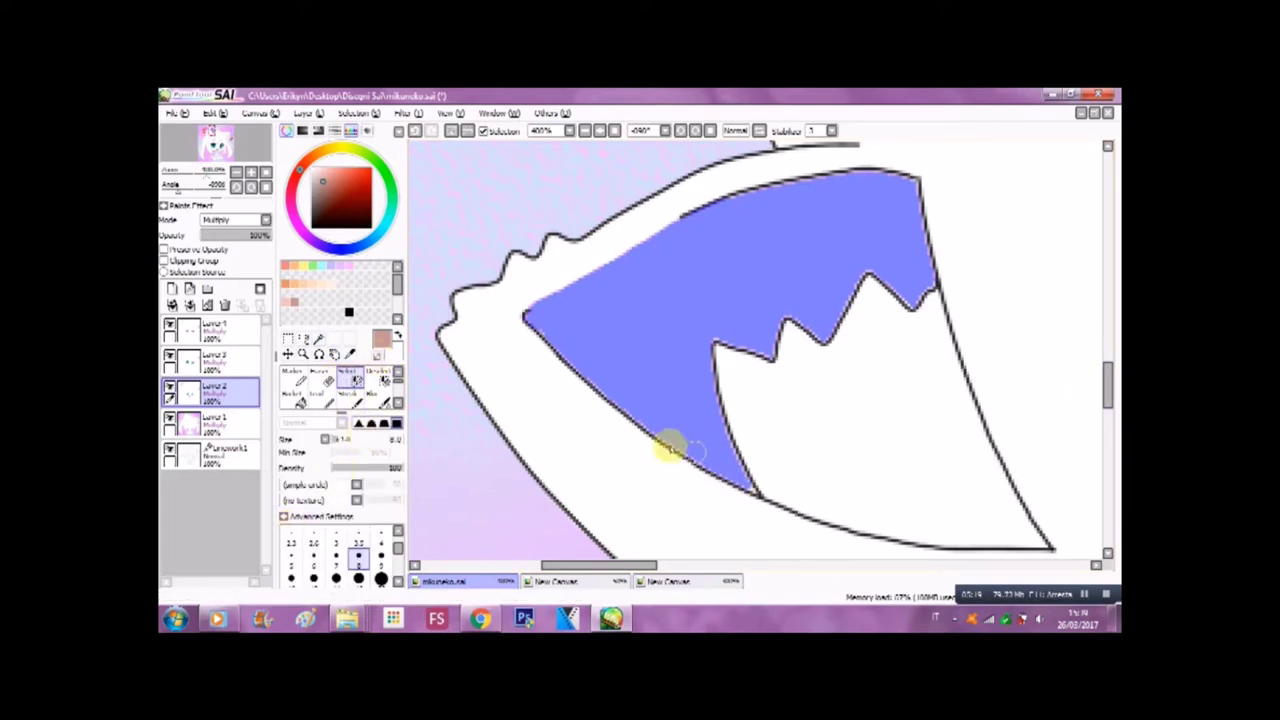
pyautogui.click(290, 541)
pyautogui.moveTo(745, 487)
pyautogui.mouseDown()
pyautogui.moveTo(723, 450)
pyautogui.moveTo(743, 478)
pyautogui.moveTo(731, 374)
pyautogui.moveTo(711, 338)
pyautogui.moveTo(765, 355)
pyautogui.moveTo(550, 320)
pyautogui.moveTo(548, 338)
pyautogui.moveTo(586, 353)
pyautogui.moveTo(579, 341)
pyautogui.moveTo(717, 235)
pyautogui.moveTo(713, 209)
pyautogui.moveTo(866, 178)
pyautogui.mouseUp()
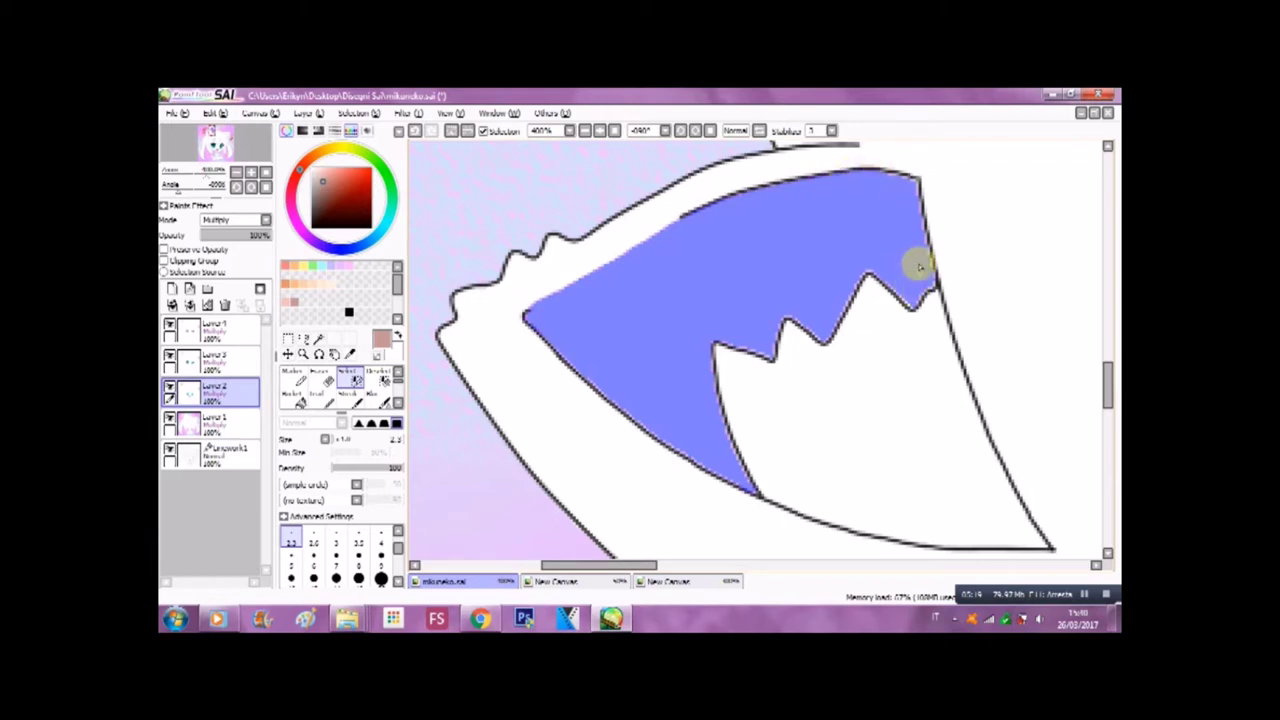
# Paint the selected inner ear on Layer2 brownish pink along the jagged fur and light pink elsewhere, using the Pen at size 25
pyautogui.click(255, 395)
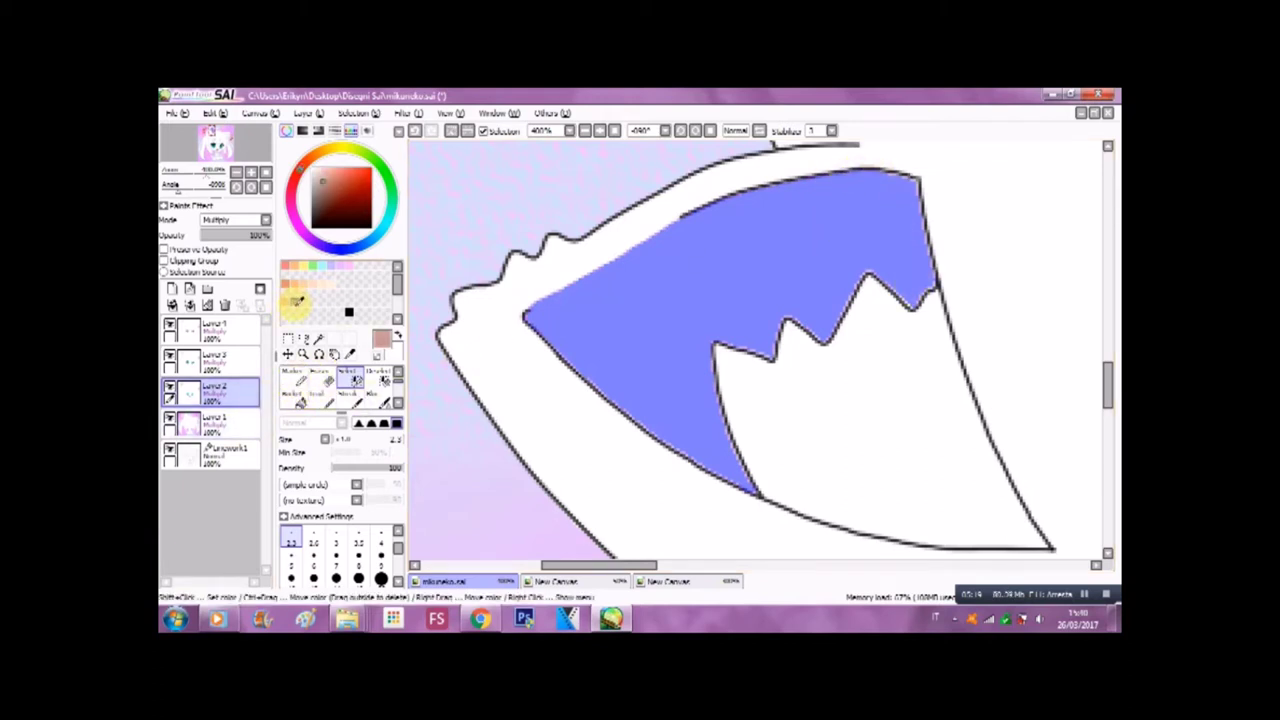
pyautogui.click(292, 379)
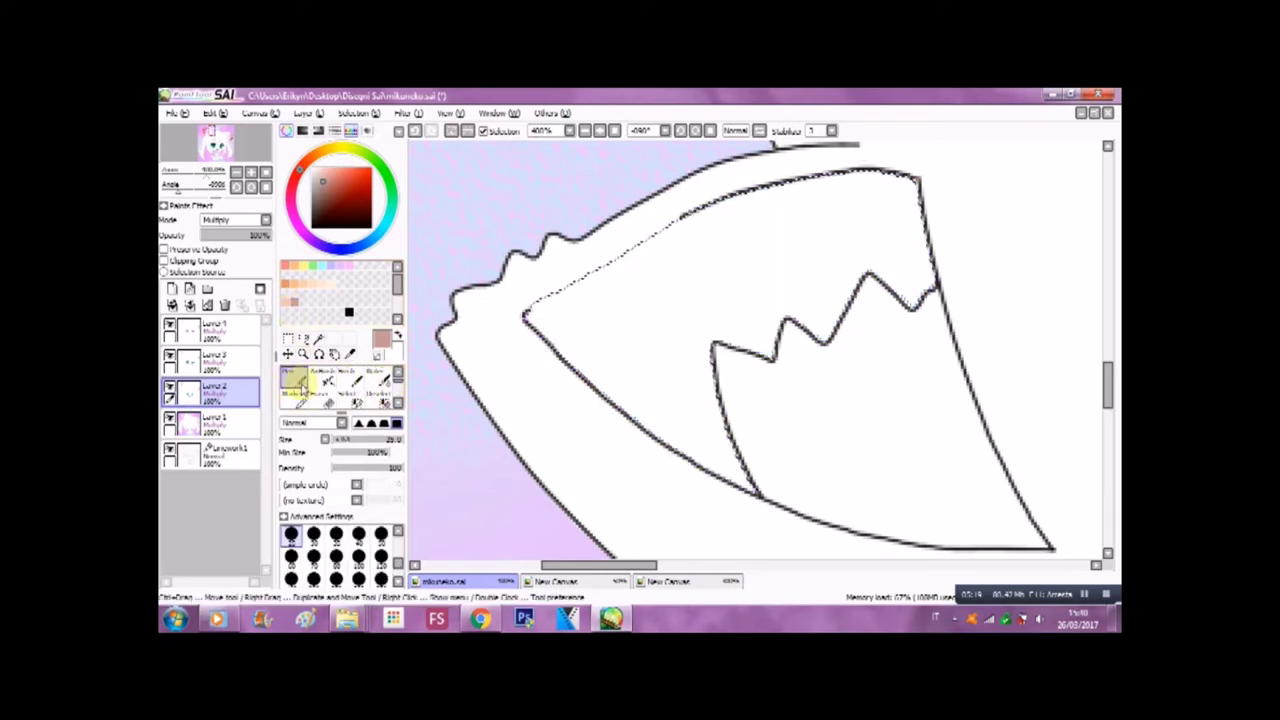
pyautogui.moveTo(609, 386)
pyautogui.mouseDown()
pyautogui.moveTo(745, 492)
pyautogui.moveTo(687, 383)
pyautogui.moveTo(711, 367)
pyautogui.moveTo(793, 372)
pyautogui.moveTo(852, 345)
pyautogui.moveTo(889, 306)
pyautogui.moveTo(930, 304)
pyautogui.moveTo(863, 293)
pyautogui.moveTo(658, 358)
pyautogui.moveTo(600, 395)
pyautogui.moveTo(928, 300)
pyautogui.moveTo(603, 382)
pyautogui.moveTo(426, 404)
pyautogui.moveTo(543, 350)
pyautogui.moveTo(631, 382)
pyautogui.moveTo(549, 339)
pyautogui.moveTo(762, 374)
pyautogui.moveTo(583, 382)
pyautogui.moveTo(576, 350)
pyautogui.moveTo(555, 352)
pyautogui.moveTo(731, 348)
pyautogui.moveTo(580, 388)
pyautogui.mouseUp()
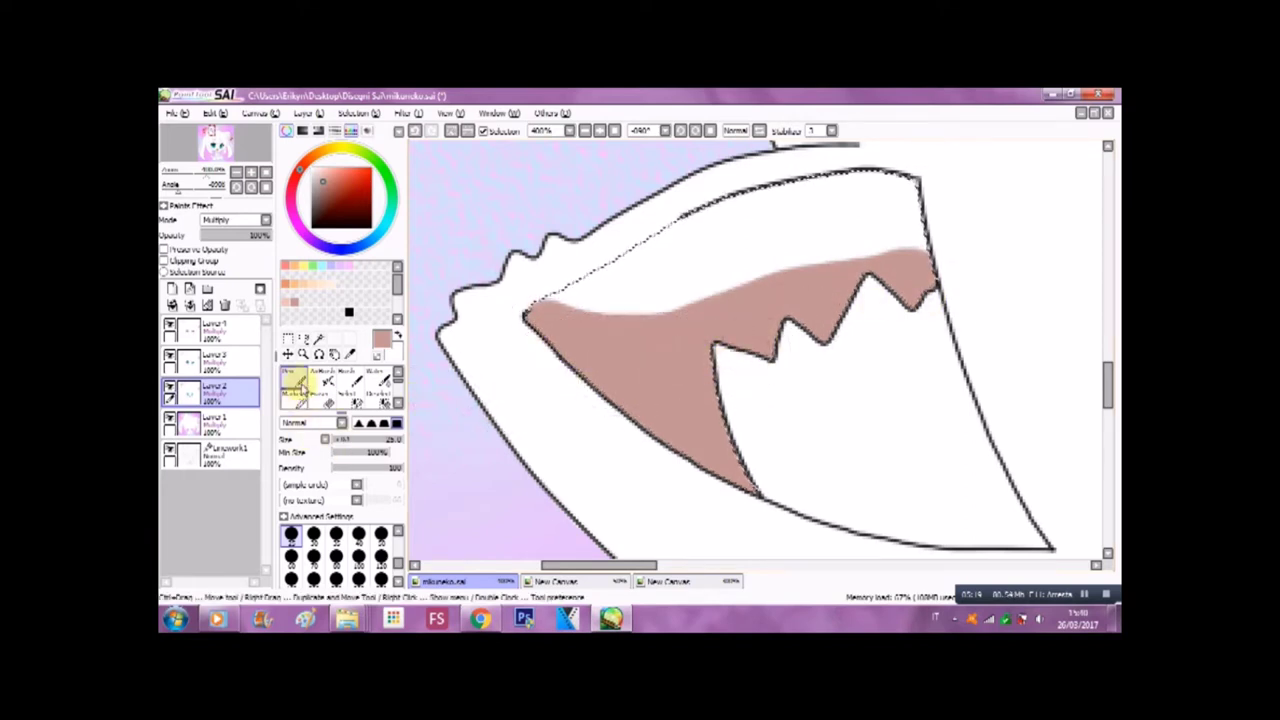
pyautogui.click(287, 300)
pyautogui.moveTo(567, 278)
pyautogui.mouseDown()
pyautogui.moveTo(645, 279)
pyautogui.moveTo(611, 271)
pyautogui.moveTo(527, 289)
pyautogui.moveTo(693, 270)
pyautogui.moveTo(575, 298)
pyautogui.moveTo(665, 284)
pyautogui.moveTo(827, 226)
pyautogui.moveTo(940, 212)
pyautogui.moveTo(733, 258)
pyautogui.moveTo(940, 211)
pyautogui.moveTo(825, 234)
pyautogui.moveTo(902, 223)
pyautogui.moveTo(874, 198)
pyautogui.moveTo(687, 210)
pyautogui.moveTo(657, 232)
pyautogui.moveTo(816, 183)
pyautogui.moveTo(903, 260)
pyautogui.mouseUp()
# Examine the boundary between the inner ear's two pink tones at several rotations and magnifications, ending with the canvas upright
pyautogui.click(252, 188)
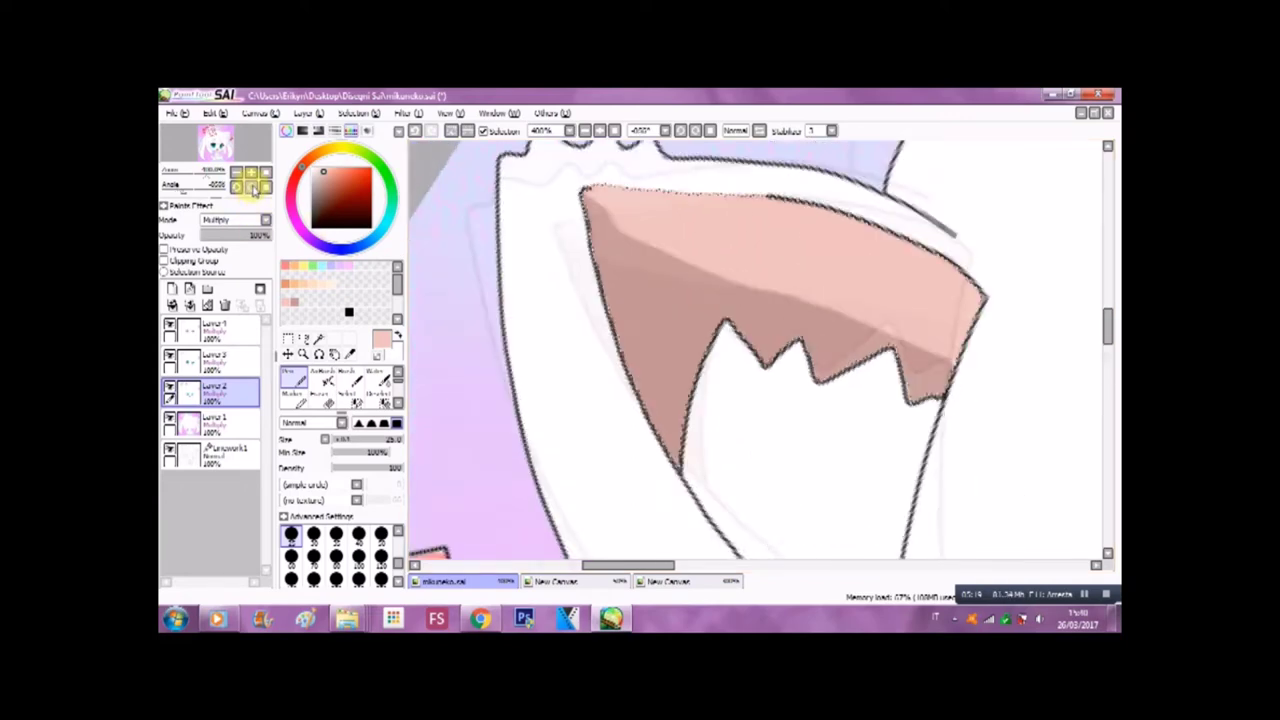
pyautogui.click(252, 187)
pyautogui.click(252, 187)
pyautogui.click(253, 174)
pyautogui.click(257, 182)
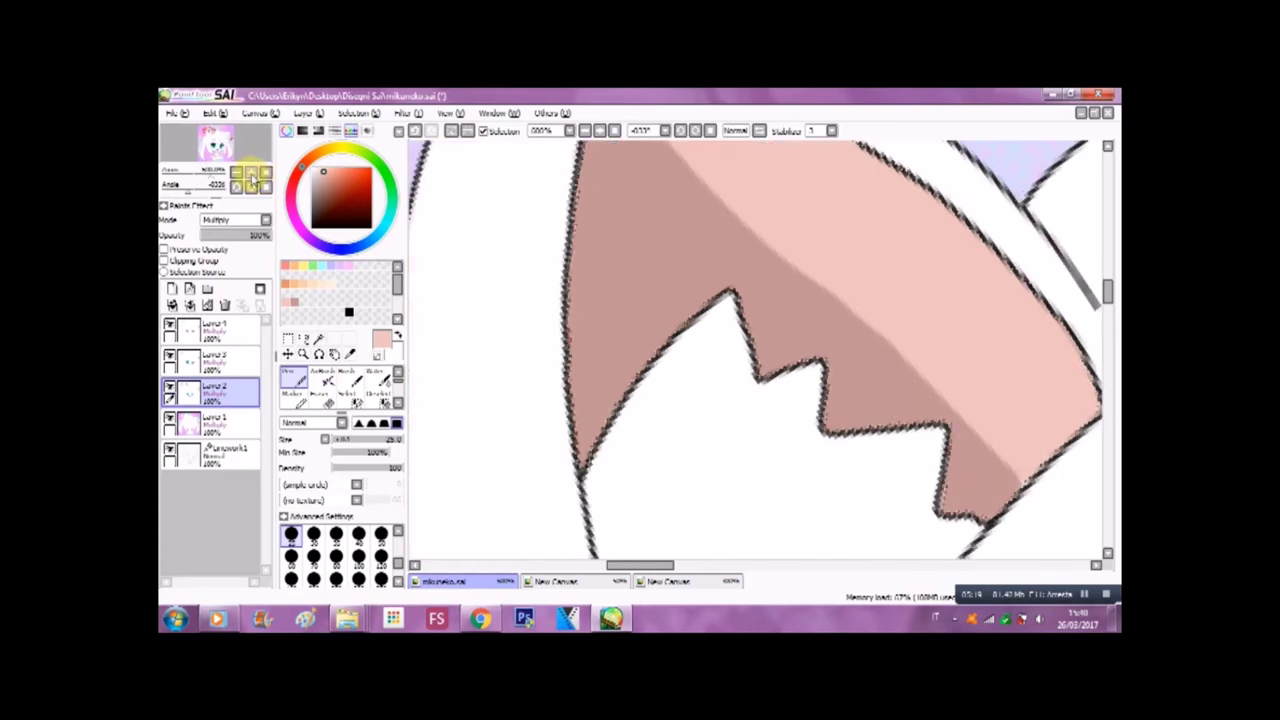
pyautogui.click(252, 188)
pyautogui.click(253, 190)
pyautogui.click(252, 188)
pyautogui.click(252, 188)
pyautogui.click(252, 188)
pyautogui.click(236, 187)
pyautogui.click(248, 175)
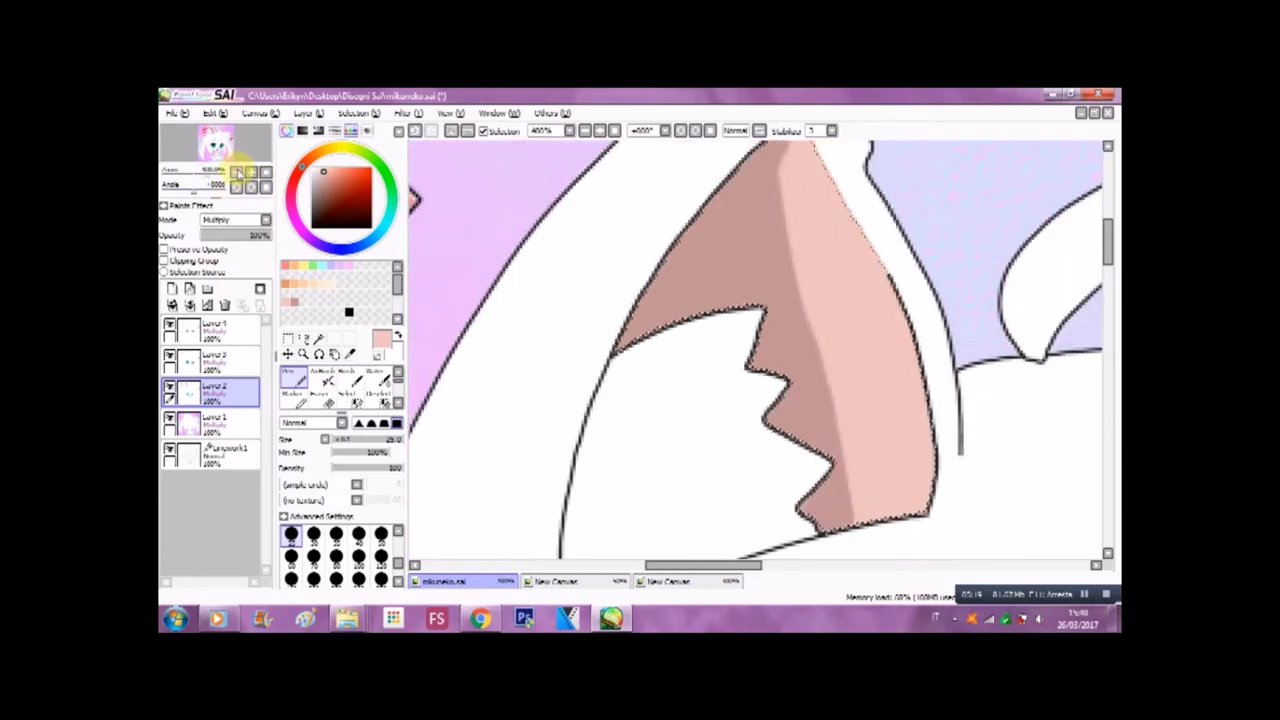
pyautogui.click(248, 175)
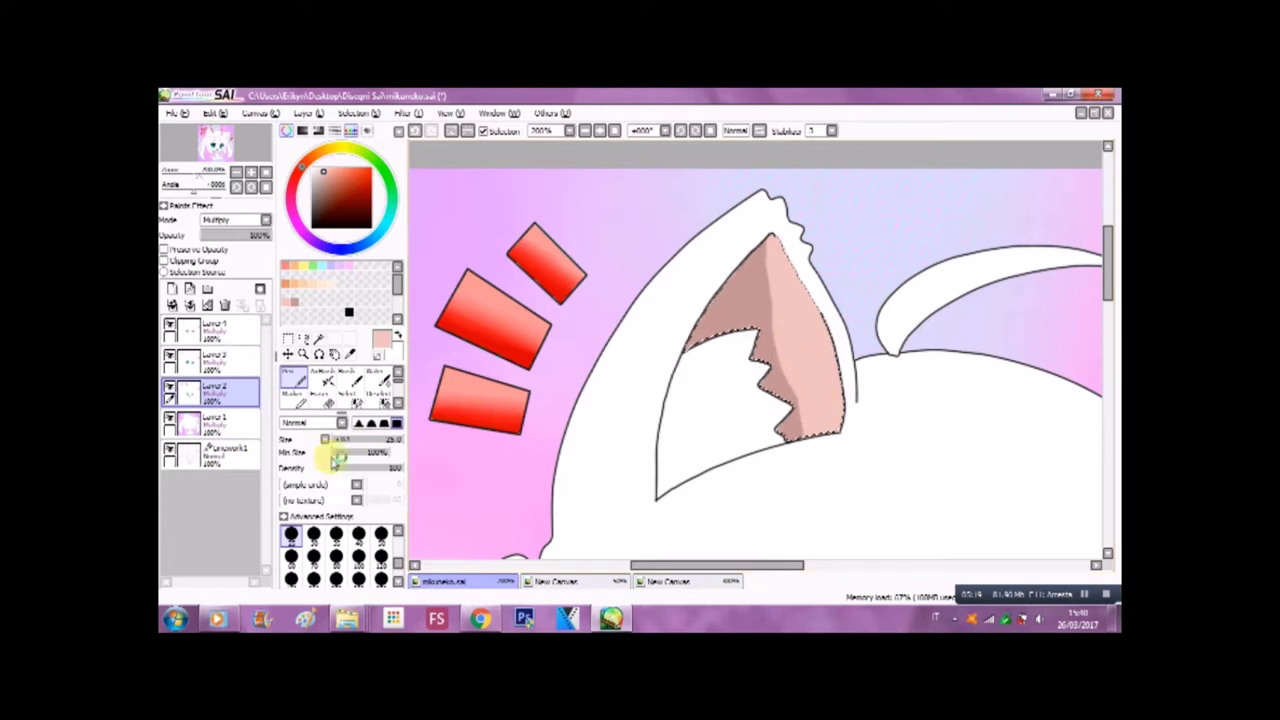
# Blend the two pink tones inside the selected ear using the Blur tool at size 30, and clear the selection
pyautogui.click(373, 398)
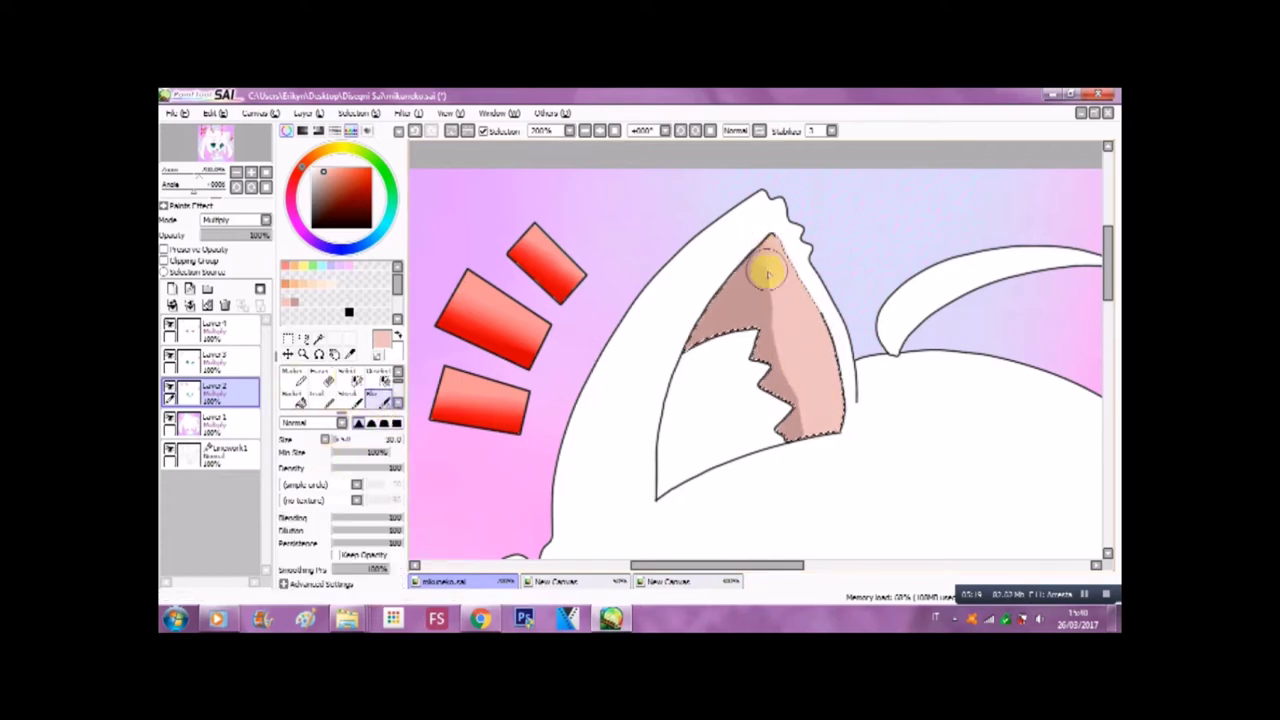
pyautogui.moveTo(796, 424)
pyautogui.mouseDown()
pyautogui.moveTo(773, 330)
pyautogui.moveTo(780, 370)
pyautogui.moveTo(819, 458)
pyautogui.moveTo(762, 300)
pyautogui.moveTo(778, 294)
pyautogui.moveTo(812, 432)
pyautogui.moveTo(757, 387)
pyautogui.moveTo(758, 272)
pyautogui.mouseUp()
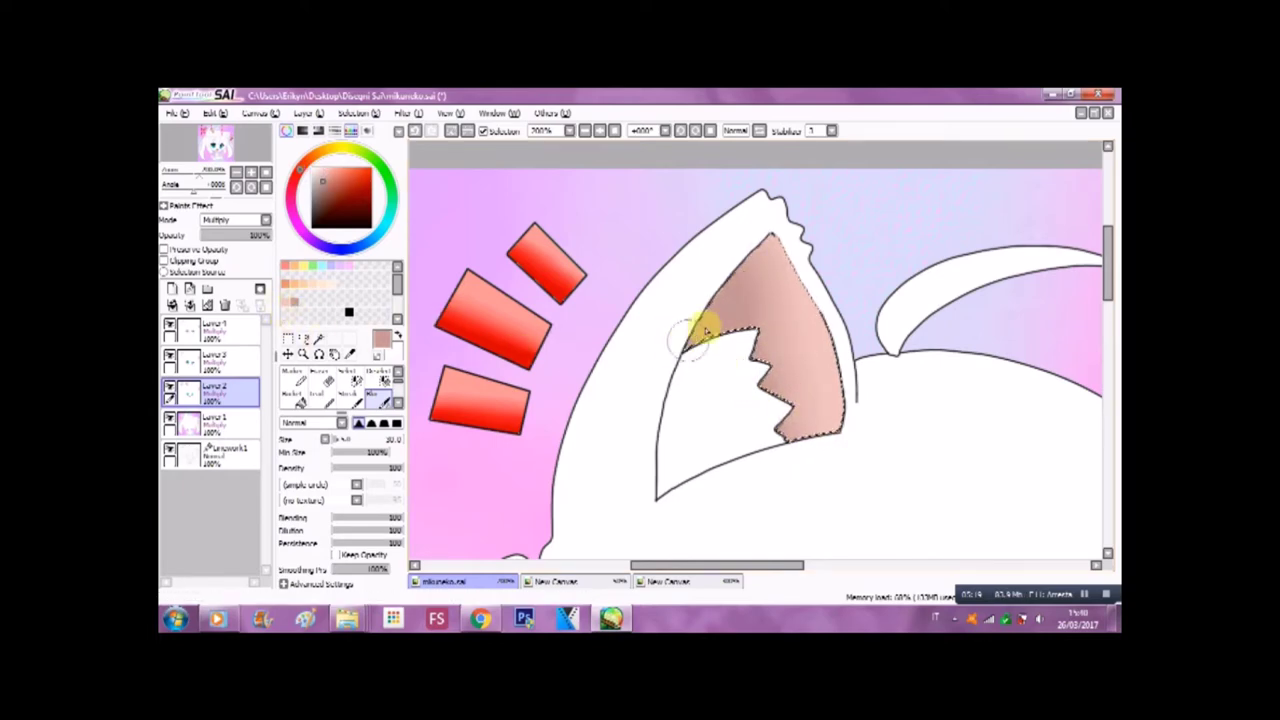
pyautogui.click(263, 176)
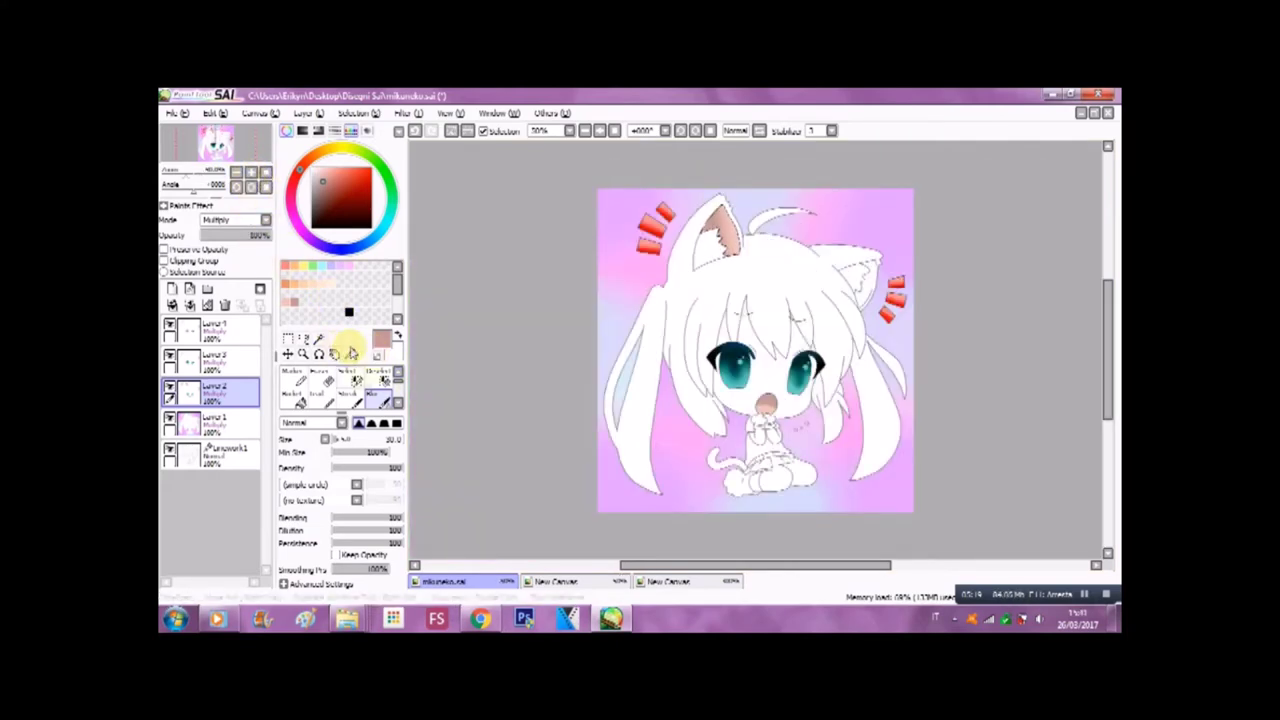
pyautogui.click(384, 376)
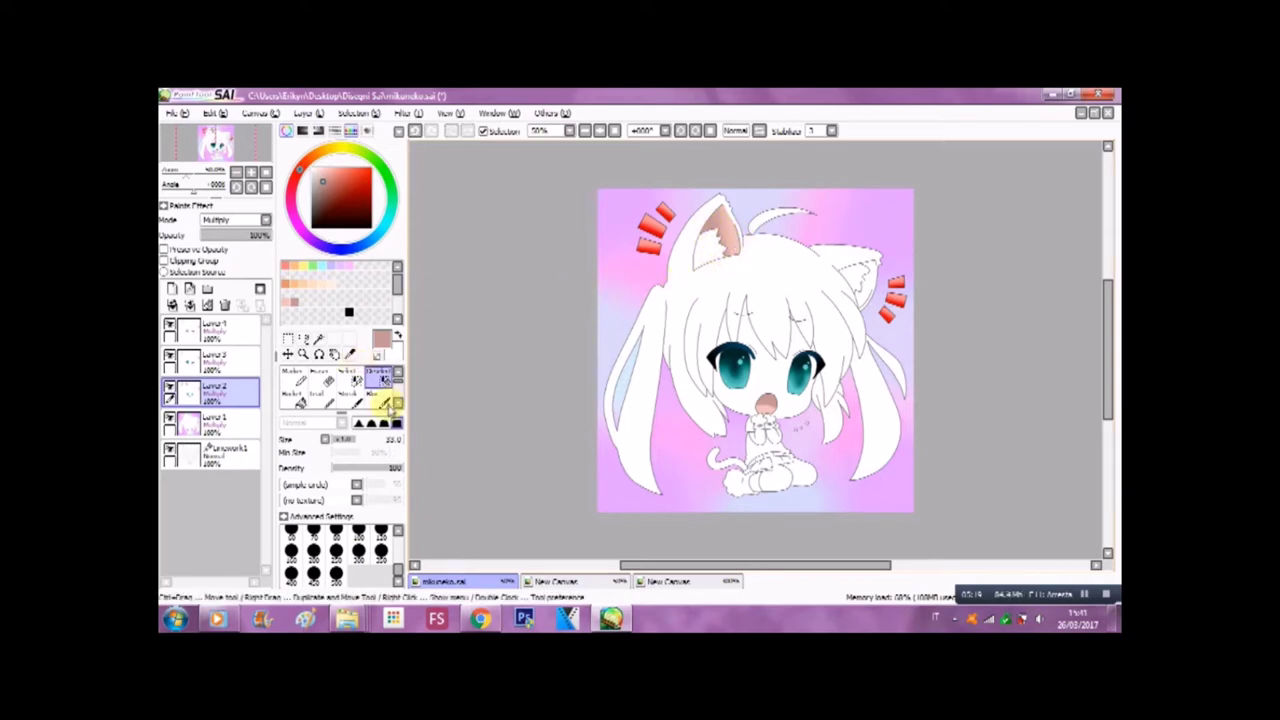
# Trace the open outer edge of the inner ear on the drawing's right-hand cat ear with the Select brush at size 2.3
pyautogui.moveTo(235, 143); pyautogui.dragTo(224, 143)
pyautogui.click(251, 172)
pyautogui.click(251, 172)
pyautogui.click(251, 172)
pyautogui.click(251, 172)
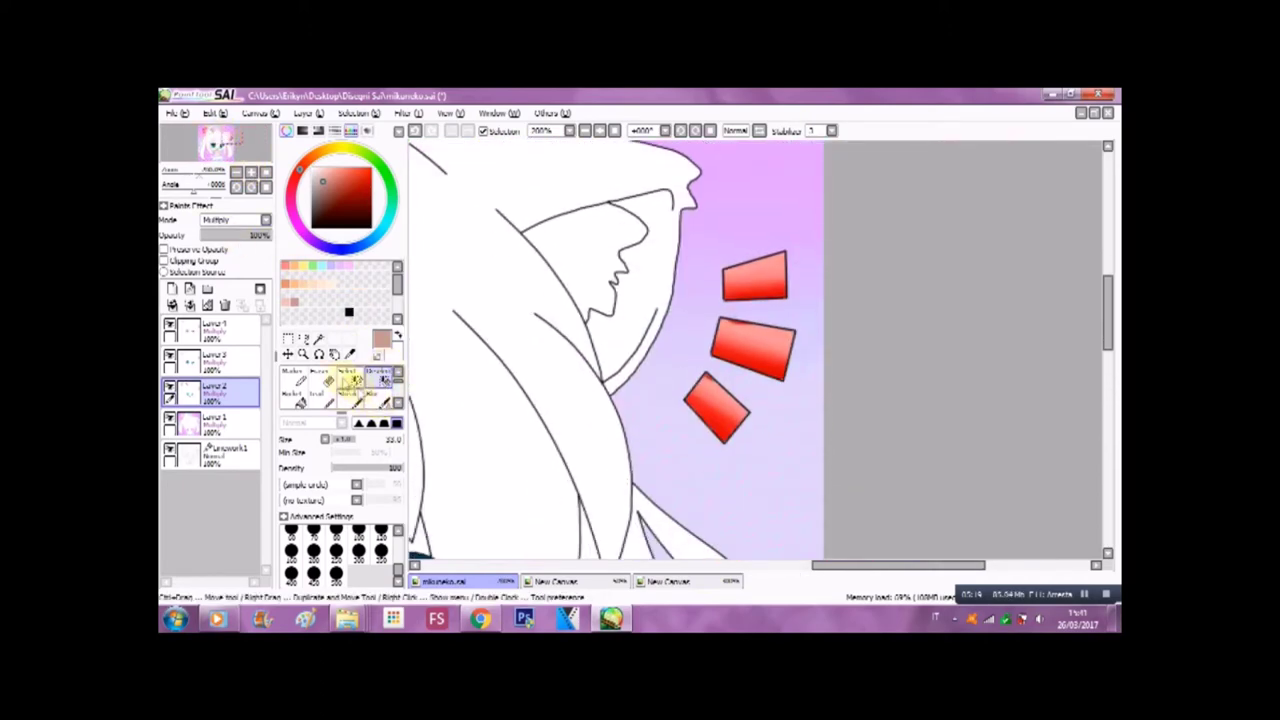
pyautogui.click(347, 379)
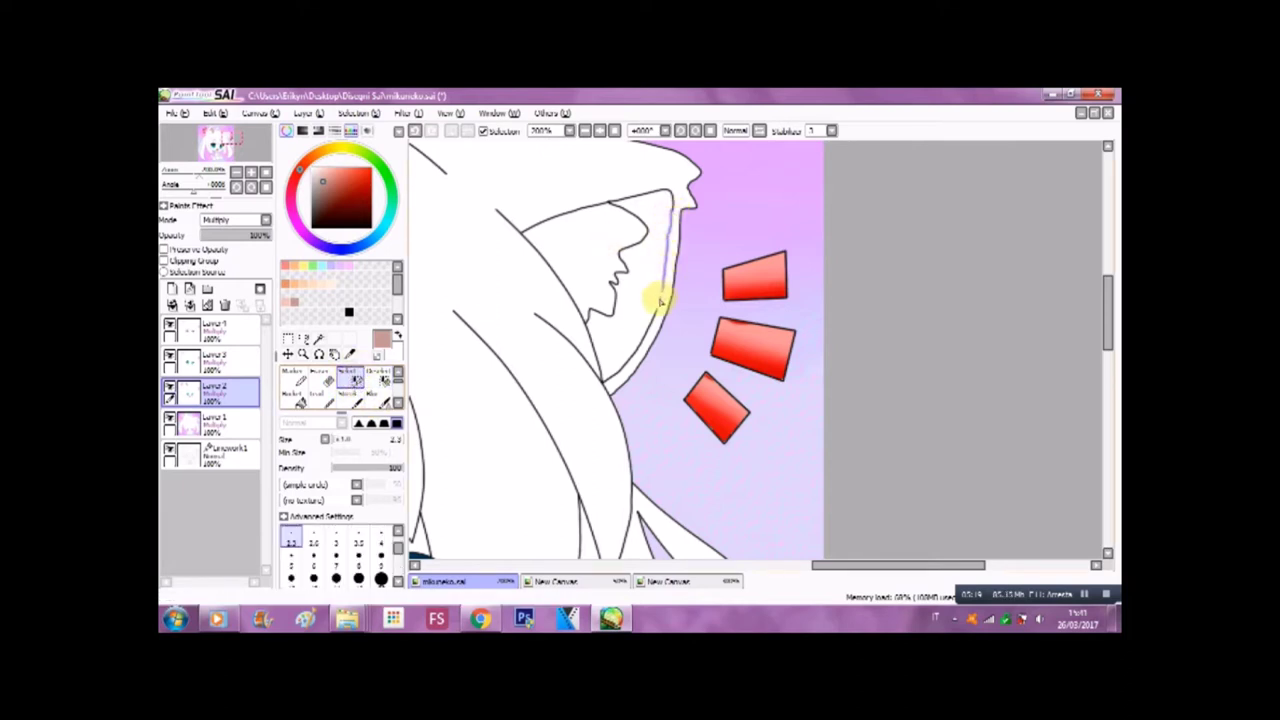
pyautogui.moveTo(654, 318); pyautogui.dragTo(649, 326)
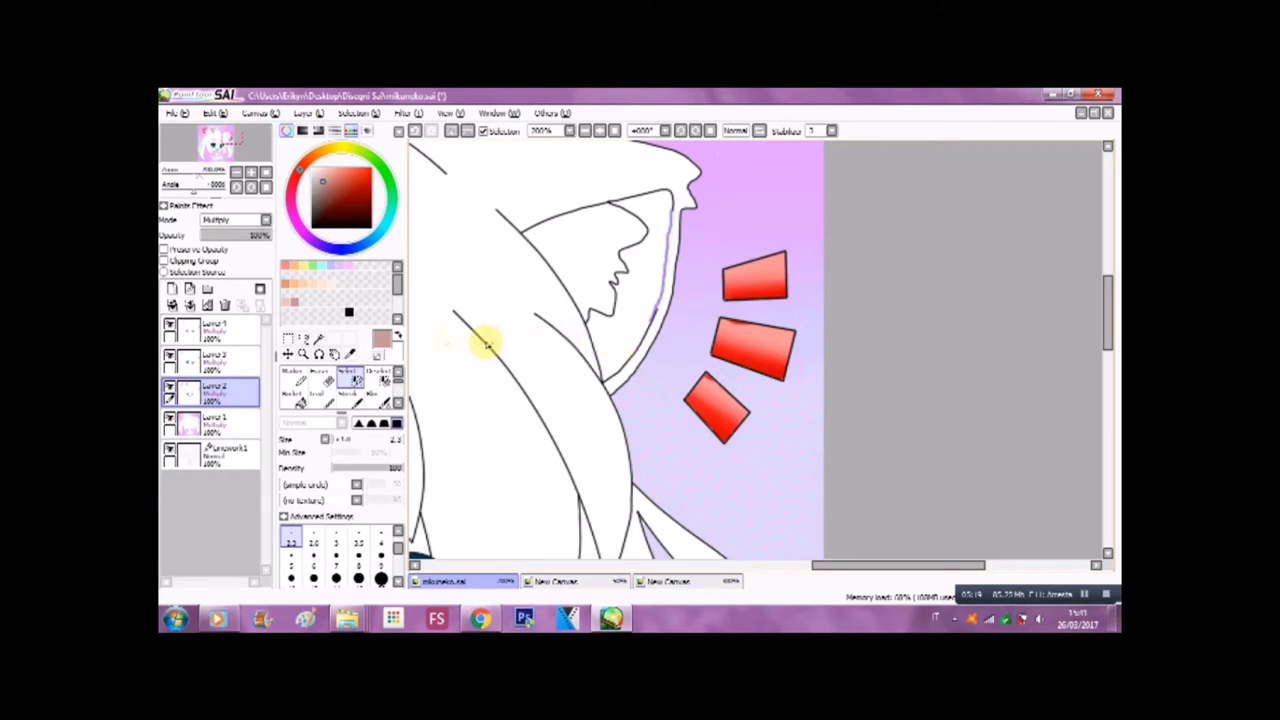
# Widen the selection strip along the inside of that ear's outer edge with the Select brush at size 12
pyautogui.click(252, 176)
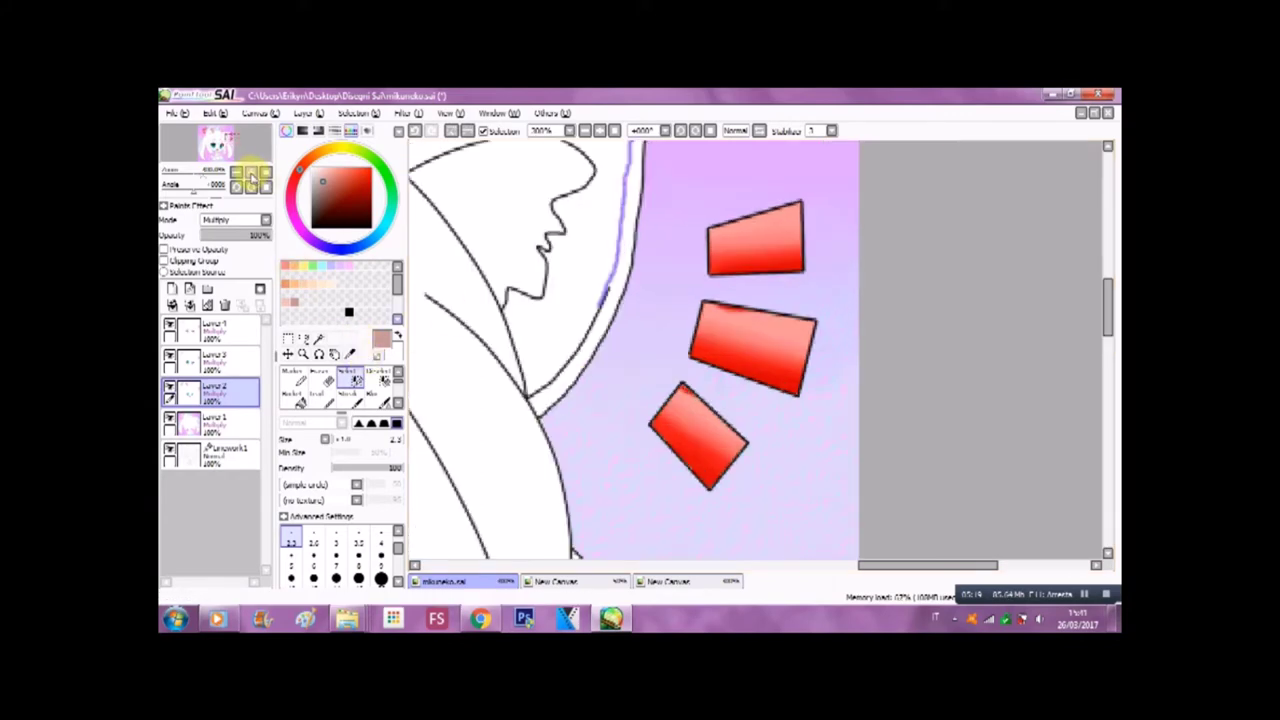
pyautogui.click(252, 176)
pyautogui.moveTo(1108, 322); pyautogui.dragTo(1108, 300)
pyautogui.click(381, 578)
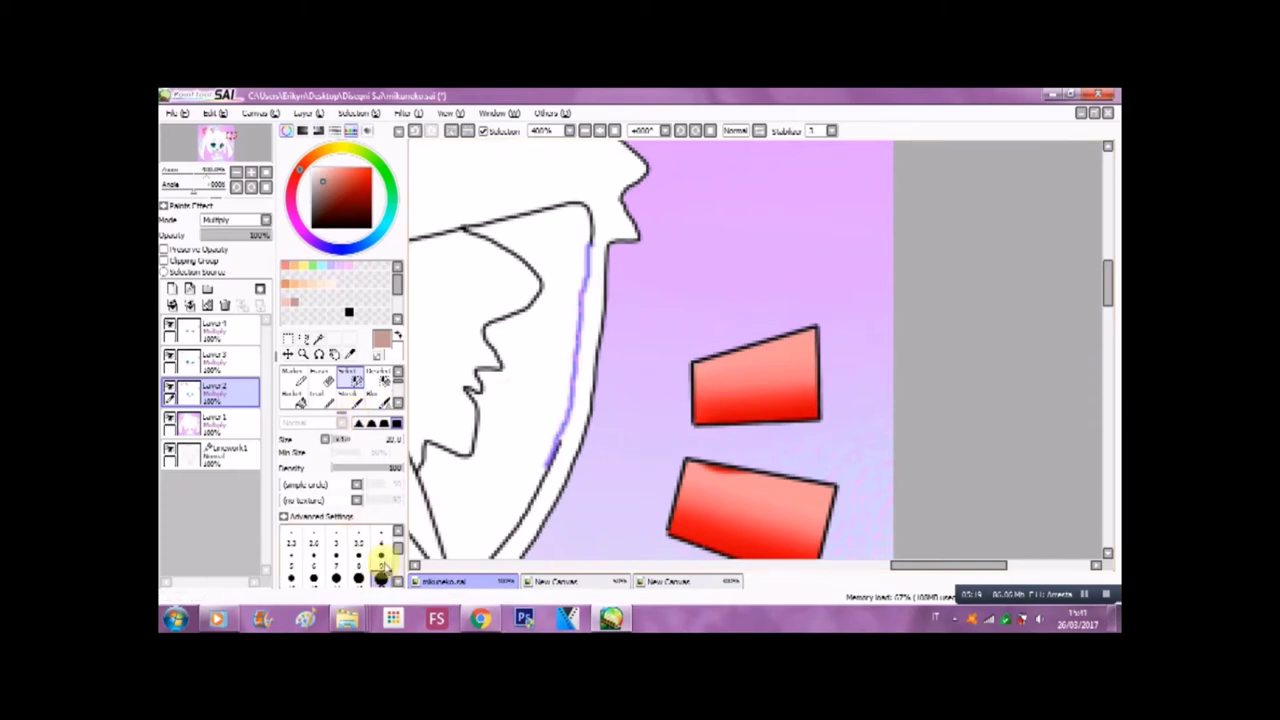
pyautogui.click(314, 578)
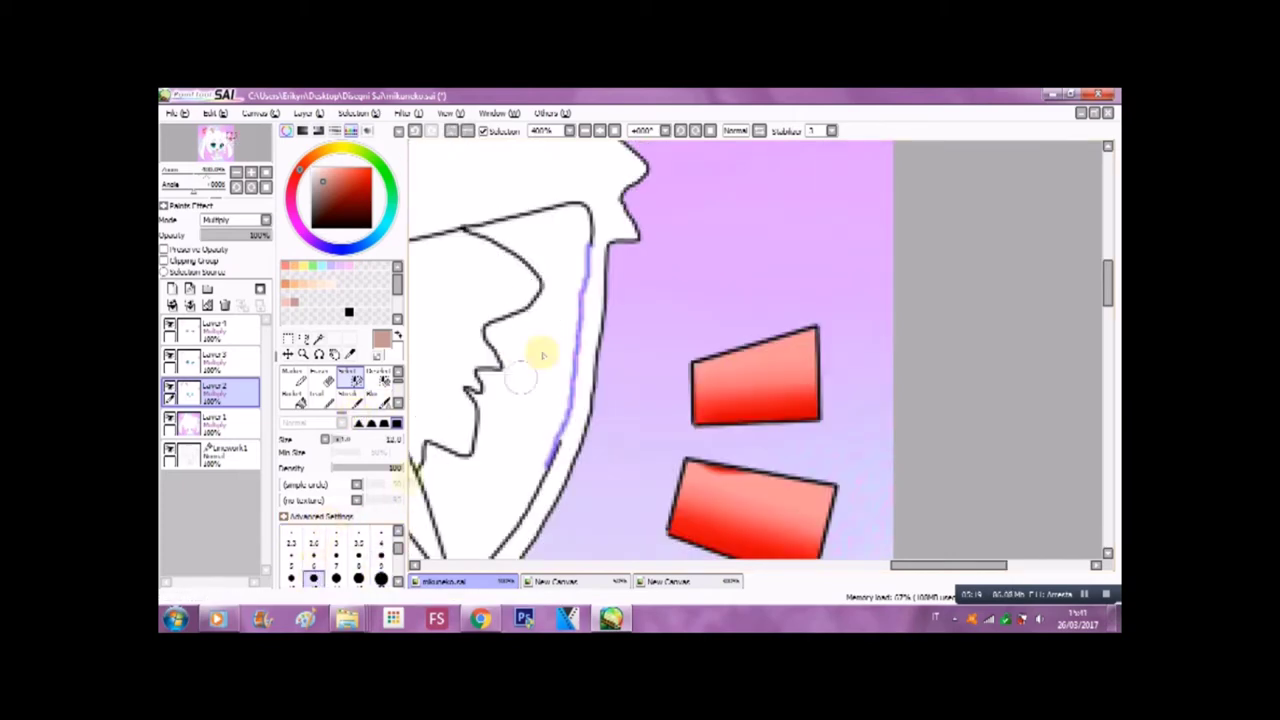
pyautogui.moveTo(574, 250); pyautogui.dragTo(545, 433)
pyautogui.moveTo(530, 478); pyautogui.dragTo(535, 420)
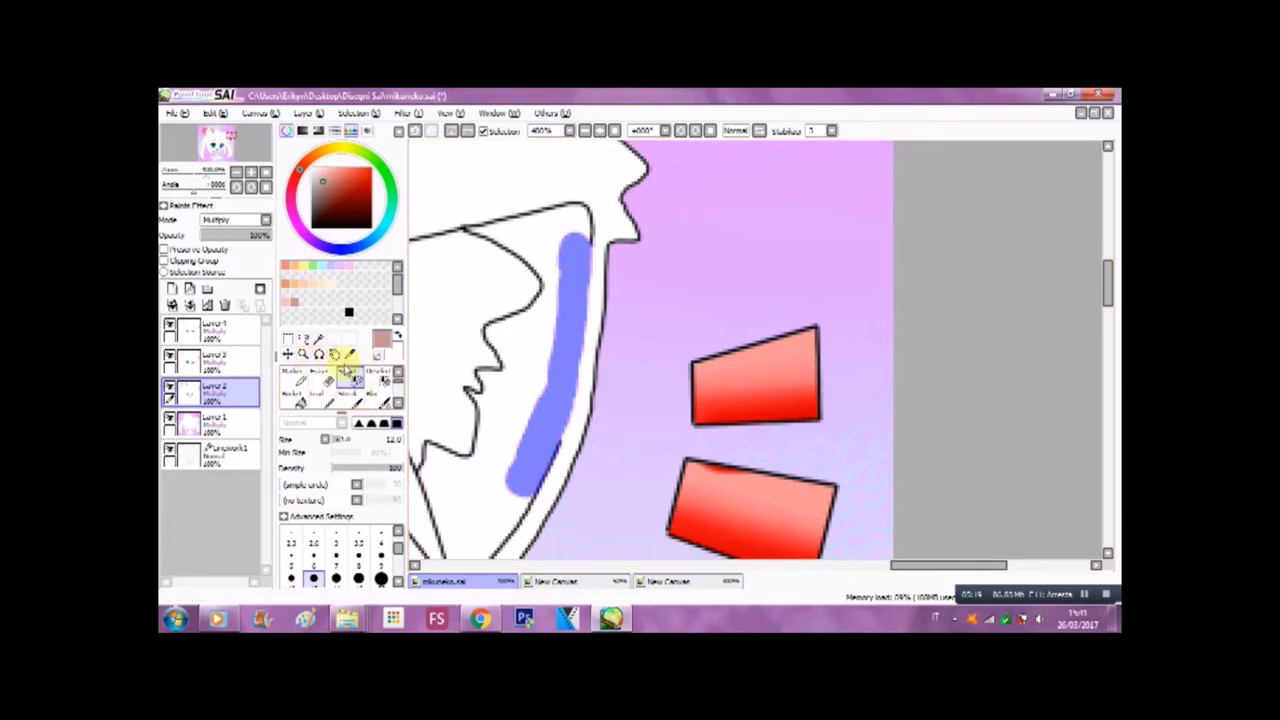
# Select the rest of that inner ear with the Magic Wand and refine its fur edge with the Select brush at size 2.3
pyautogui.click(351, 355)
pyautogui.click(318, 338)
pyautogui.click(528, 352)
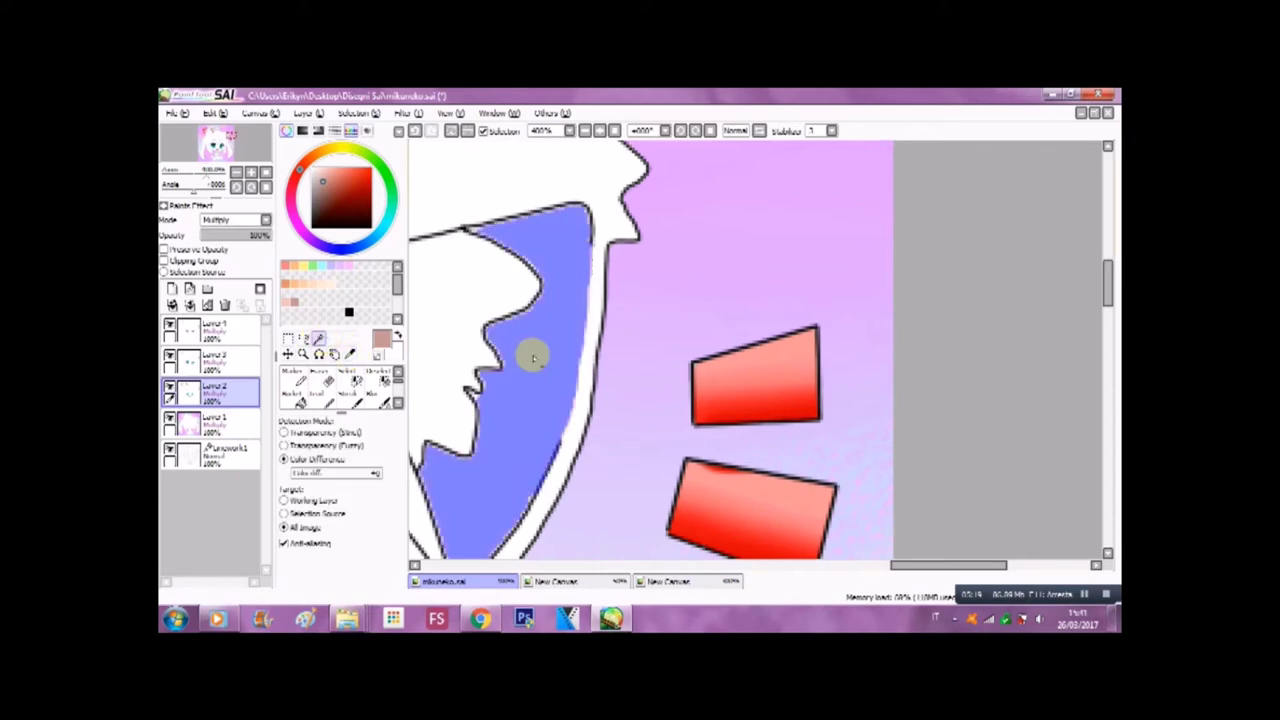
pyautogui.moveTo(1106, 285); pyautogui.dragTo(1108, 290)
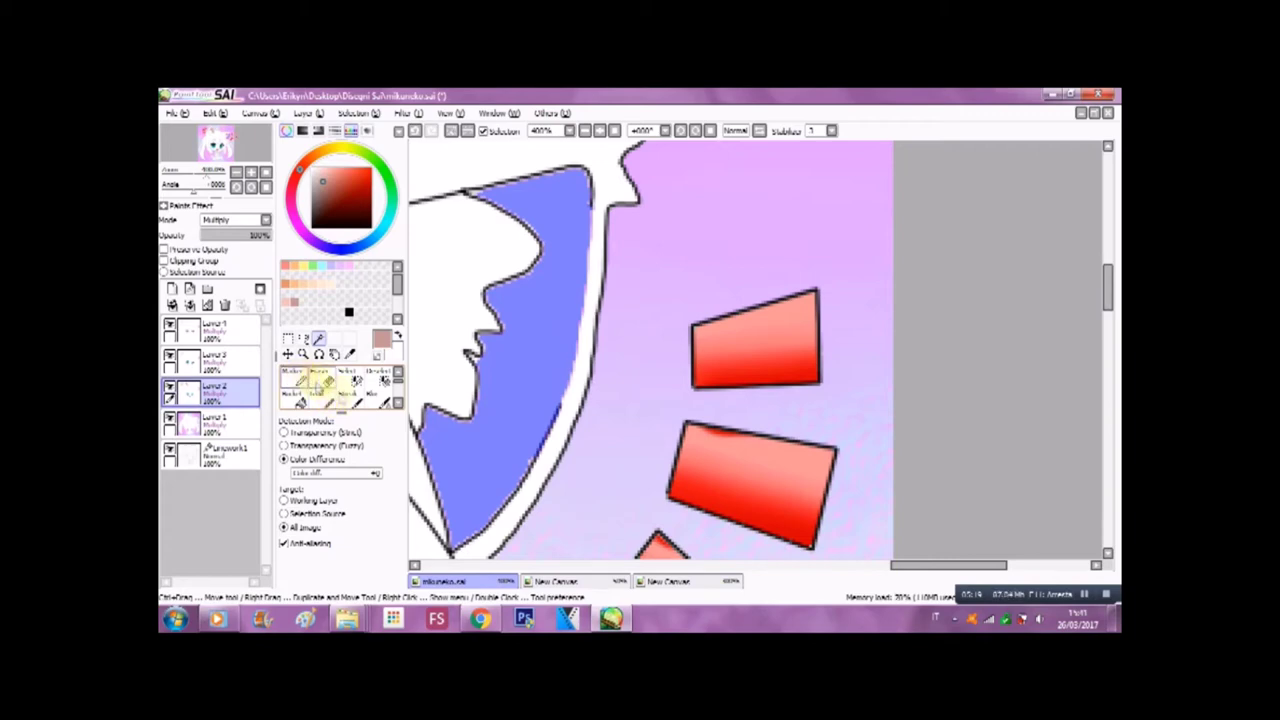
pyautogui.click(348, 377)
pyautogui.click(290, 542)
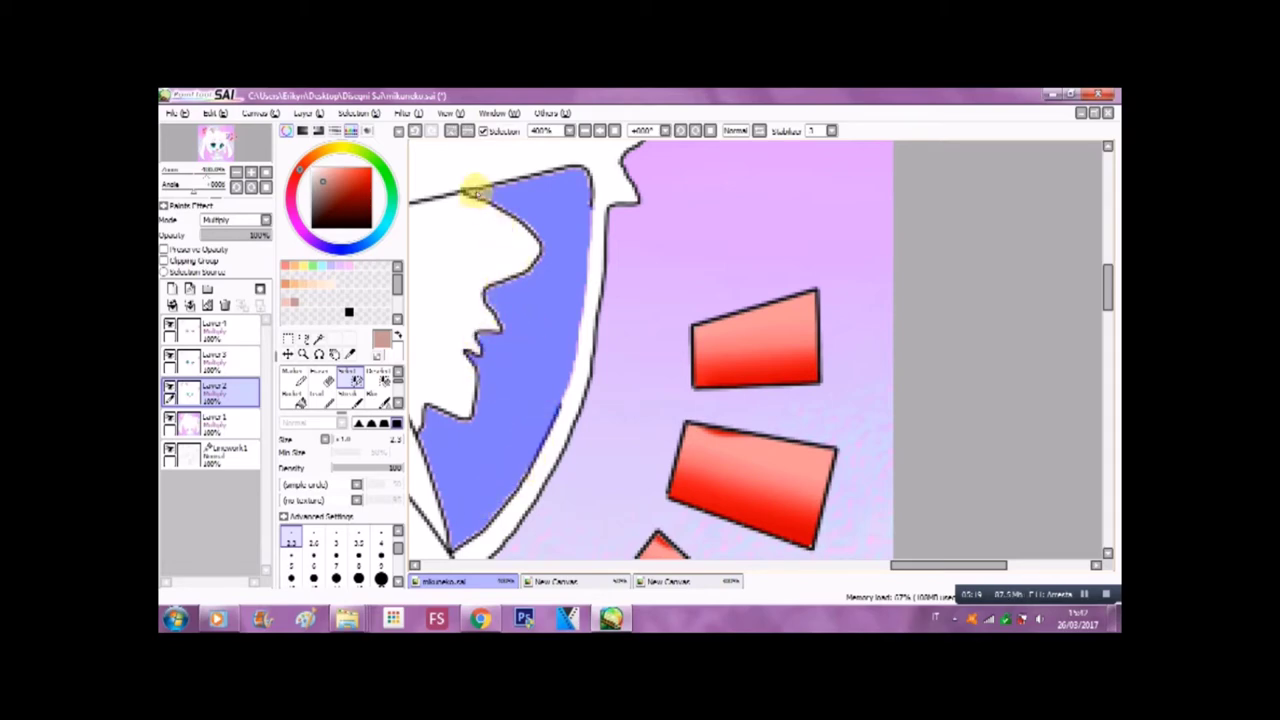
pyautogui.moveTo(480, 190)
pyautogui.mouseDown()
pyautogui.moveTo(523, 190)
pyautogui.moveTo(540, 230)
pyautogui.mouseUp()
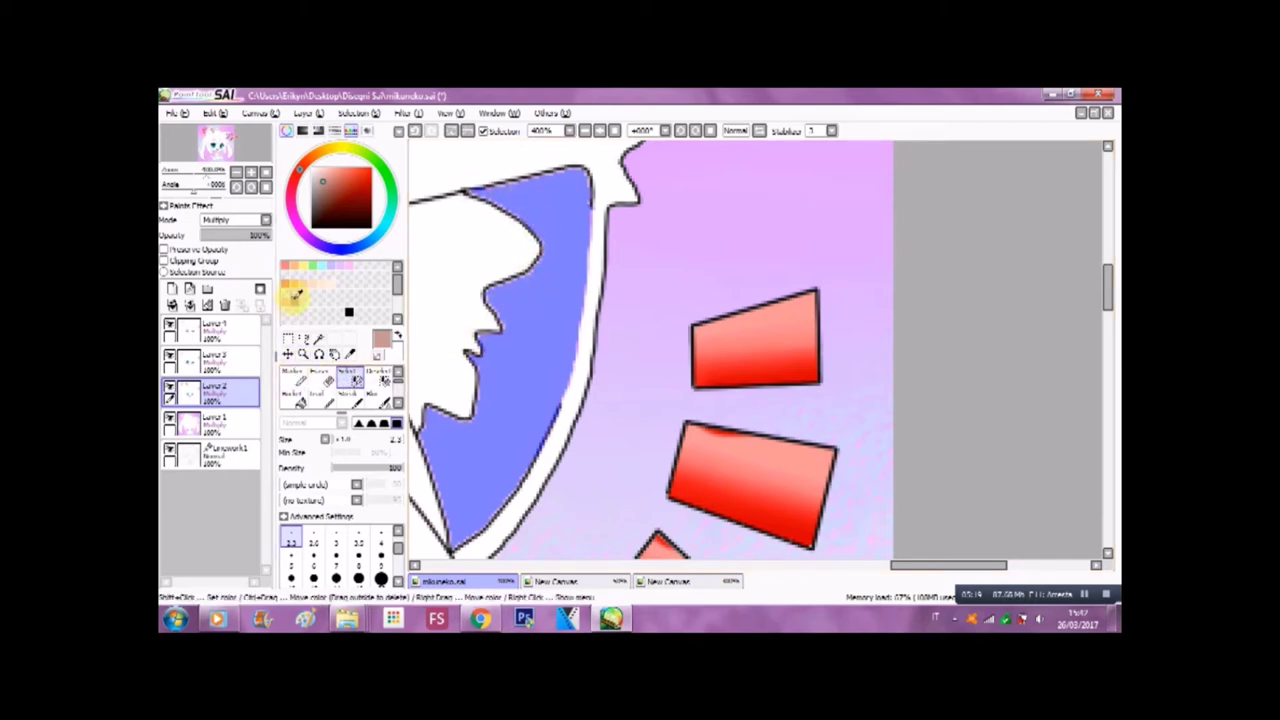
# Paint the selected inner ear brownish pink along the jagged fur and light pink along the outer side, using the Pen at size 25
pyautogui.click(292, 377)
pyautogui.moveTo(470, 195)
pyautogui.mouseDown()
pyautogui.moveTo(489, 240)
pyautogui.moveTo(512, 243)
pyautogui.moveTo(492, 325)
pyautogui.moveTo(566, 182)
pyautogui.moveTo(534, 235)
pyautogui.moveTo(491, 374)
pyautogui.moveTo(480, 346)
pyautogui.mouseUp()
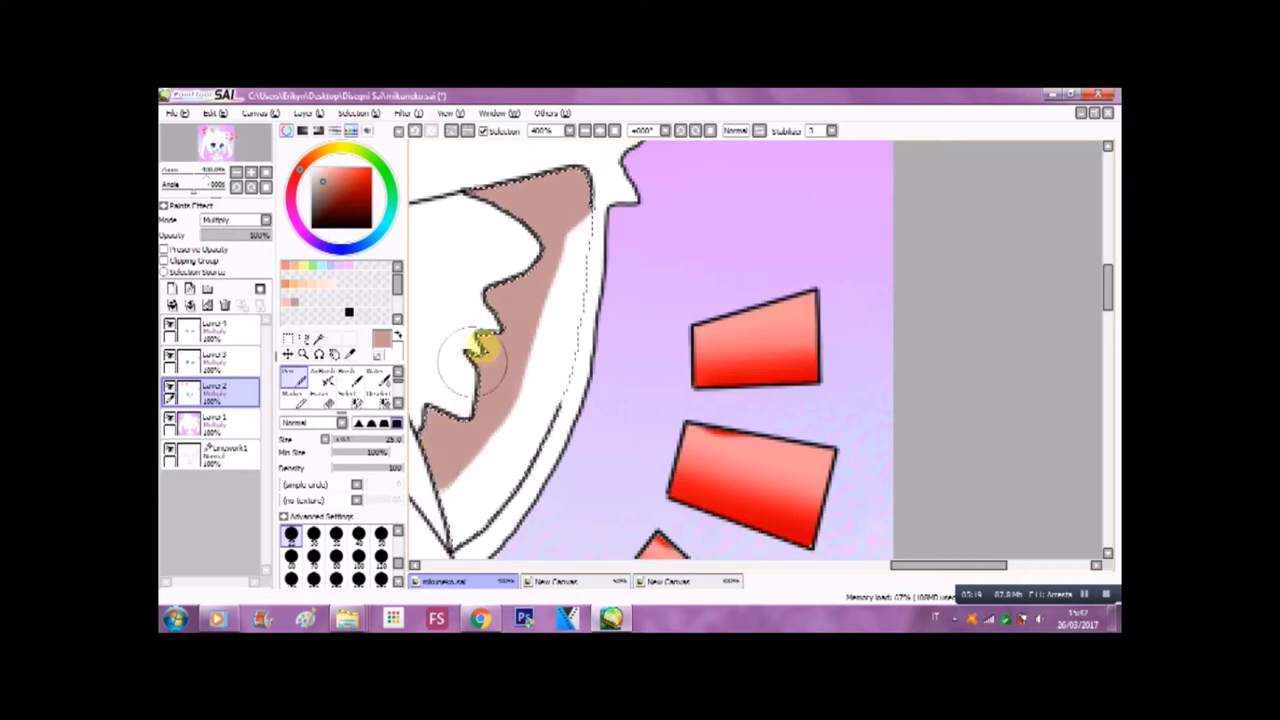
pyautogui.click(320, 273)
pyautogui.moveTo(580, 185)
pyautogui.mouseDown()
pyautogui.moveTo(603, 251)
pyautogui.moveTo(568, 345)
pyautogui.moveTo(545, 368)
pyautogui.moveTo(505, 488)
pyautogui.moveTo(451, 531)
pyautogui.moveTo(537, 410)
pyautogui.mouseUp()
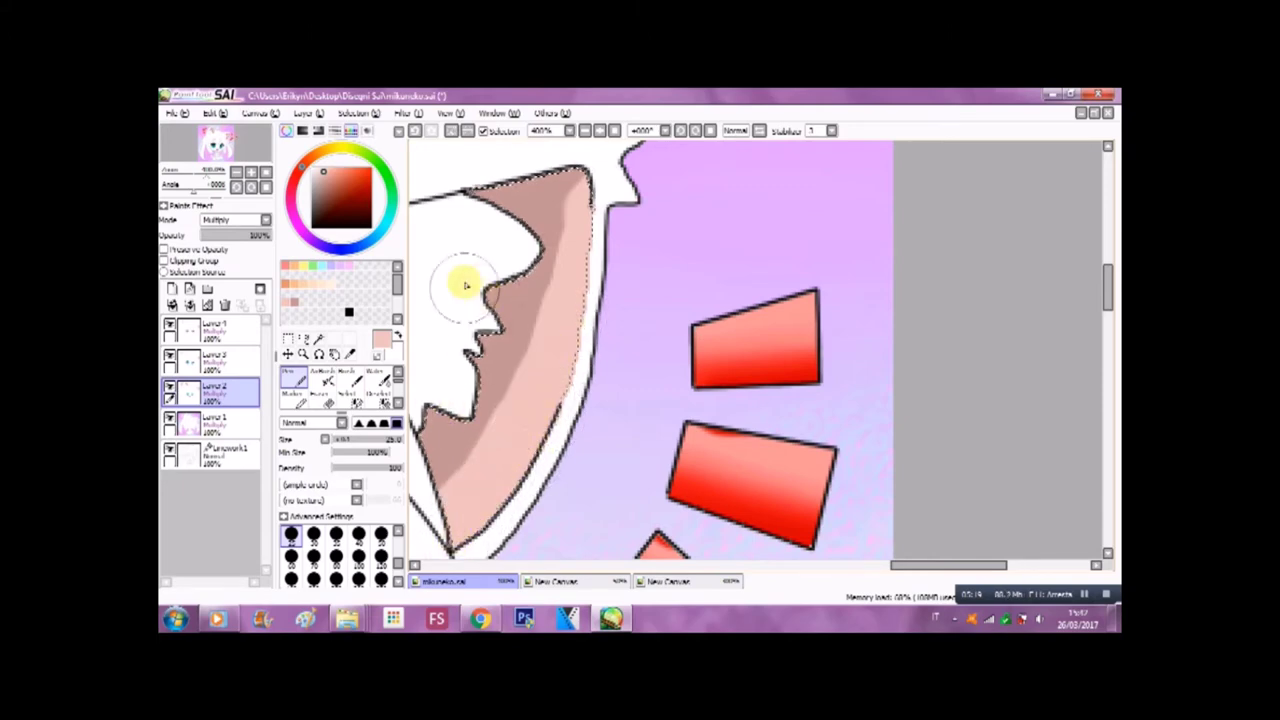
# Blend the second ear's two pink tones with the Blur tool at sizes 5 and 15, and clear the selection
pyautogui.click(320, 396)
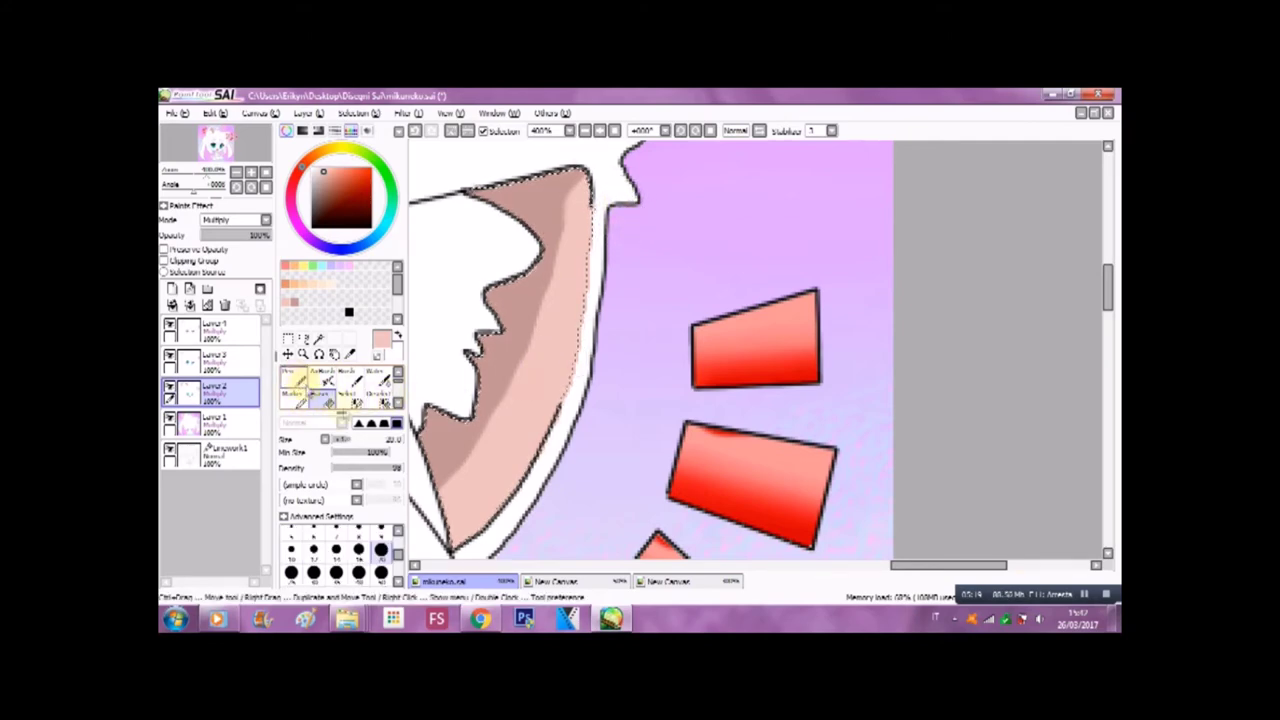
pyautogui.click(373, 397)
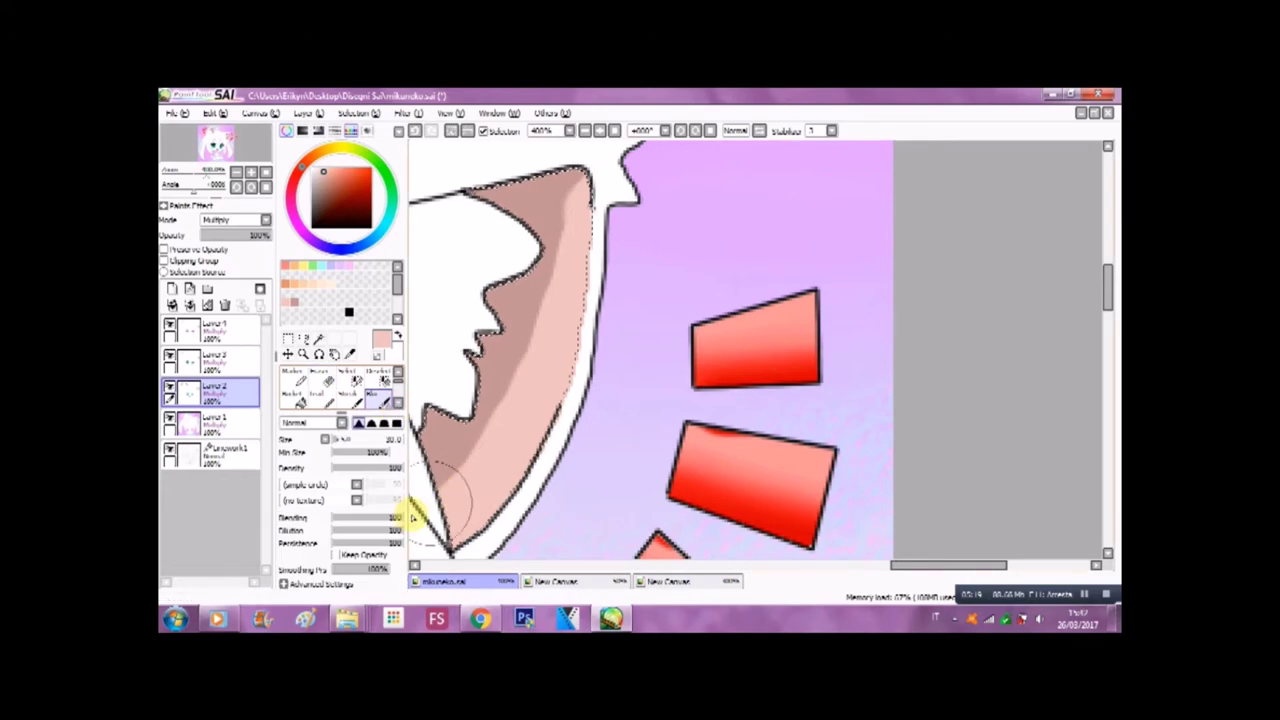
pyautogui.moveTo(343, 439); pyautogui.dragTo(337, 440)
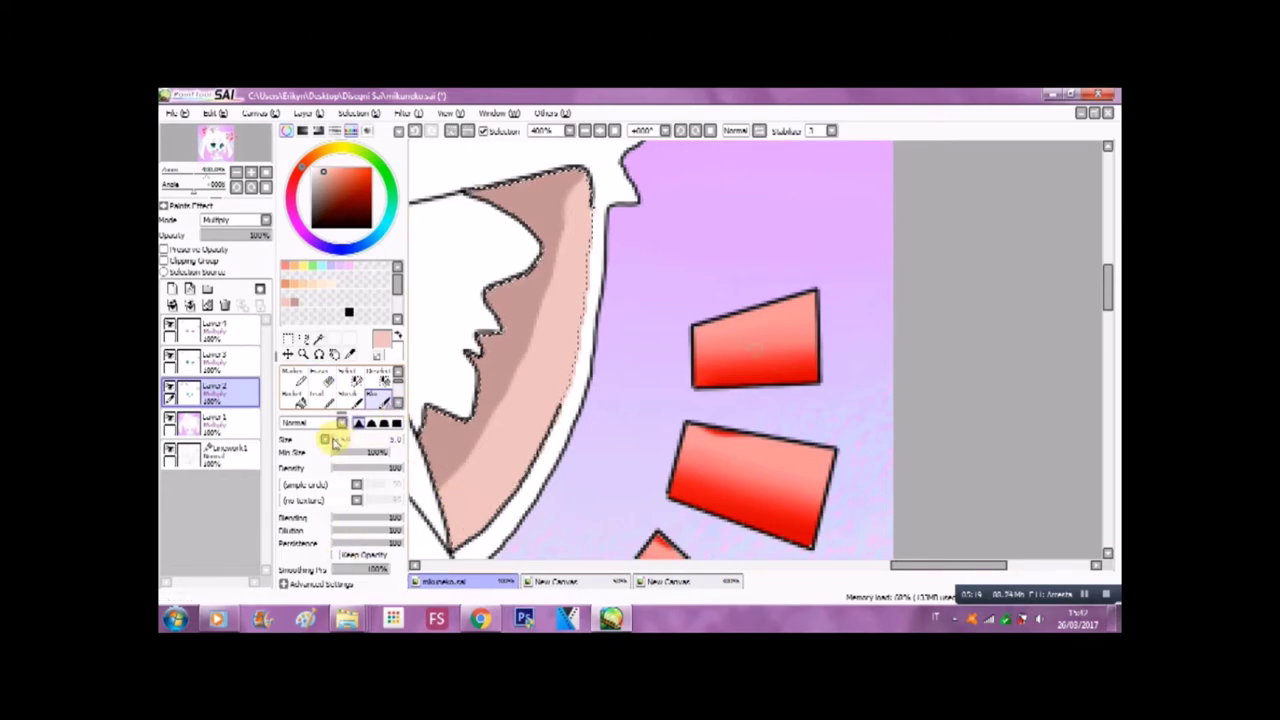
pyautogui.moveTo(440, 490); pyautogui.dragTo(518, 356)
pyautogui.moveTo(510, 400)
pyautogui.mouseDown()
pyautogui.moveTo(551, 228)
pyautogui.moveTo(576, 193)
pyautogui.mouseUp()
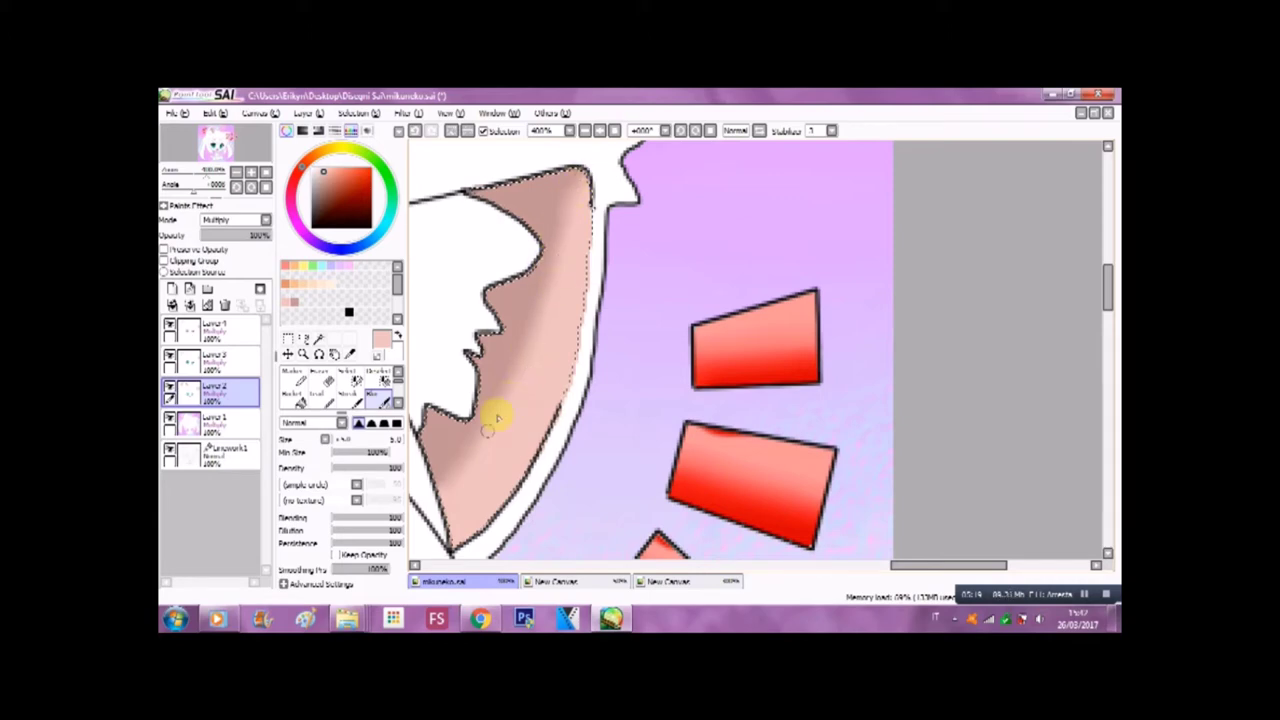
pyautogui.moveTo(443, 477); pyautogui.dragTo(425, 445)
pyautogui.moveTo(340, 445); pyautogui.dragTo(329, 443)
pyautogui.moveTo(502, 364)
pyautogui.mouseDown()
pyautogui.moveTo(551, 209)
pyautogui.moveTo(566, 230)
pyautogui.mouseUp()
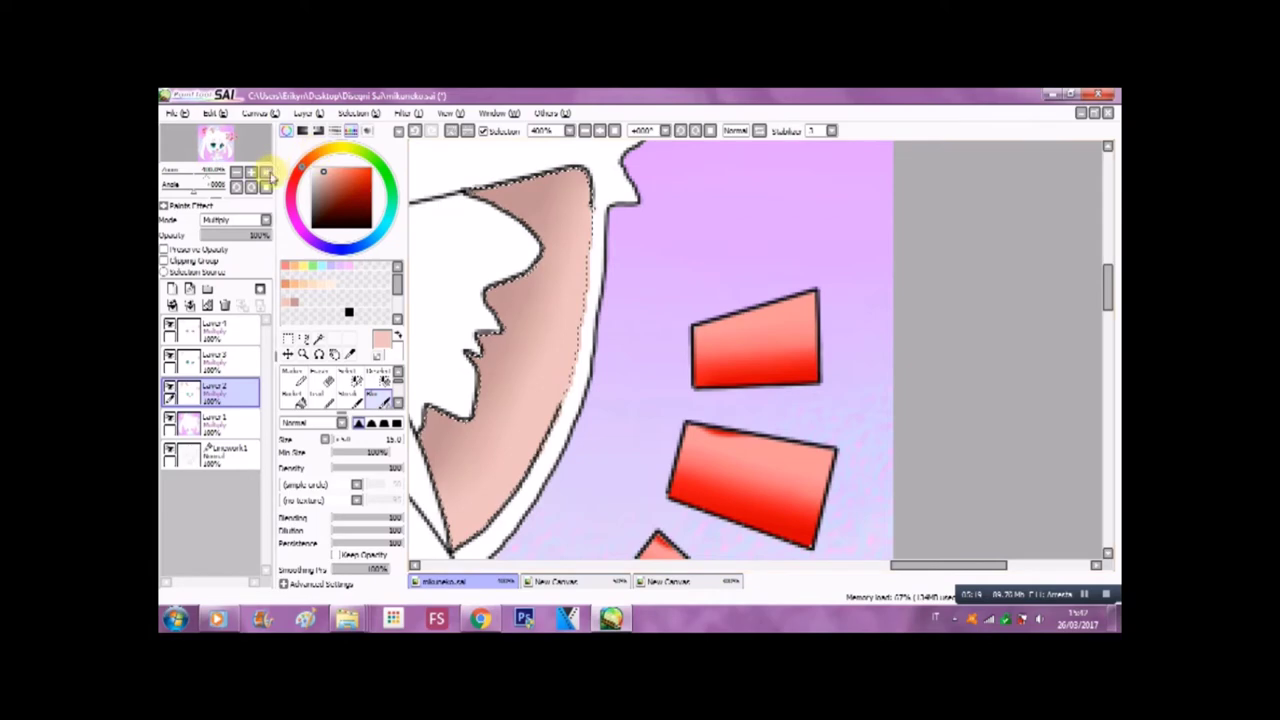
pyautogui.click(265, 172)
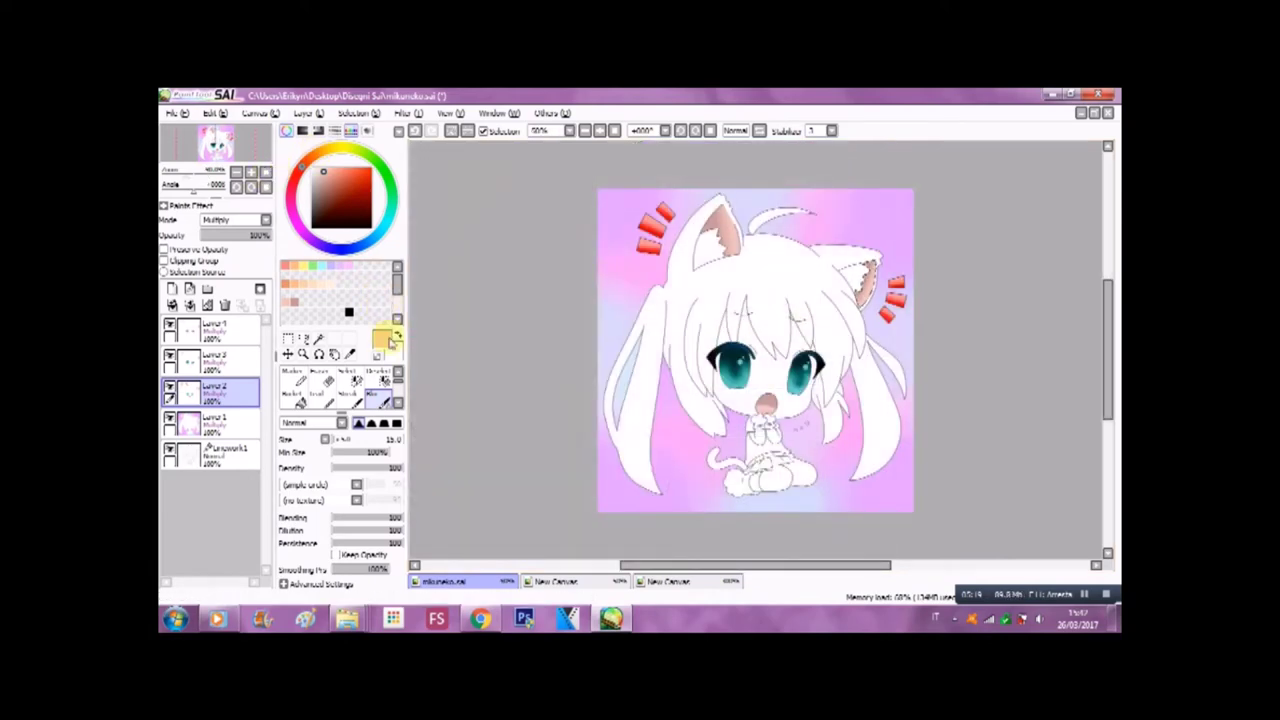
pyautogui.click(386, 374)
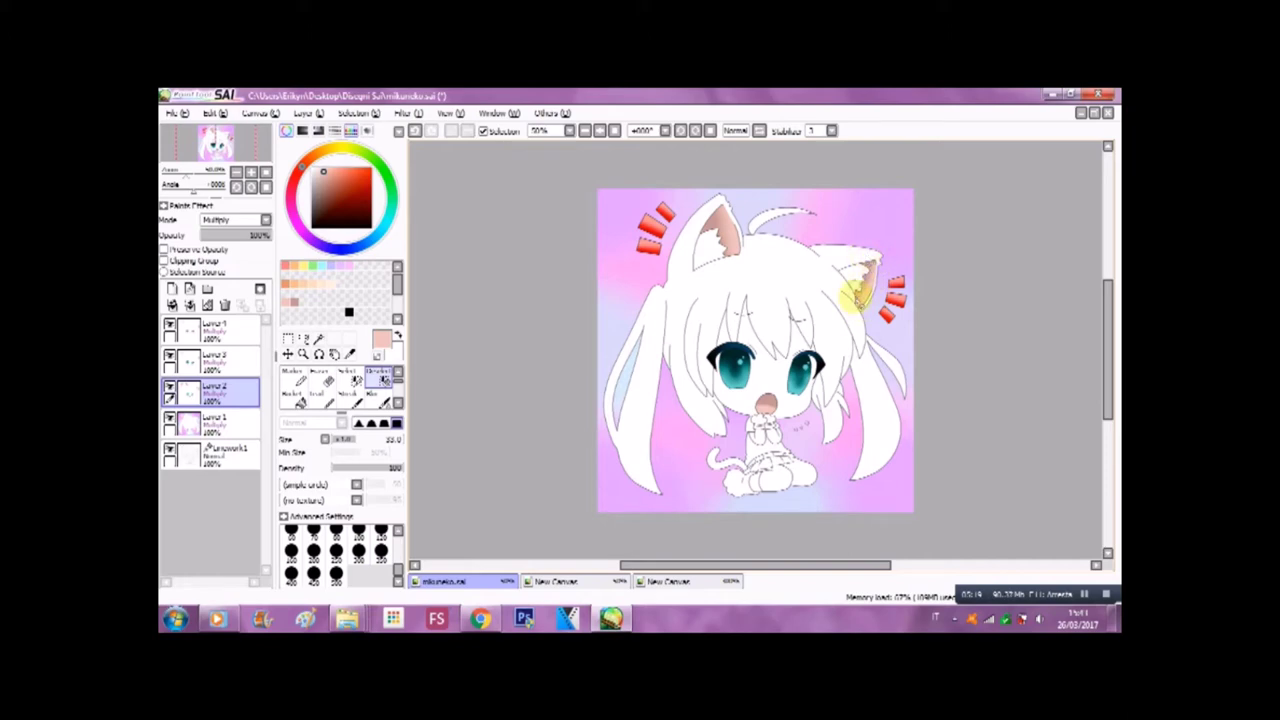
# Select the white fur tufts inside both cat ears with the Magic Wand
pyautogui.click(251, 173)
pyautogui.click(251, 173)
pyautogui.click(251, 173)
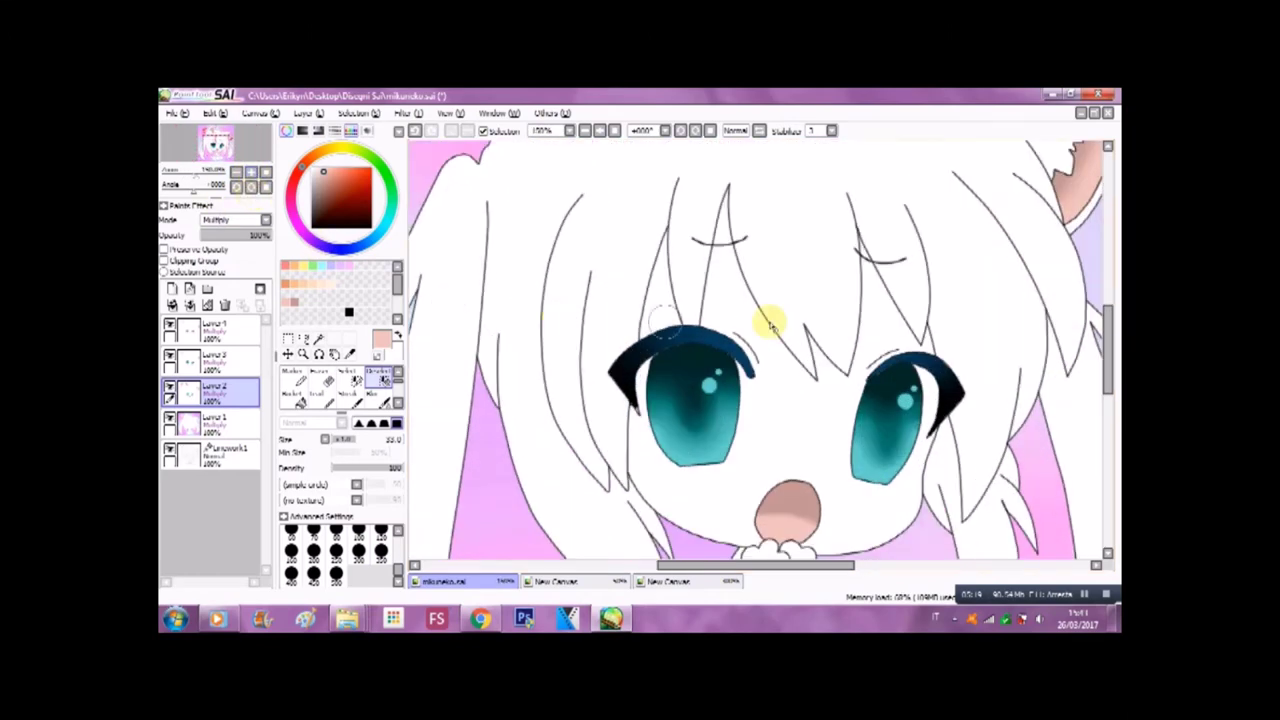
pyautogui.moveTo(1110, 345); pyautogui.dragTo(1113, 268)
pyautogui.moveTo(800, 566); pyautogui.dragTo(838, 550)
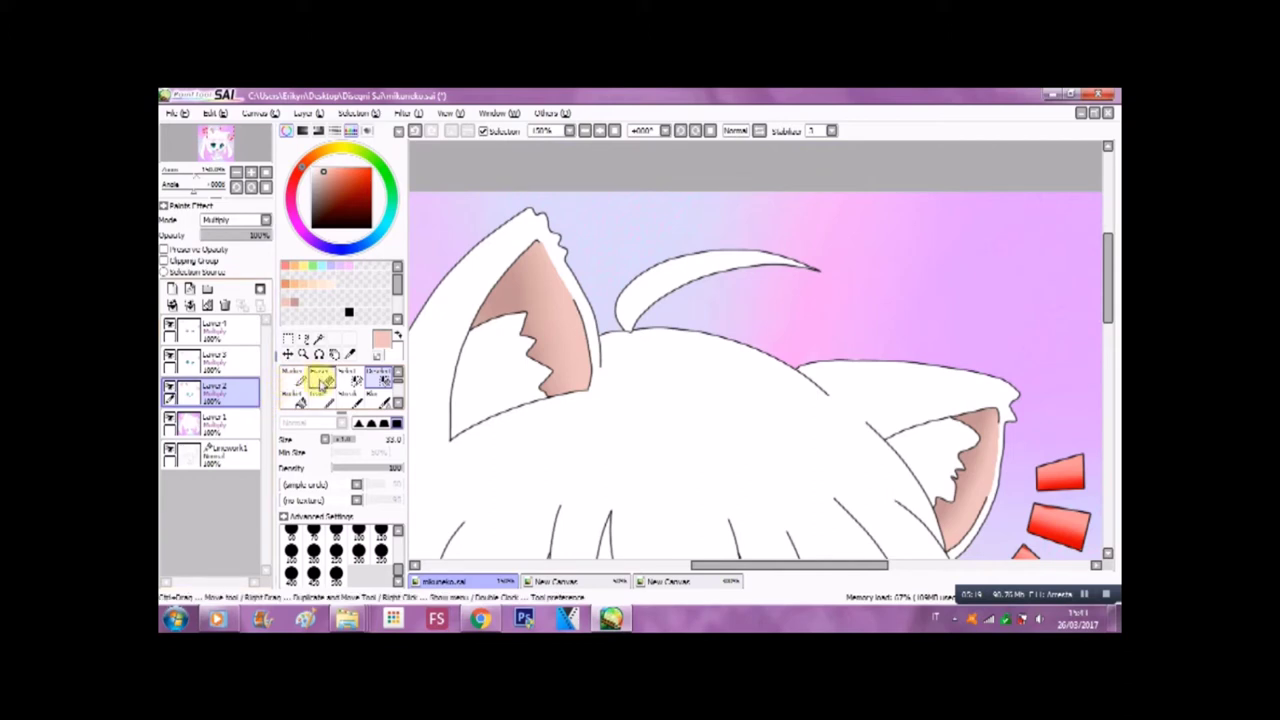
pyautogui.click(318, 338)
pyautogui.click(492, 358)
pyautogui.click(925, 450)
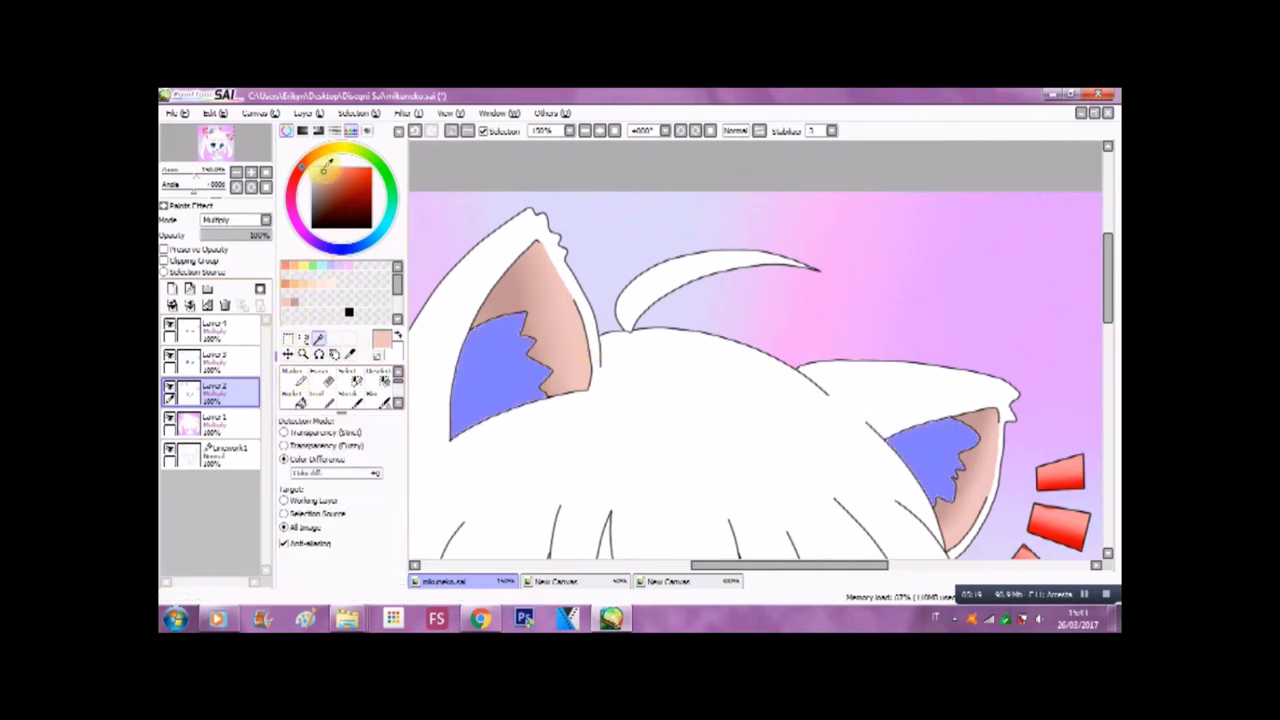
# Paint pale cyan shading on the sides of both ear tufts away from the jagged edge, using the Pen at size 25
pyautogui.moveTo(390, 218); pyautogui.dragTo(389, 216)
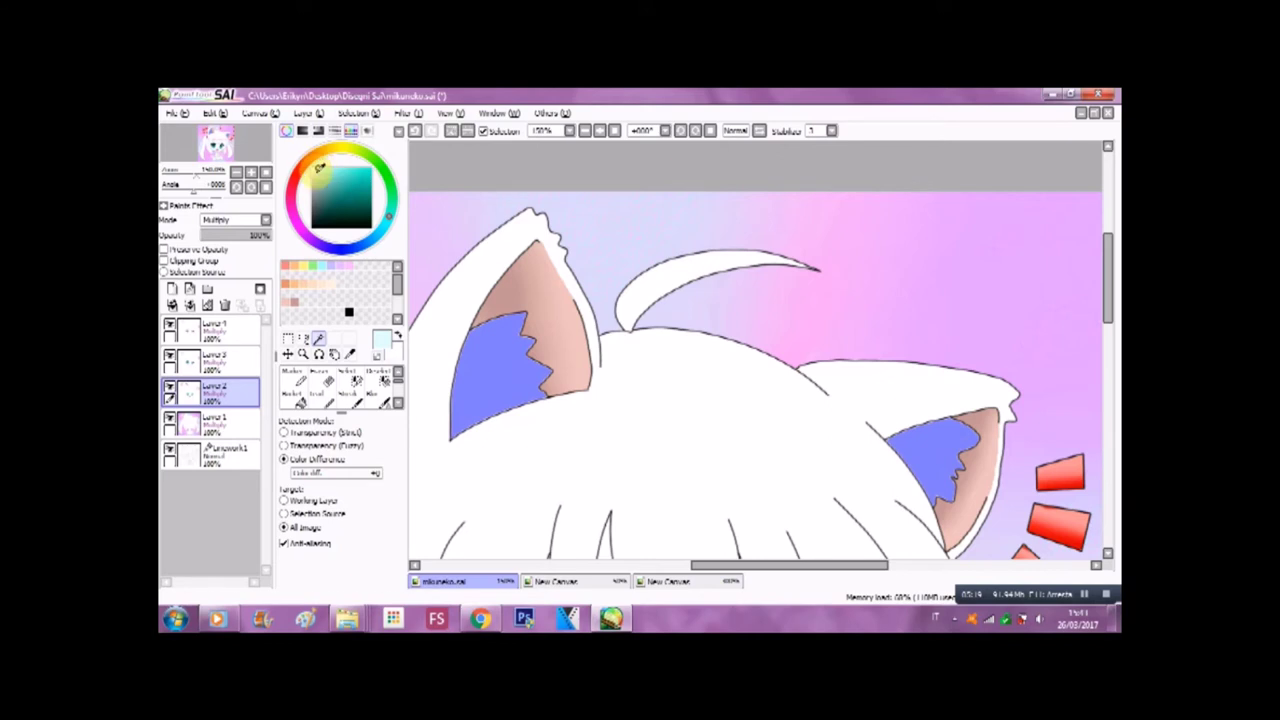
pyautogui.click(292, 373)
pyautogui.moveTo(470, 337)
pyautogui.mouseDown()
pyautogui.moveTo(456, 440)
pyautogui.moveTo(498, 409)
pyautogui.moveTo(481, 414)
pyautogui.moveTo(525, 406)
pyautogui.moveTo(505, 428)
pyautogui.moveTo(466, 372)
pyautogui.moveTo(490, 400)
pyautogui.mouseUp()
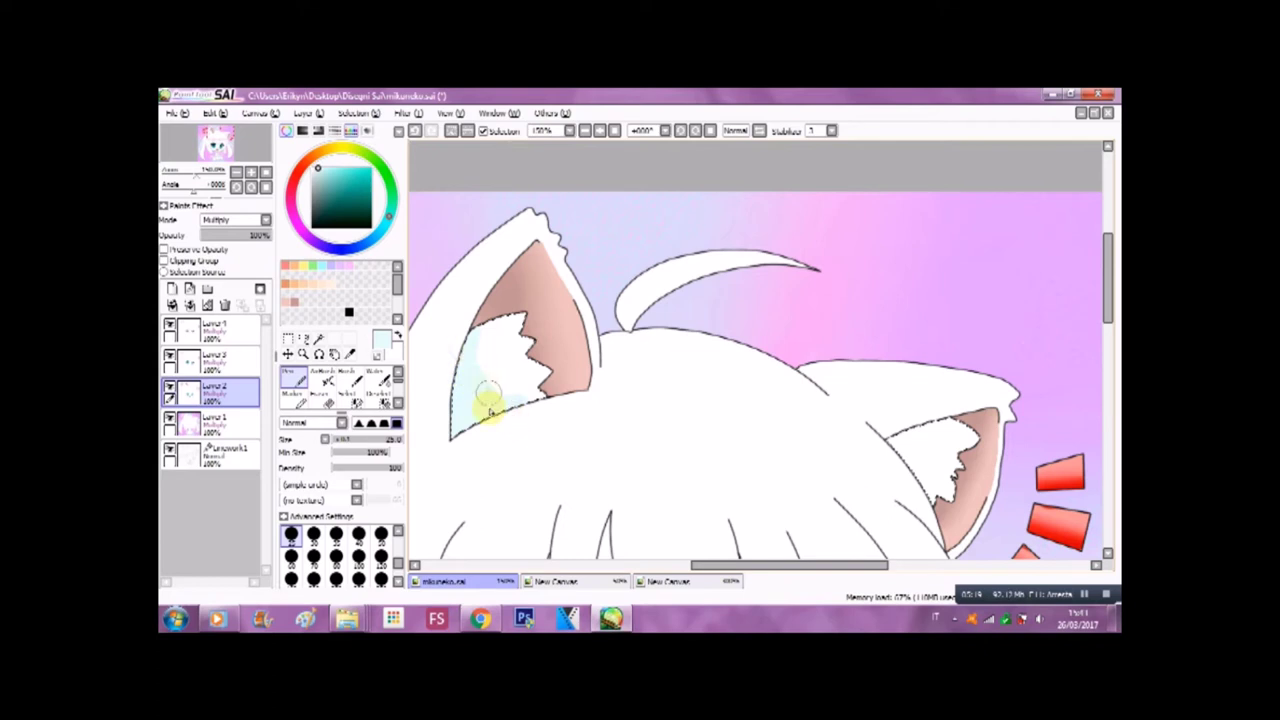
pyautogui.moveTo(908, 443)
pyautogui.mouseDown()
pyautogui.moveTo(928, 430)
pyautogui.moveTo(910, 461)
pyautogui.moveTo(925, 480)
pyautogui.moveTo(921, 452)
pyautogui.mouseUp()
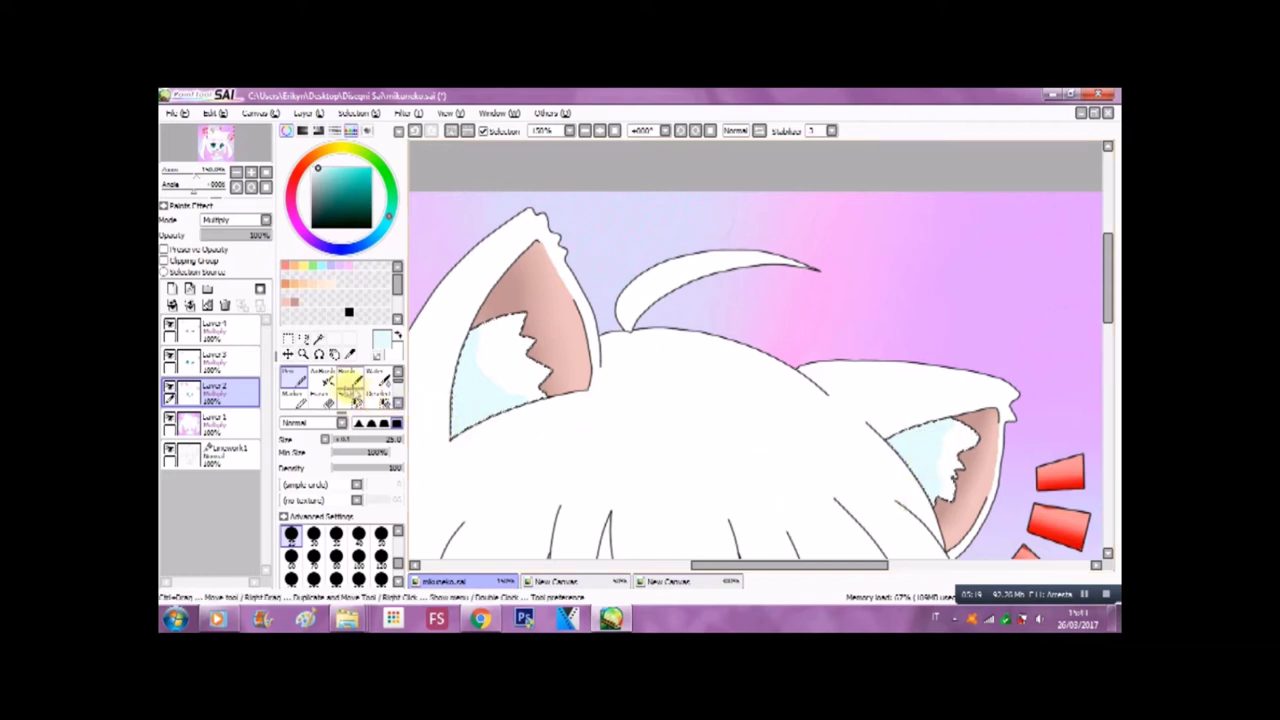
# Soften the pale cyan shading into the white fur of both ear tufts with the Blur tool at size 15
pyautogui.click(322, 396)
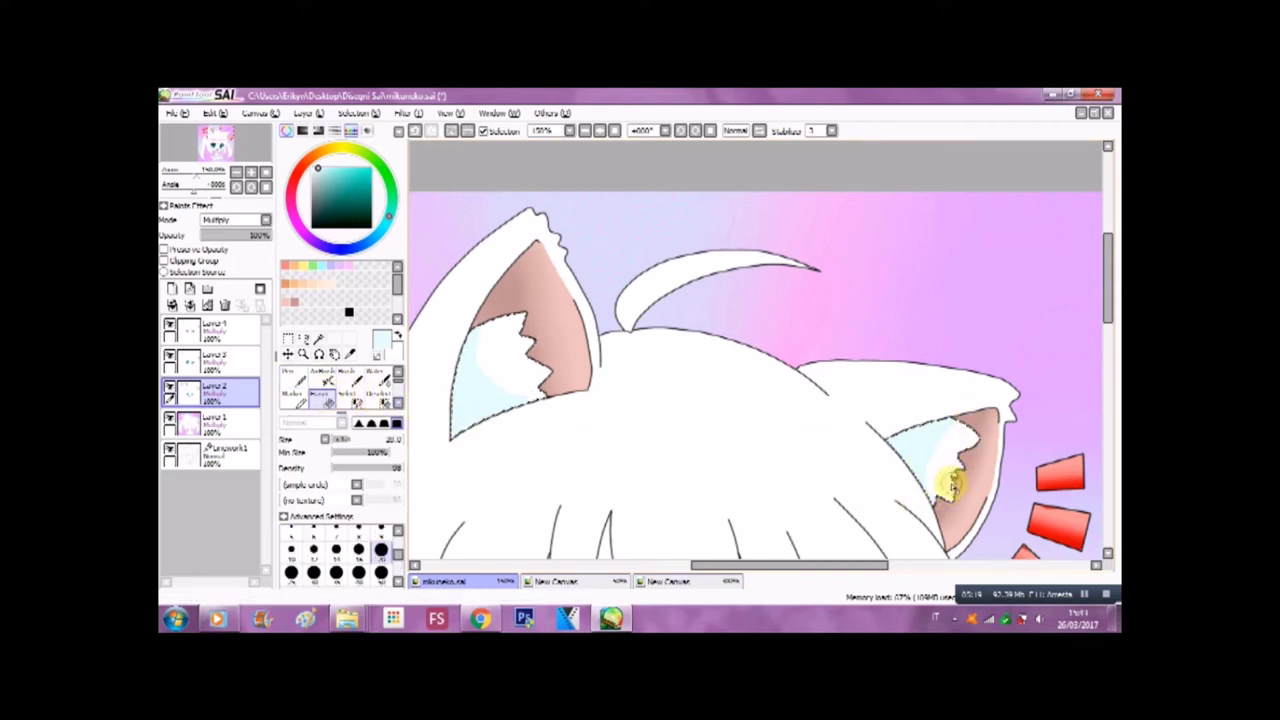
pyautogui.click(397, 402)
pyautogui.click(383, 402)
pyautogui.moveTo(486, 346)
pyautogui.mouseDown()
pyautogui.moveTo(507, 384)
pyautogui.moveTo(482, 354)
pyautogui.moveTo(527, 399)
pyautogui.moveTo(493, 385)
pyautogui.moveTo(508, 396)
pyautogui.moveTo(484, 337)
pyautogui.moveTo(512, 396)
pyautogui.moveTo(478, 322)
pyautogui.moveTo(487, 364)
pyautogui.moveTo(485, 337)
pyautogui.moveTo(468, 372)
pyautogui.moveTo(518, 398)
pyautogui.mouseUp()
pyautogui.moveTo(957, 428); pyautogui.dragTo(918, 485)
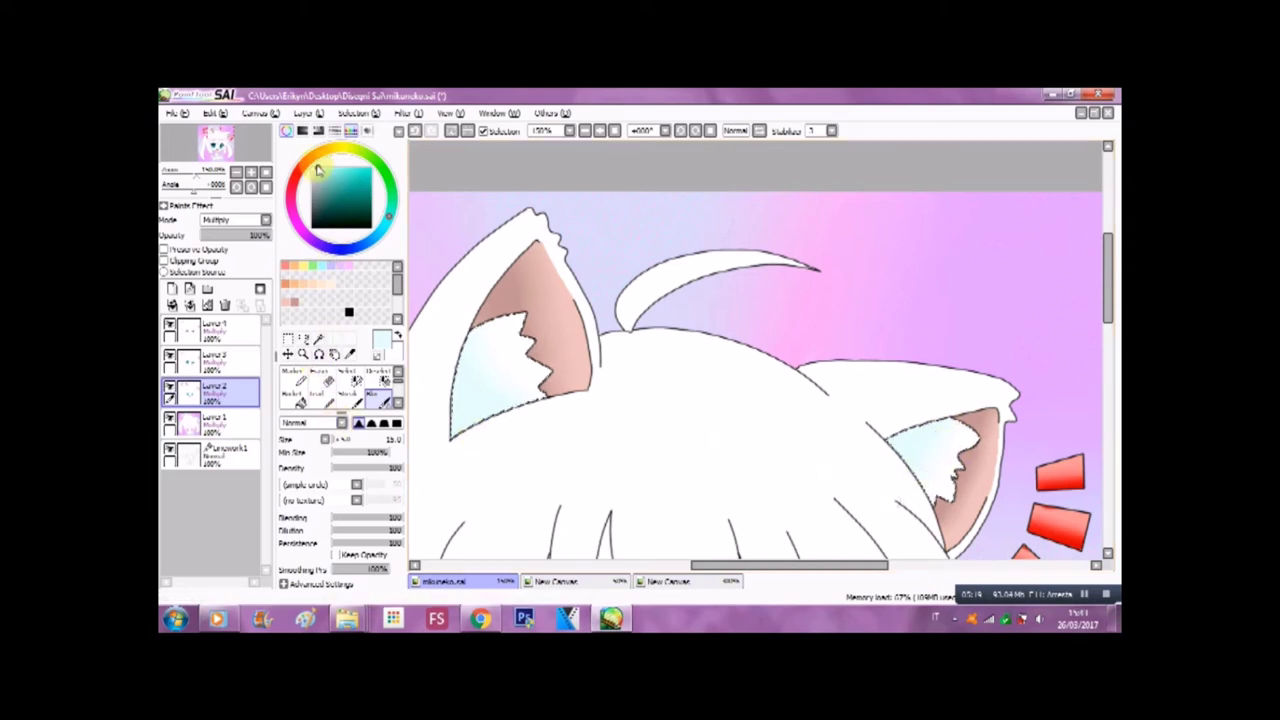
# Add pale grey shading to the base corners of both ear tufts using the Pen at size 25, and blend it with the Blur tool
pyautogui.click(341, 220)
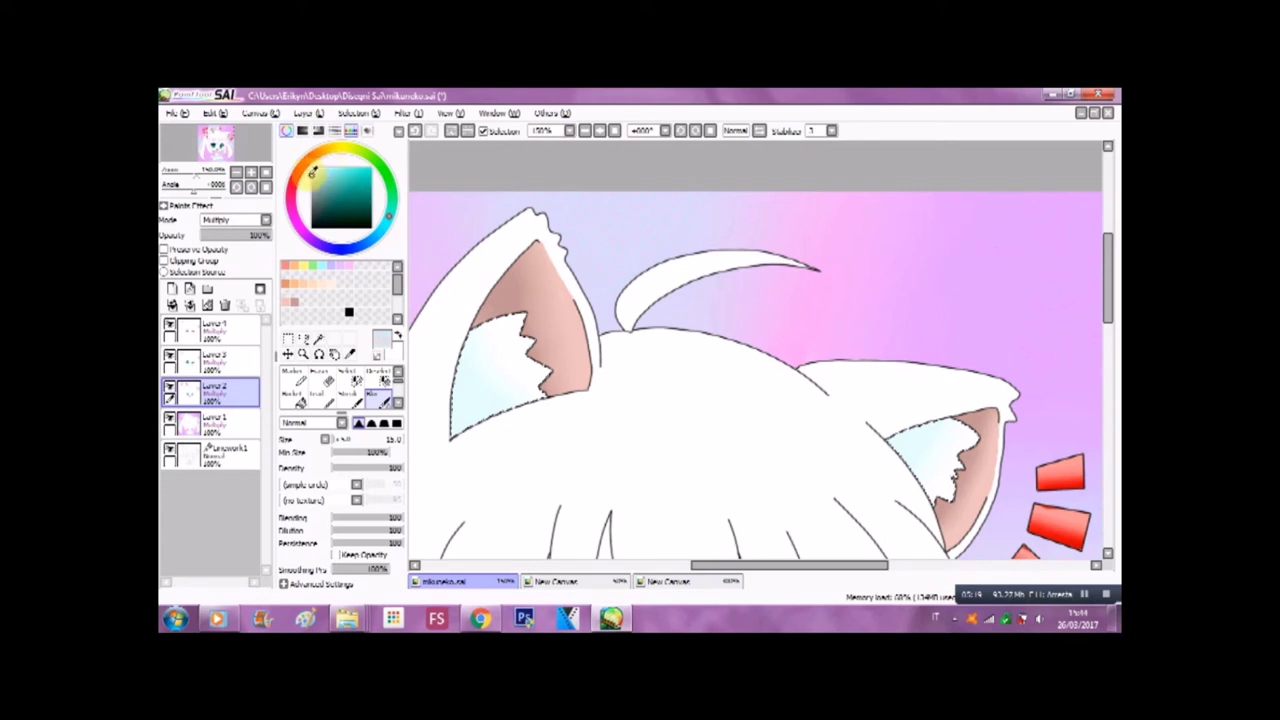
pyautogui.click(292, 375)
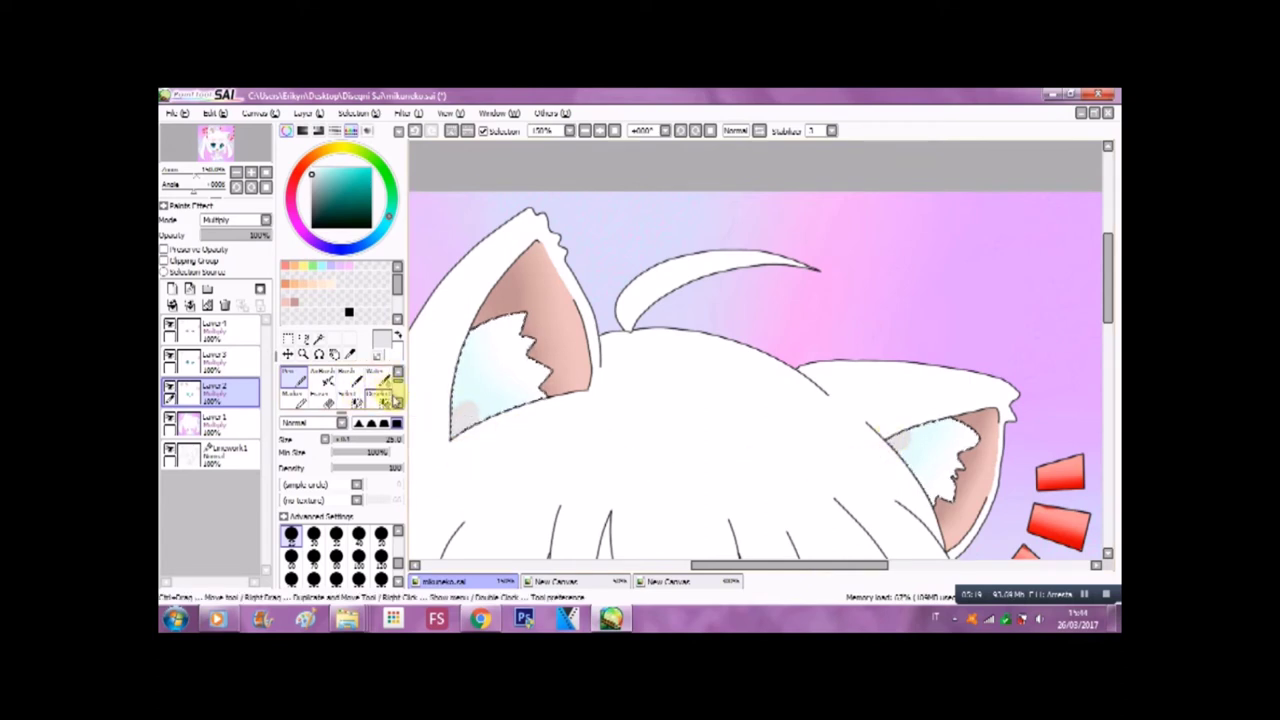
pyautogui.click(371, 397)
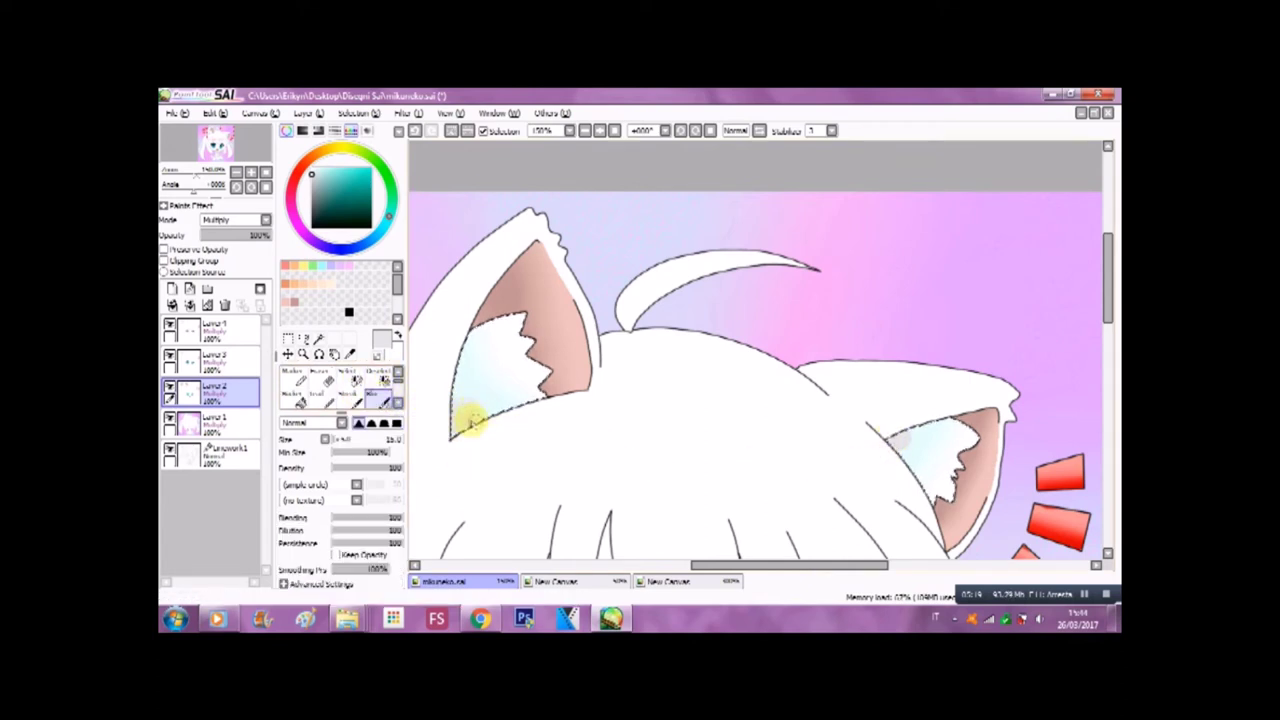
pyautogui.moveTo(454, 437)
pyautogui.mouseDown()
pyautogui.moveTo(451, 400)
pyautogui.moveTo(455, 448)
pyautogui.mouseUp()
pyautogui.moveTo(917, 452); pyautogui.dragTo(914, 463)
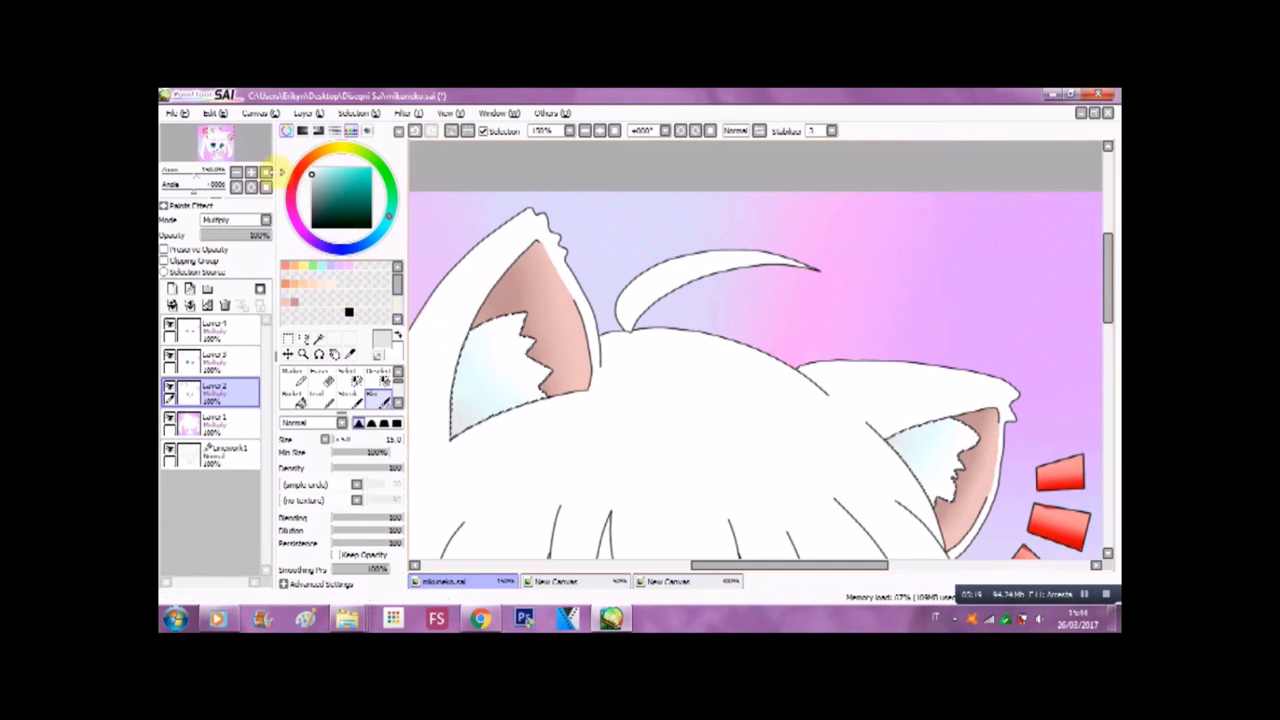
# Clear the selection over both ear tufts with the Deselect brush at size 350
pyautogui.click(264, 173)
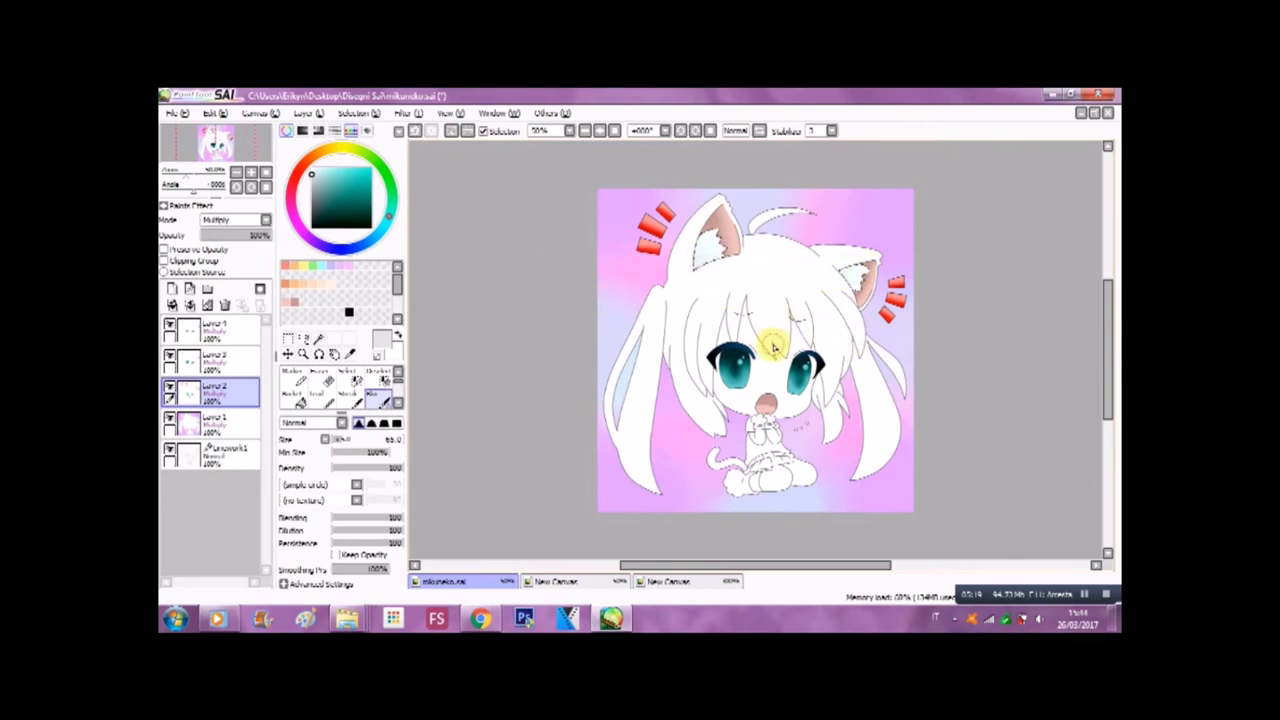
pyautogui.click(378, 373)
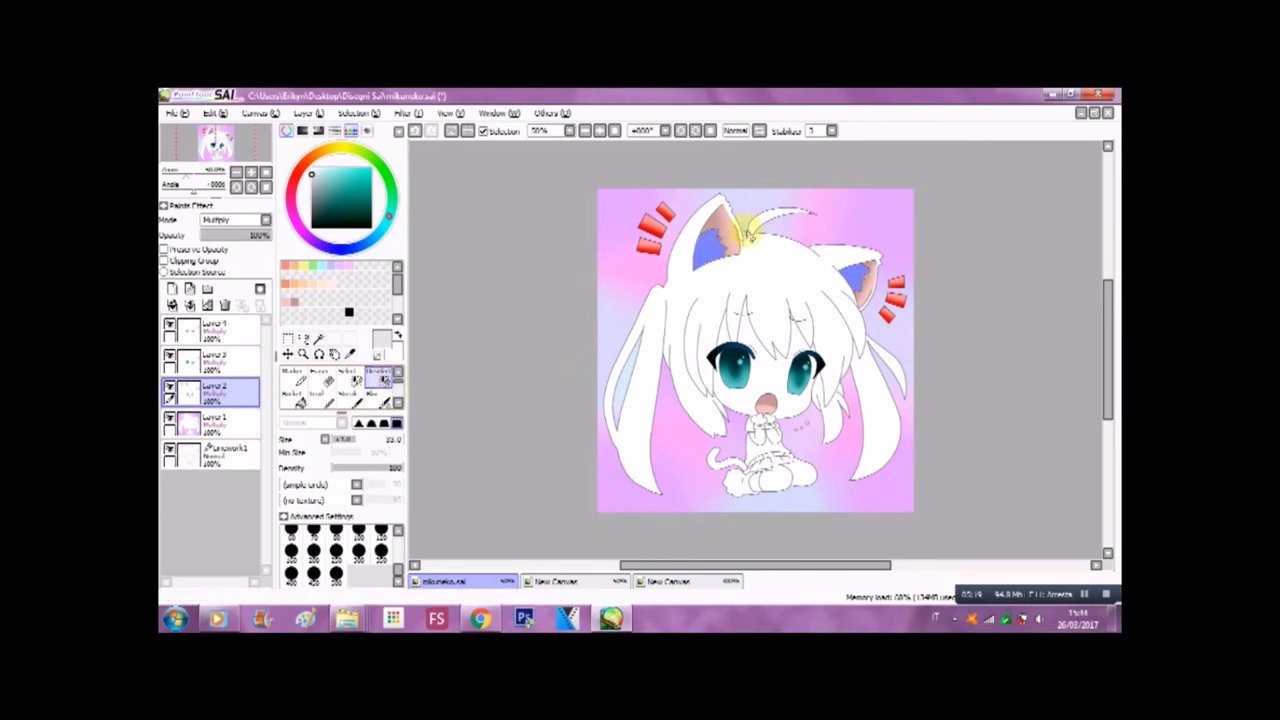
pyautogui.click(380, 551)
pyautogui.moveTo(753, 263)
pyautogui.mouseDown()
pyautogui.moveTo(737, 254)
pyautogui.moveTo(864, 281)
pyautogui.mouseUp()
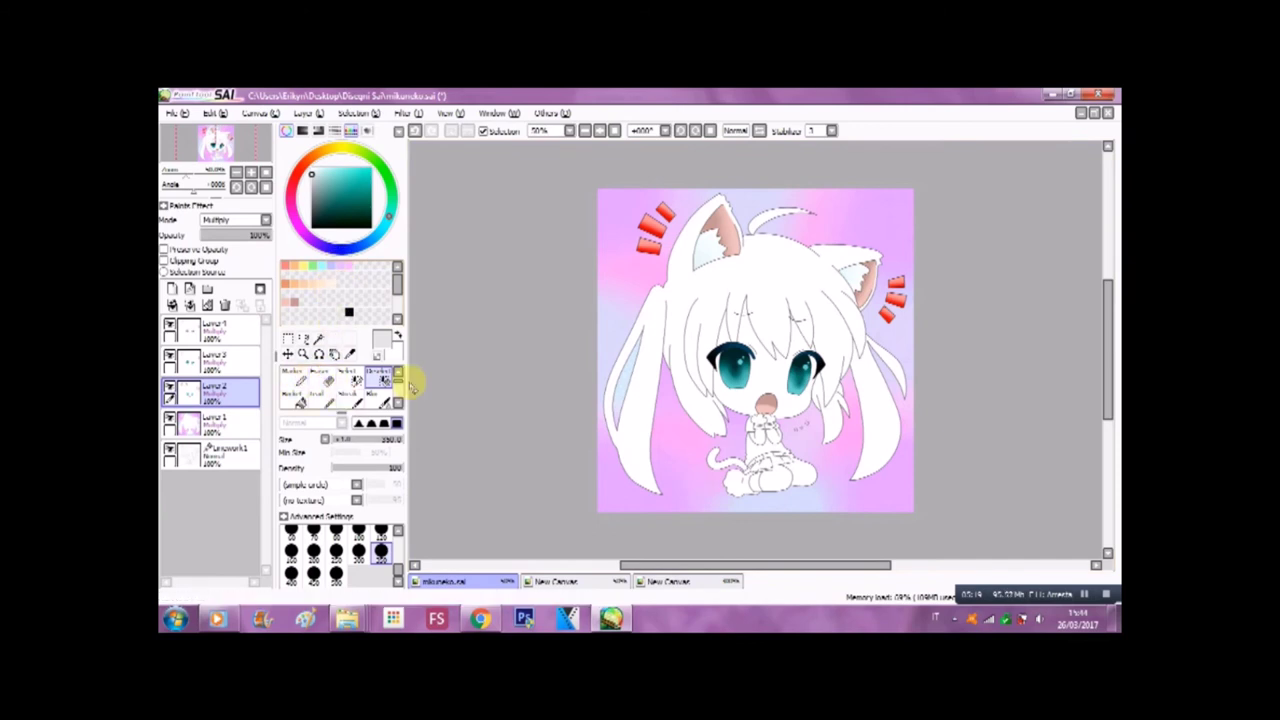
# Select the face skin and the small skin gaps between the fringe strands with the Magic Wand
pyautogui.click(318, 338)
pyautogui.click(770, 386)
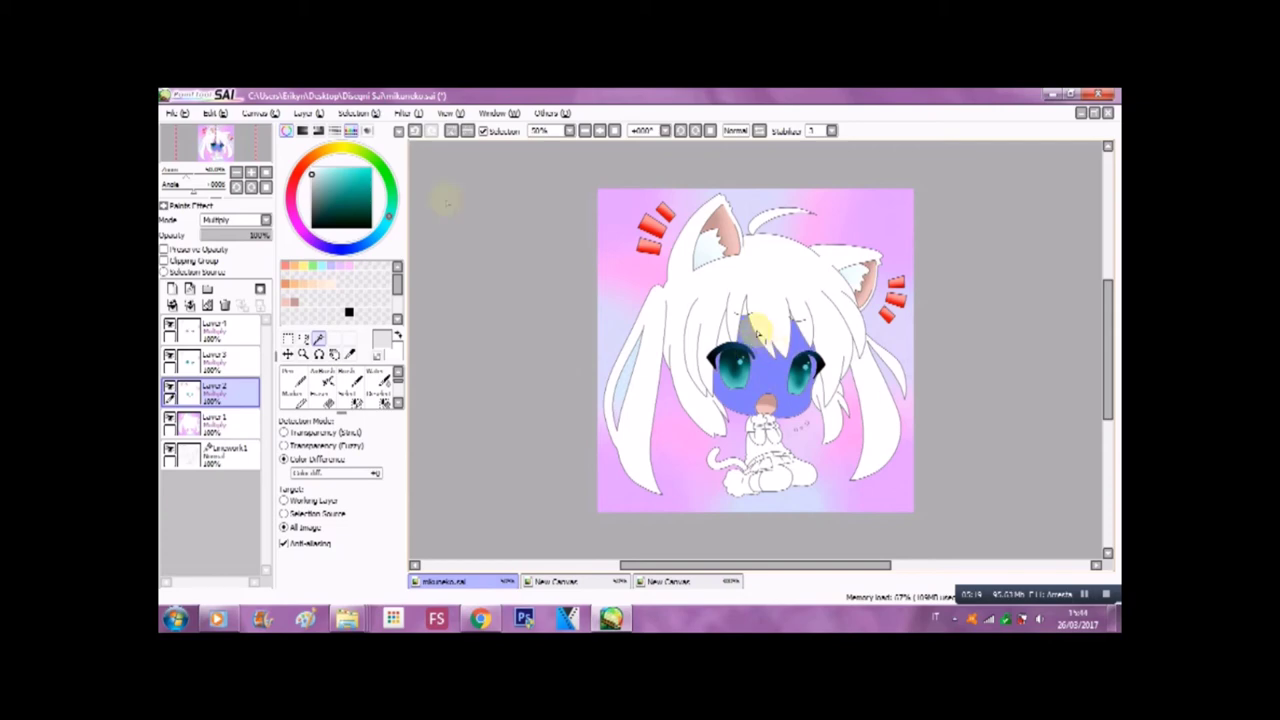
pyautogui.scroll(2, 758, 333)
pyautogui.moveTo(785, 560); pyautogui.dragTo(856, 562)
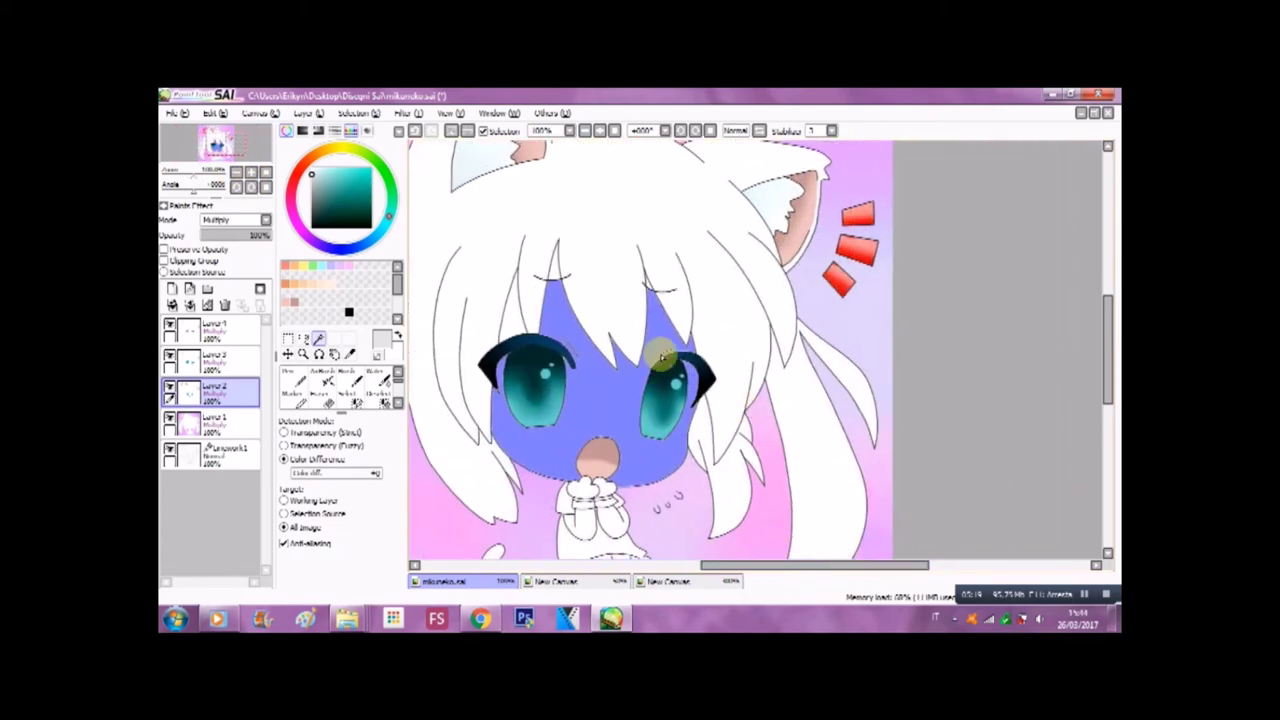
pyautogui.click(543, 286)
pyautogui.click(651, 296)
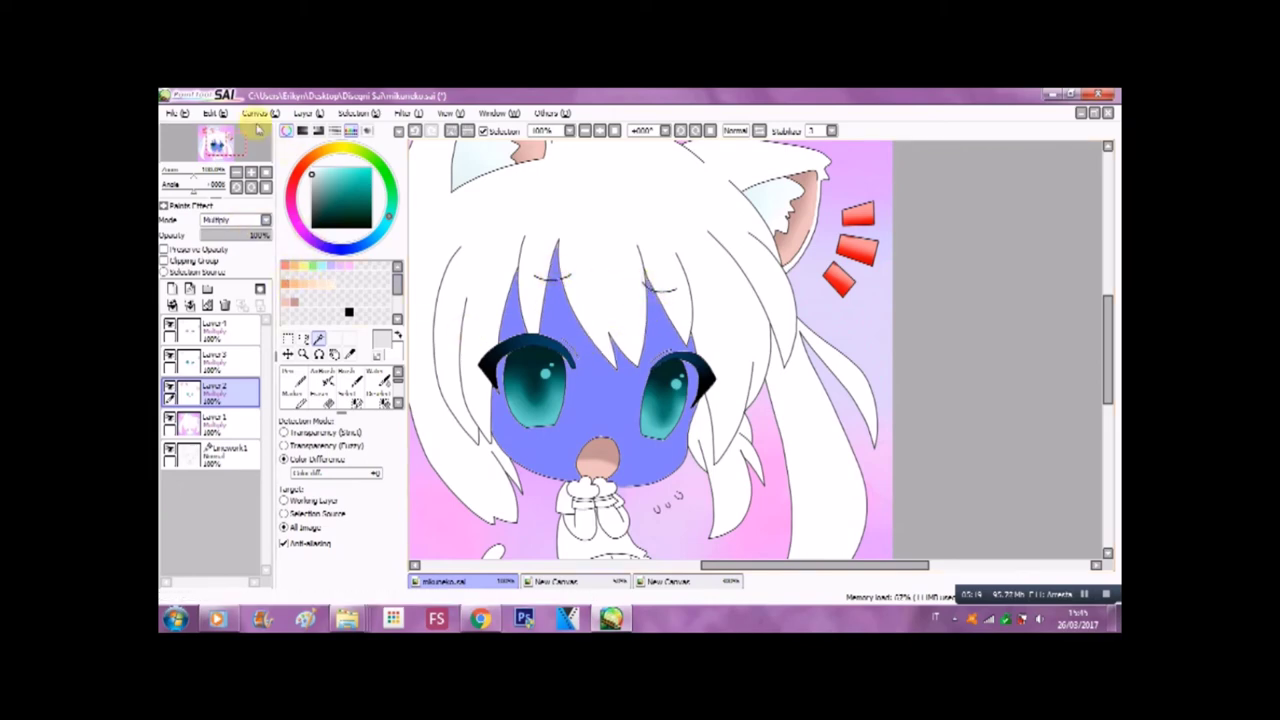
# Refine the face selection around the eyes, excluding the eye whites and adding missed spots near the lashes with the Select brush at size 20
pyautogui.click(250, 187)
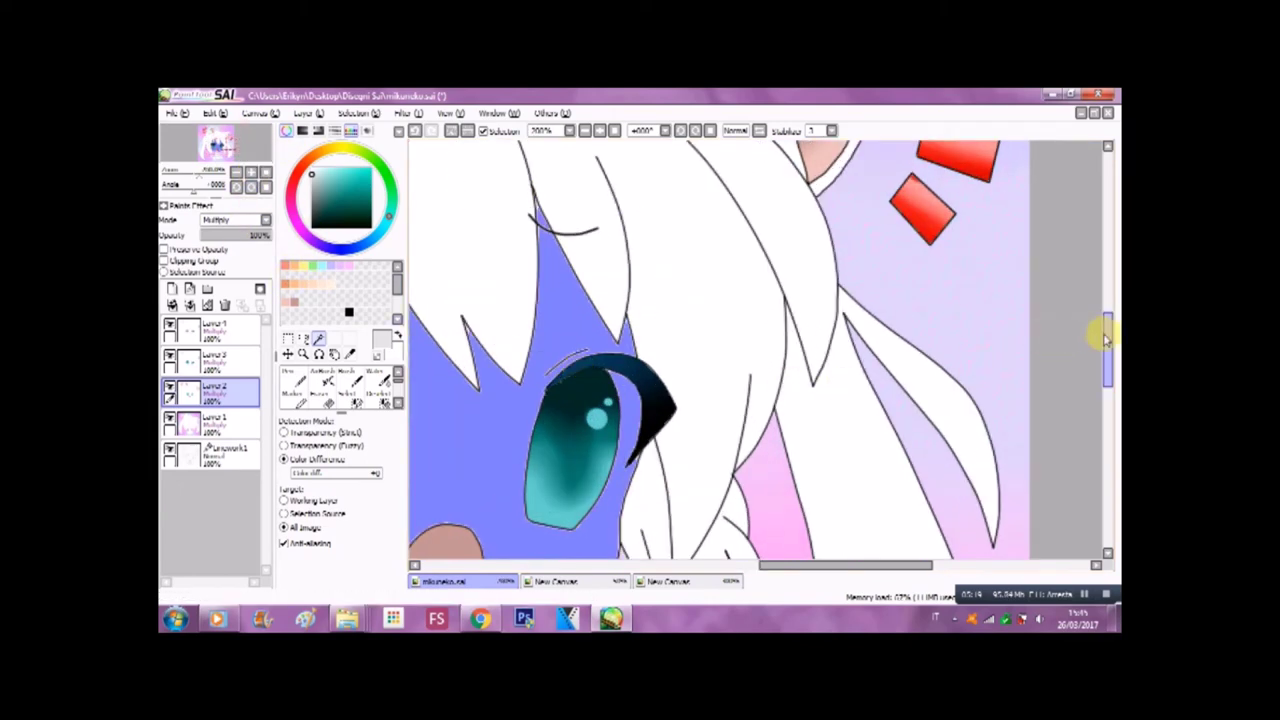
pyautogui.moveTo(1110, 340); pyautogui.dragTo(1108, 352)
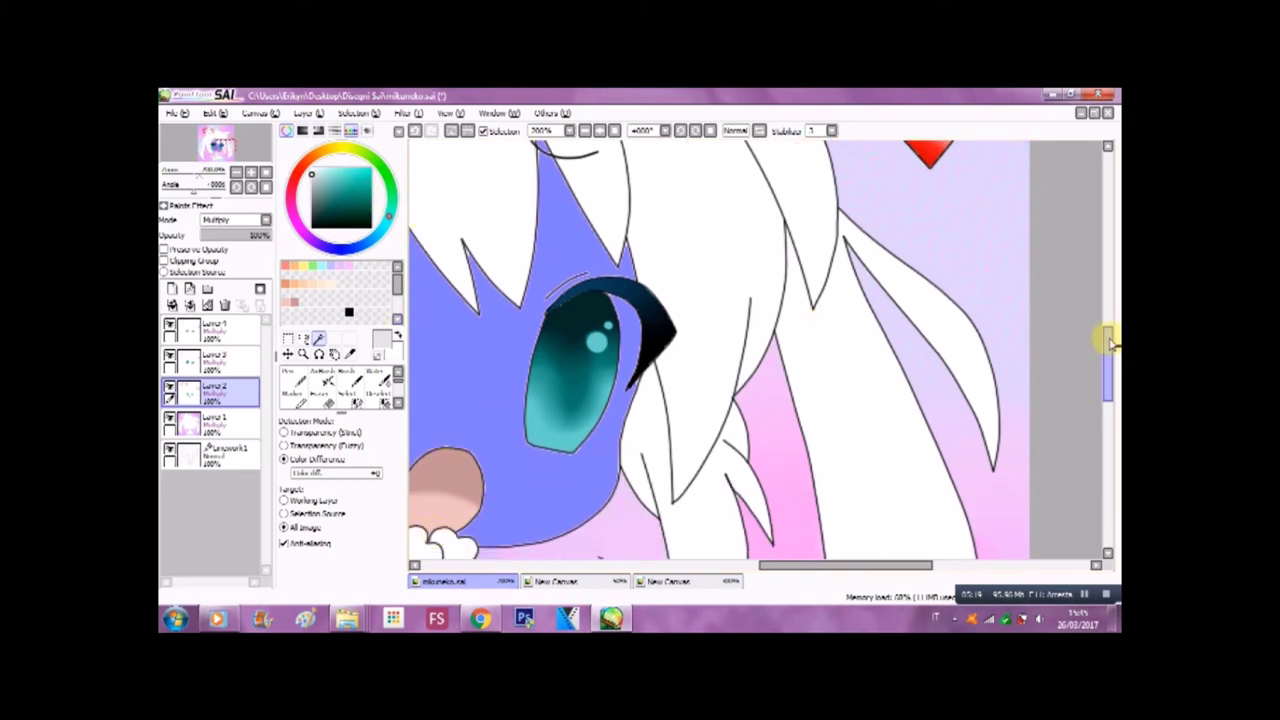
pyautogui.moveTo(1108, 352); pyautogui.dragTo(1107, 352)
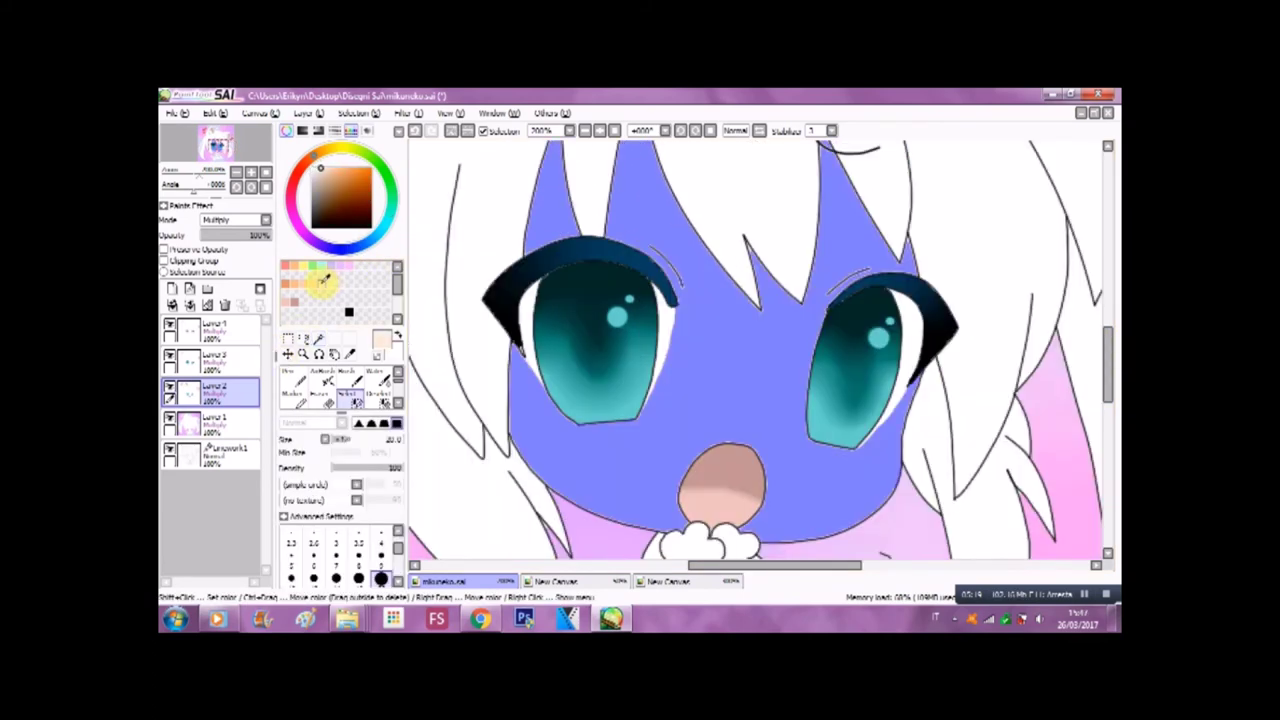
# Fill the selected face skin with pale peach on Layer2 using the Pen at size 350
pyautogui.click(292, 376)
pyautogui.click(381, 578)
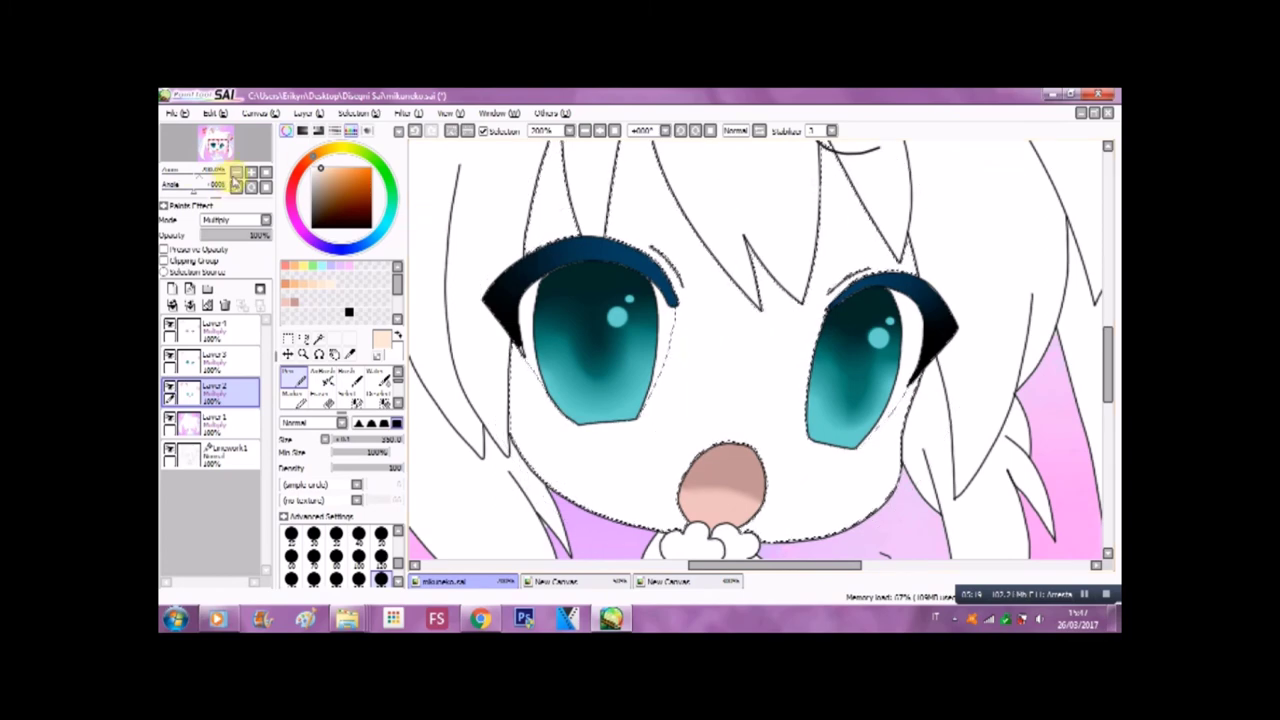
pyautogui.click(235, 184)
pyautogui.moveTo(666, 209)
pyautogui.mouseDown()
pyautogui.moveTo(661, 240)
pyautogui.moveTo(714, 288)
pyautogui.moveTo(771, 376)
pyautogui.moveTo(791, 347)
pyautogui.moveTo(817, 365)
pyautogui.moveTo(818, 340)
pyautogui.moveTo(710, 281)
pyautogui.moveTo(486, 349)
pyautogui.mouseUp()
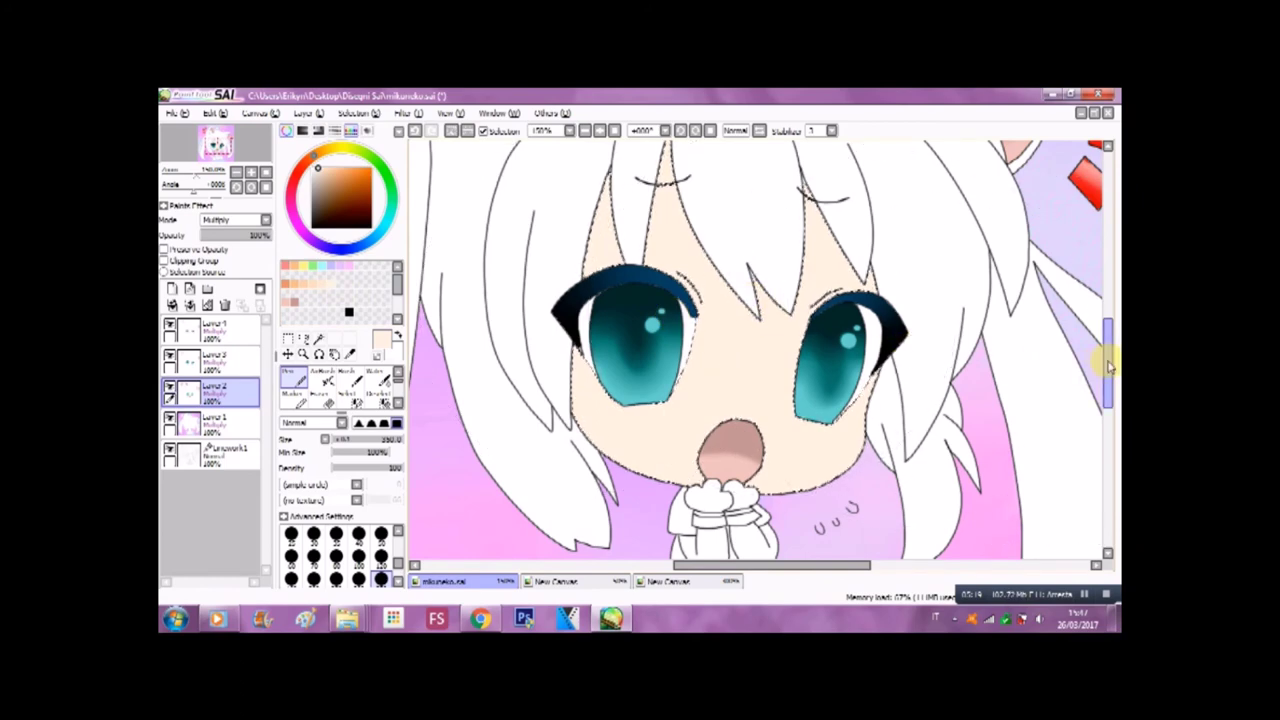
# Paint darker peach shadows under the fringe and along the cheek on Layer3 with the Pen at size 25
pyautogui.moveTo(1107, 366); pyautogui.dragTo(1116, 356)
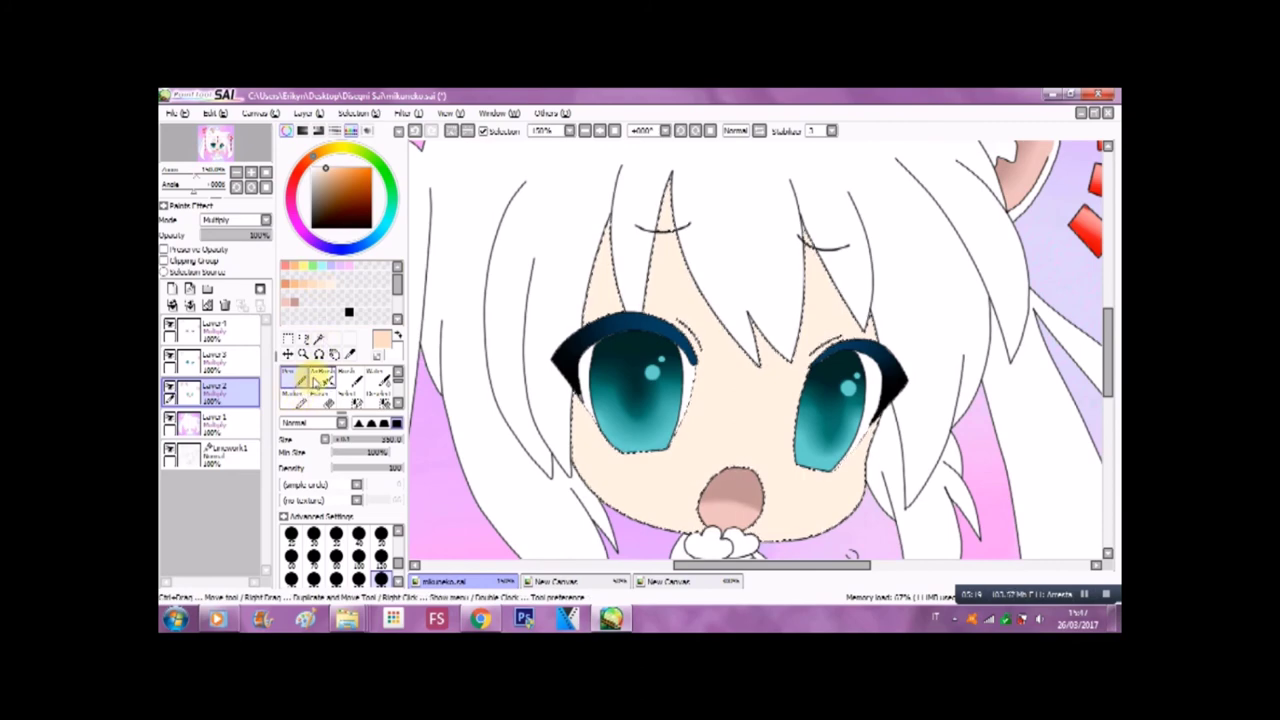
pyautogui.click(245, 358)
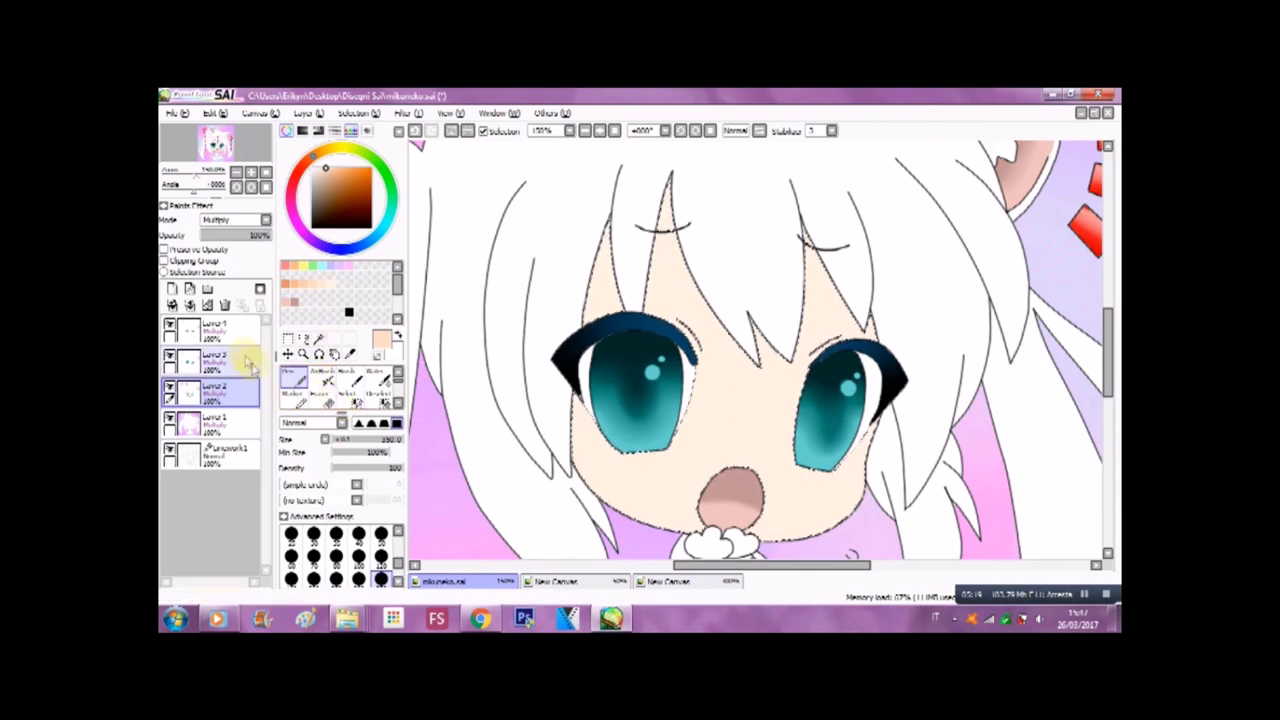
pyautogui.click(290, 534)
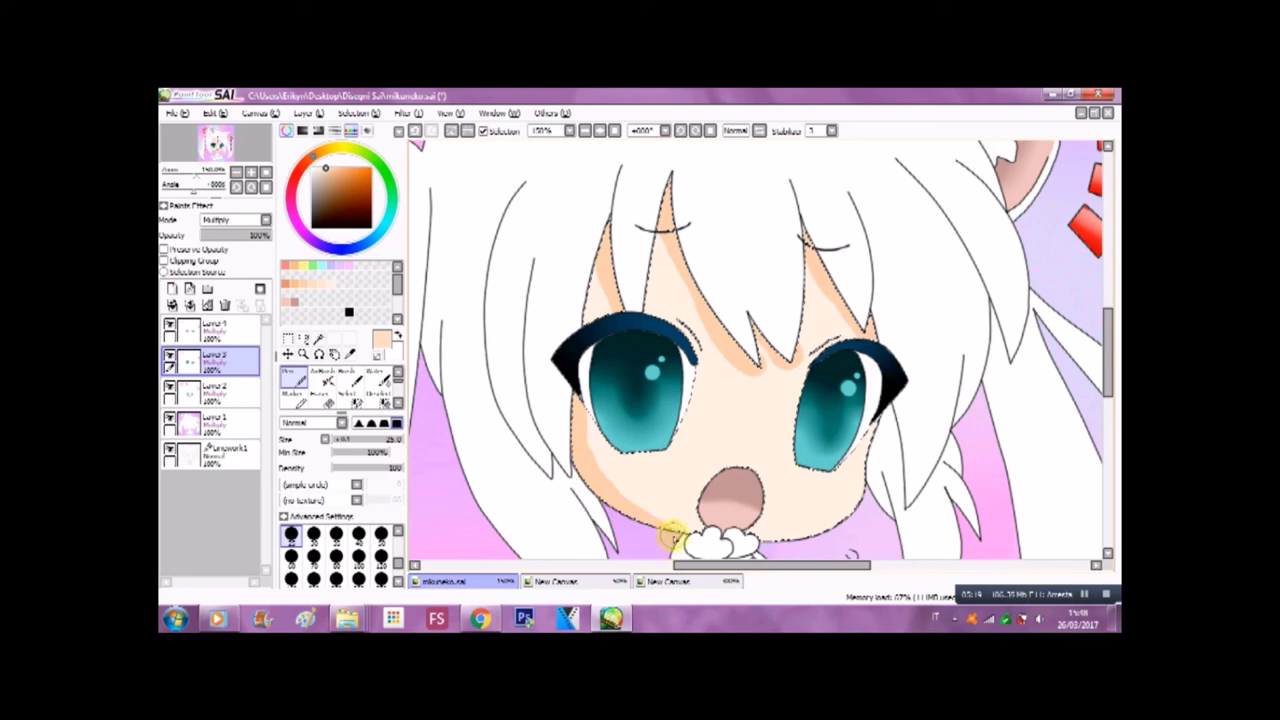
# Set up the Blur tool at size 15 for softening the peach face shadows
pyautogui.click(398, 404)
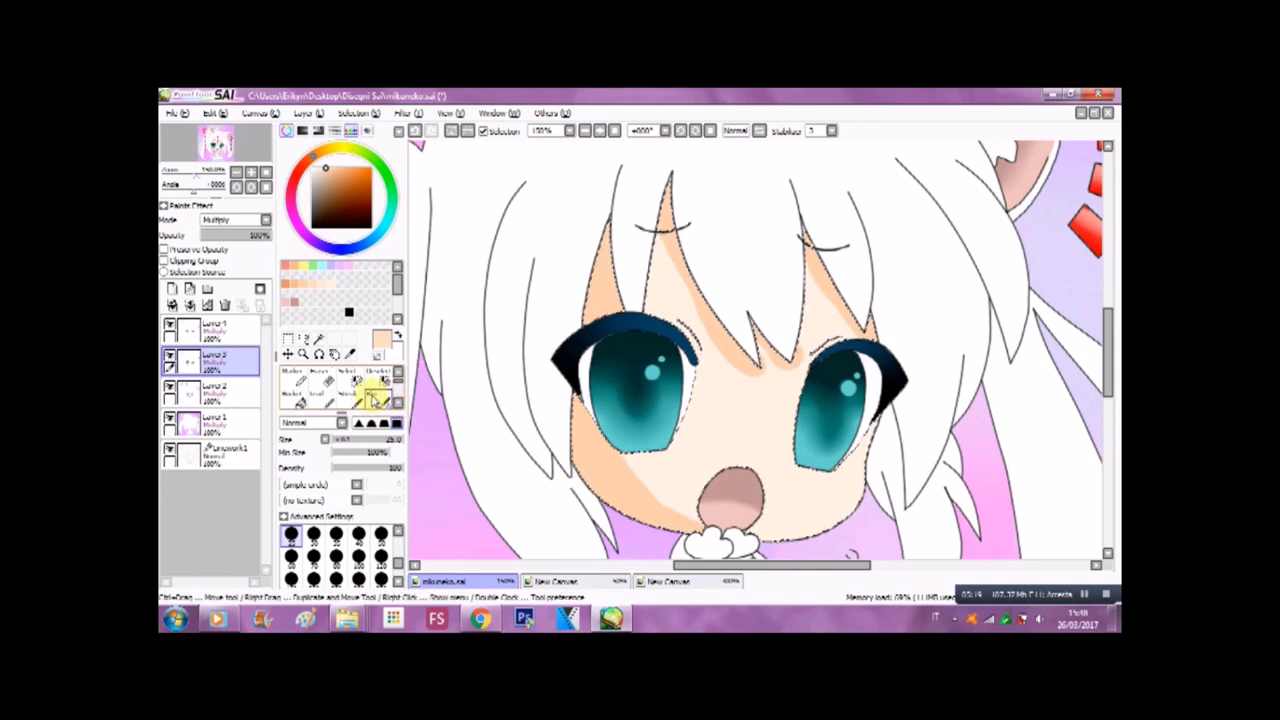
pyautogui.click(372, 398)
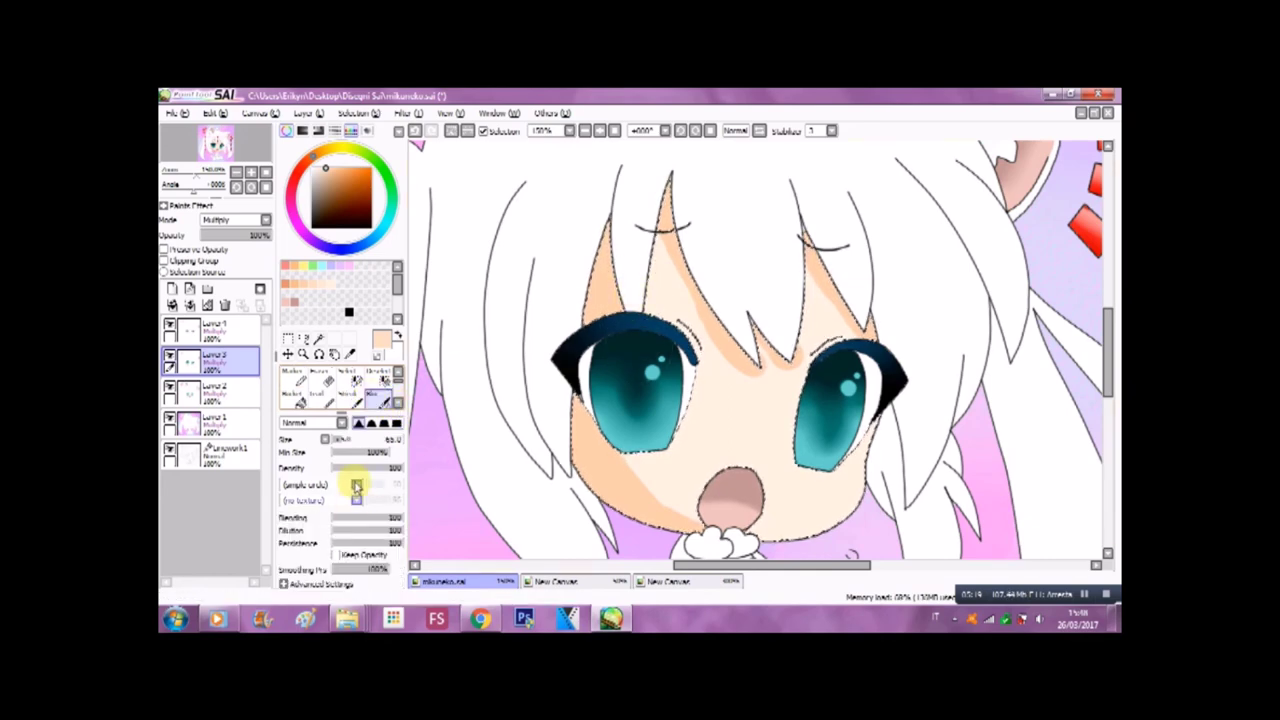
pyautogui.click(325, 441)
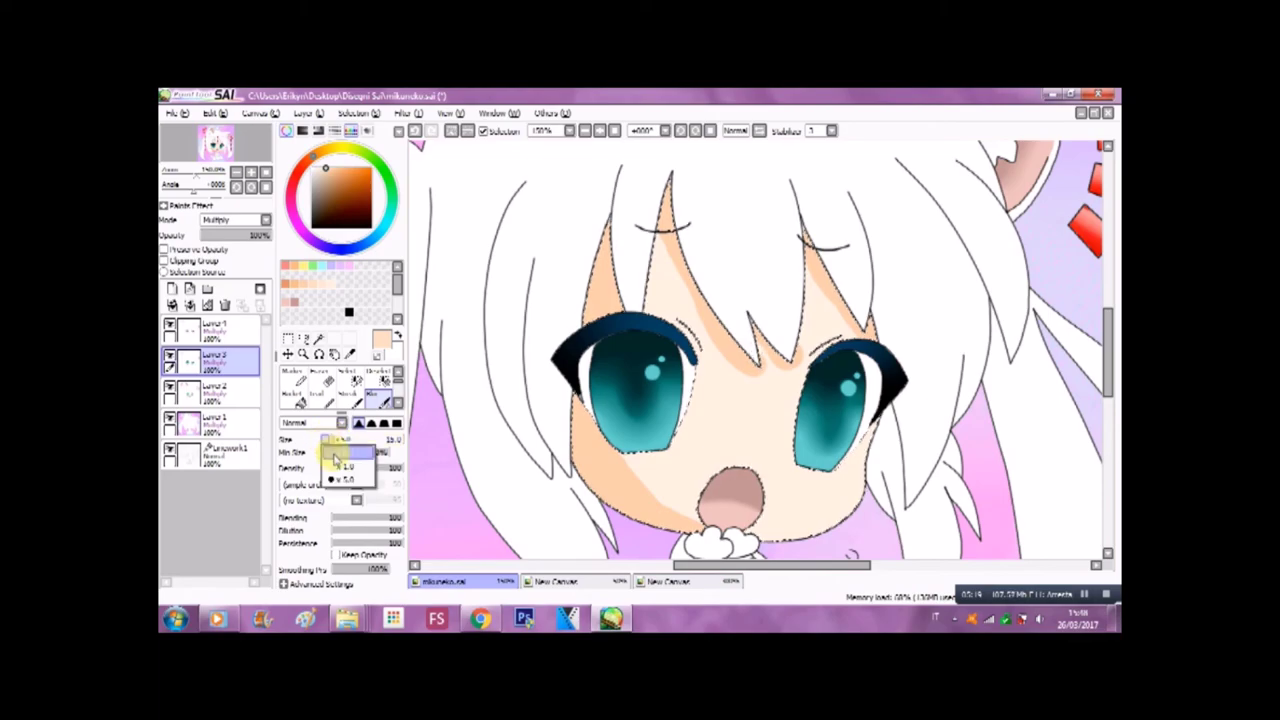